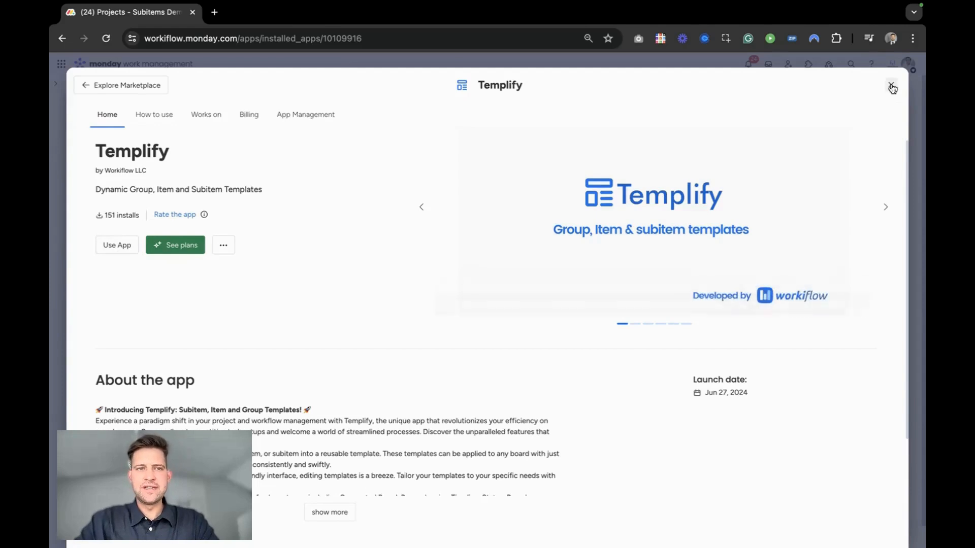
Step: Close the marketplace page and add the installed Templify item view to the Templify Promo item
click(891, 85)
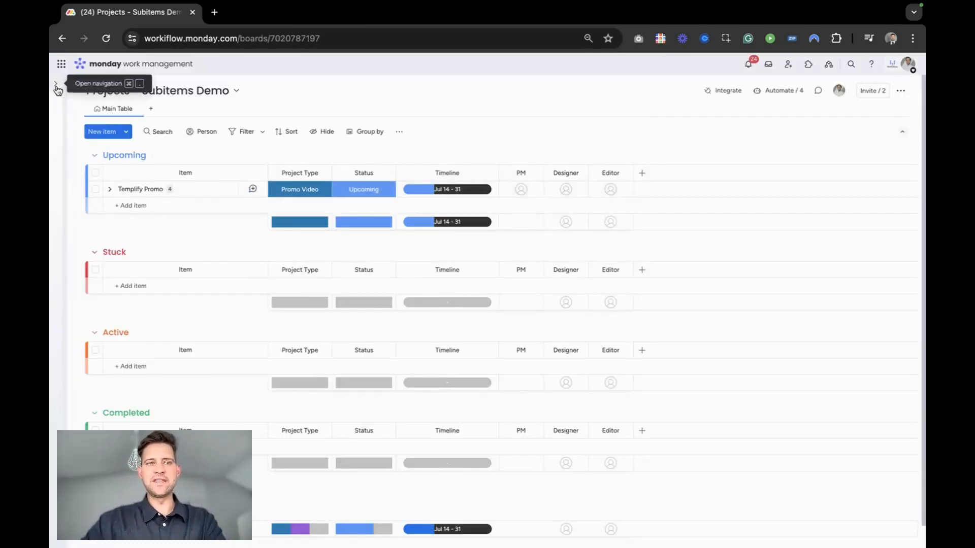
click(252, 190)
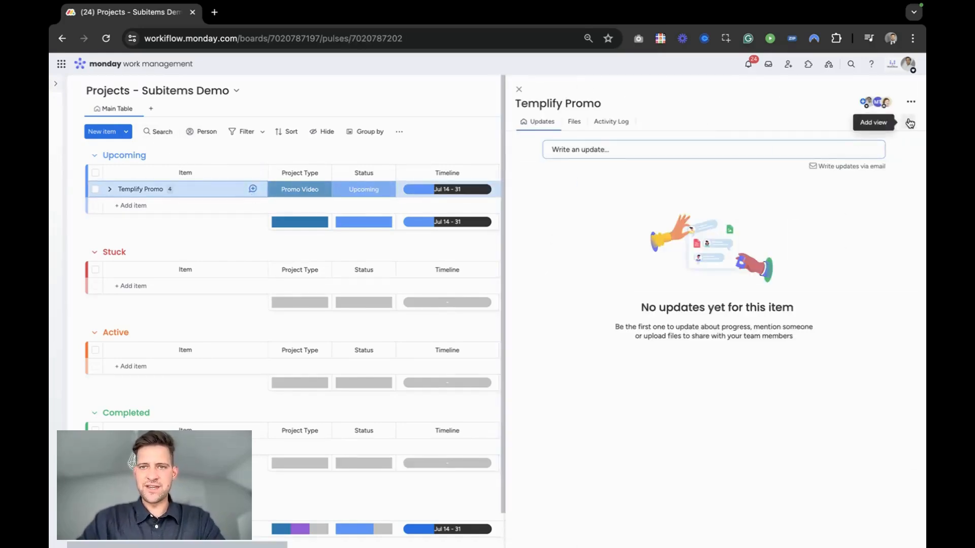
click(910, 124)
click(343, 90)
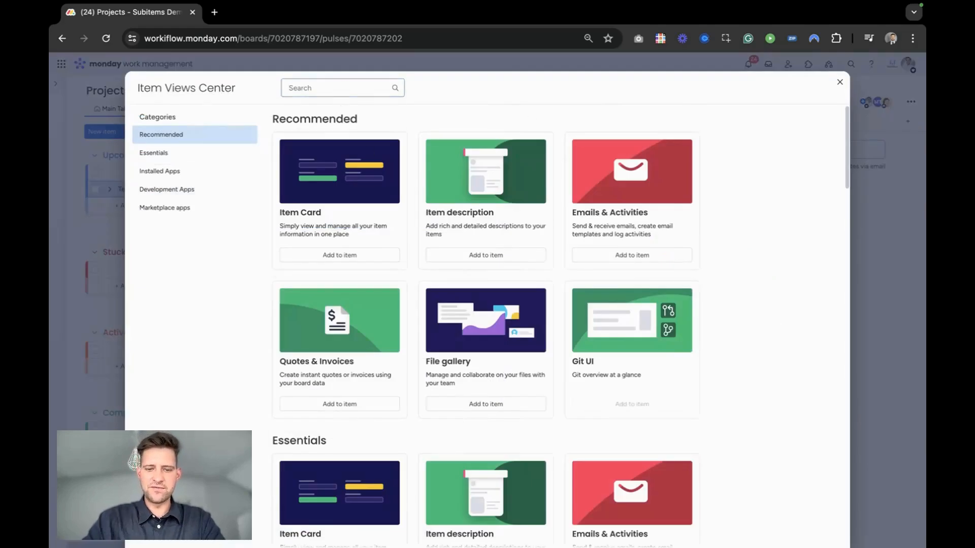
text(templify)
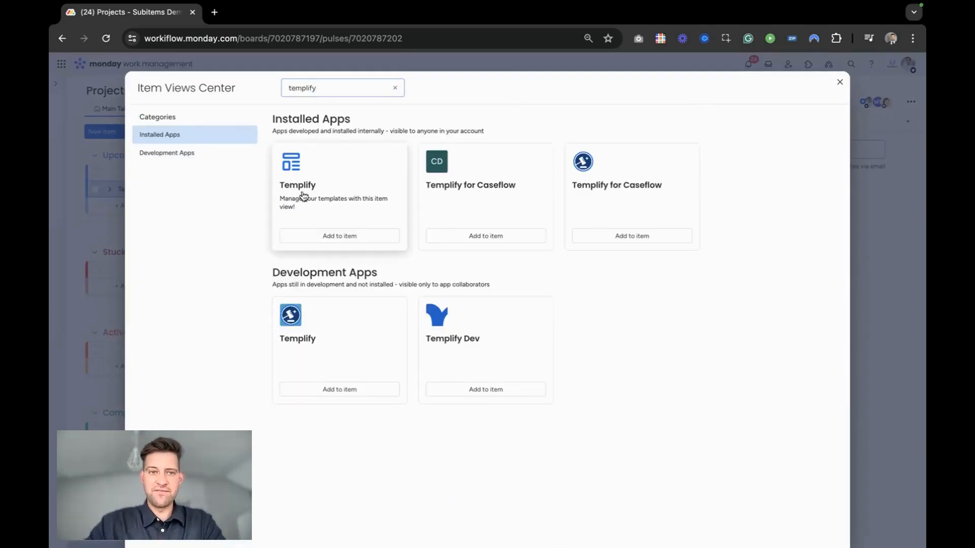
click(334, 209)
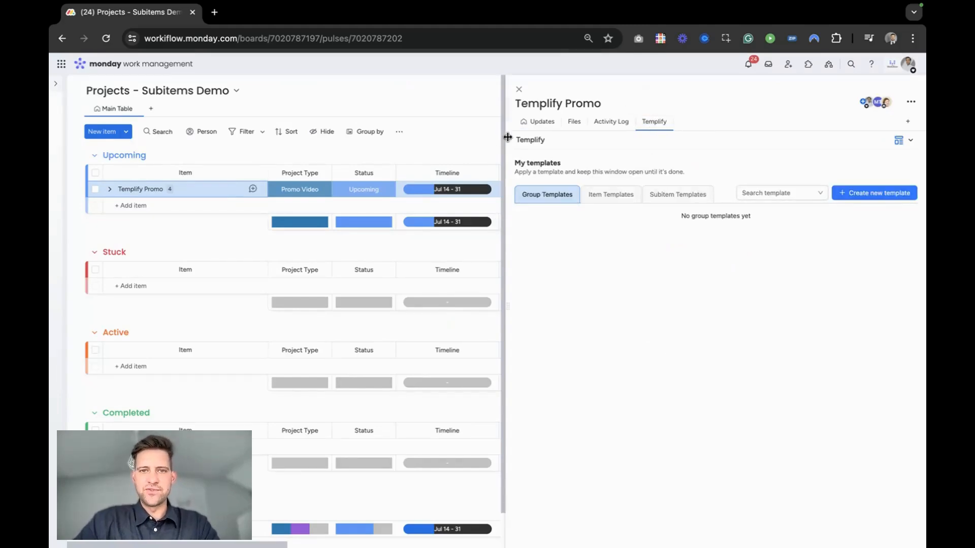
drag(504, 135, 489, 135)
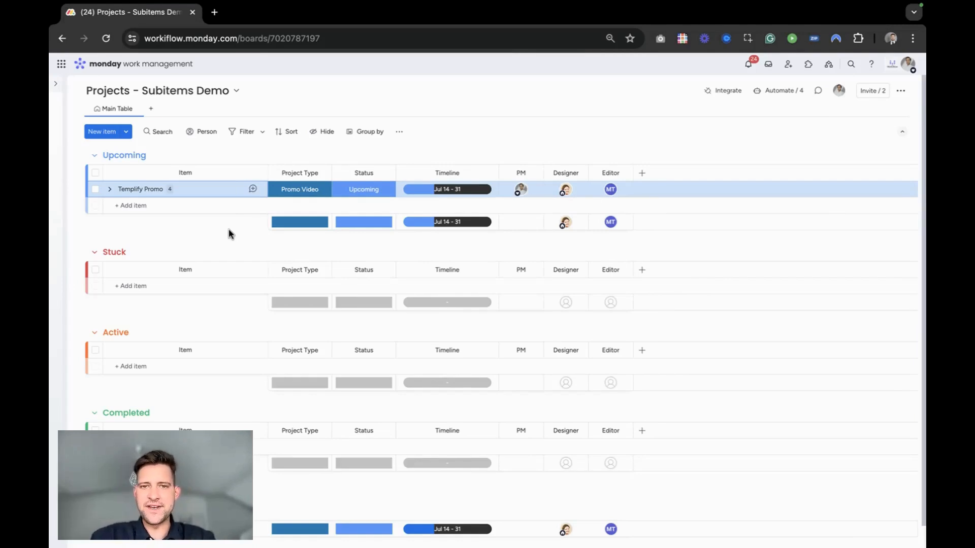
Step: Examine the Templify Promo item's subitems, including their owners, dates and dependencies
click(109, 190)
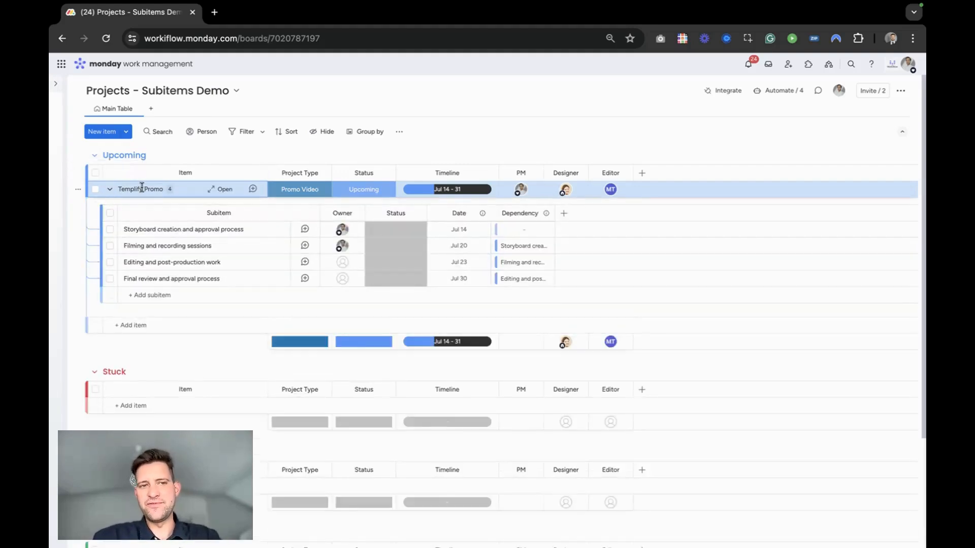
click(163, 189)
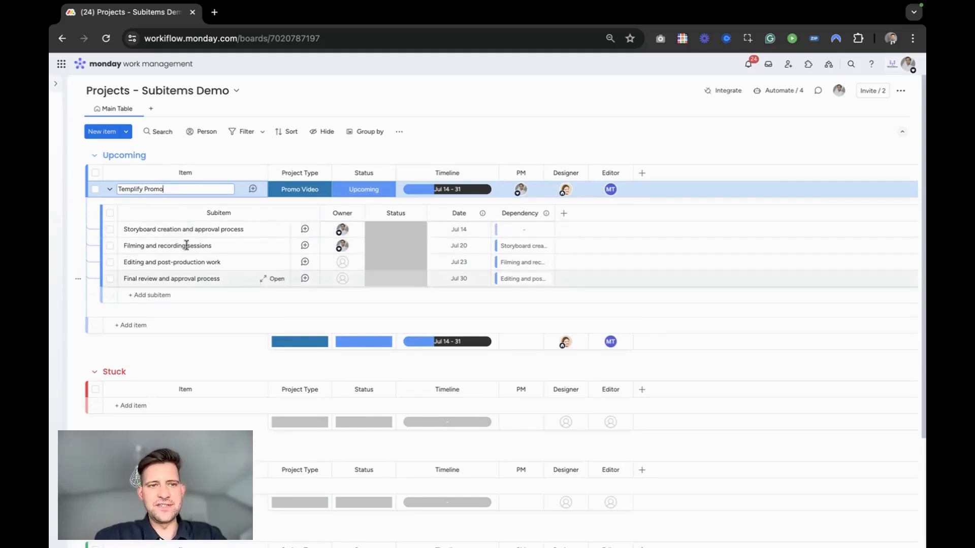
click(109, 192)
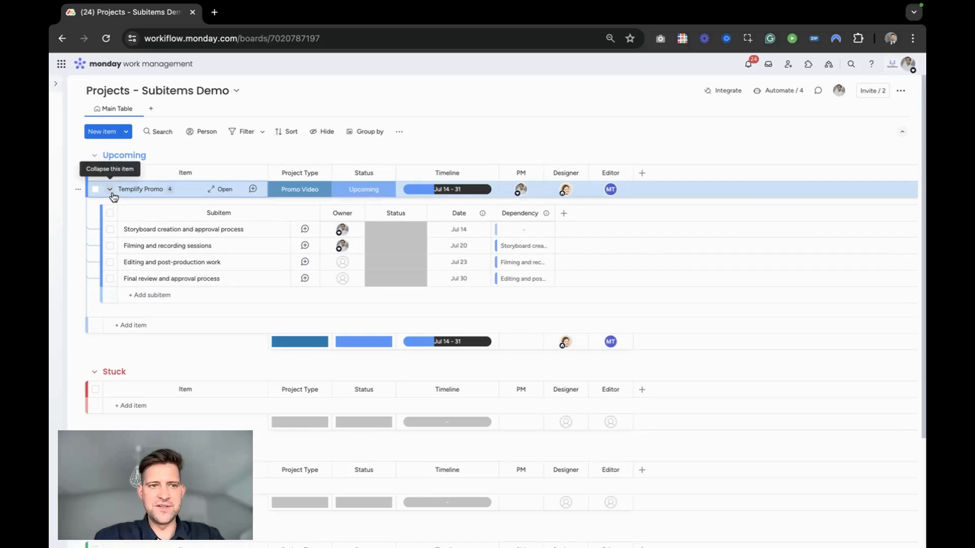
click(110, 192)
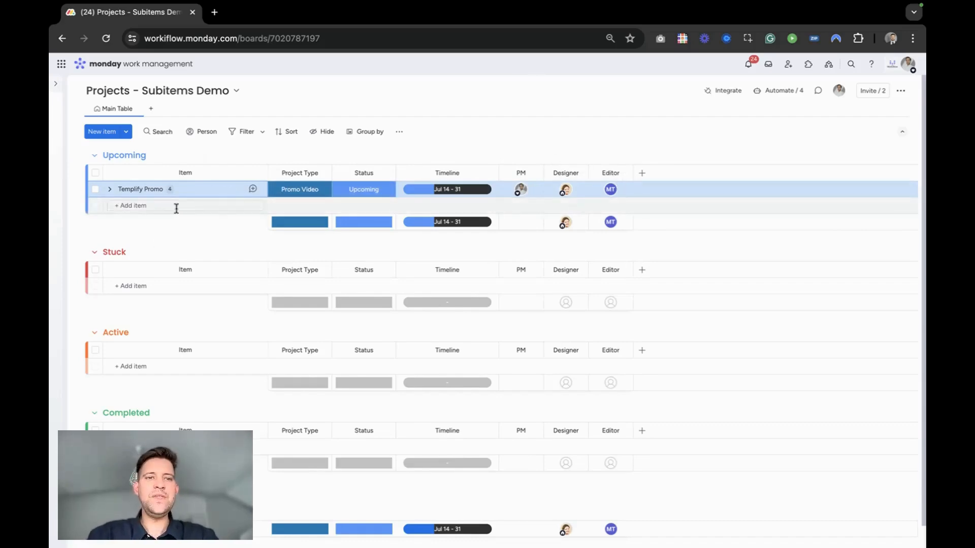
Step: Look at the Templify batch action for all Templify Promo subitems and for the item itself
click(109, 190)
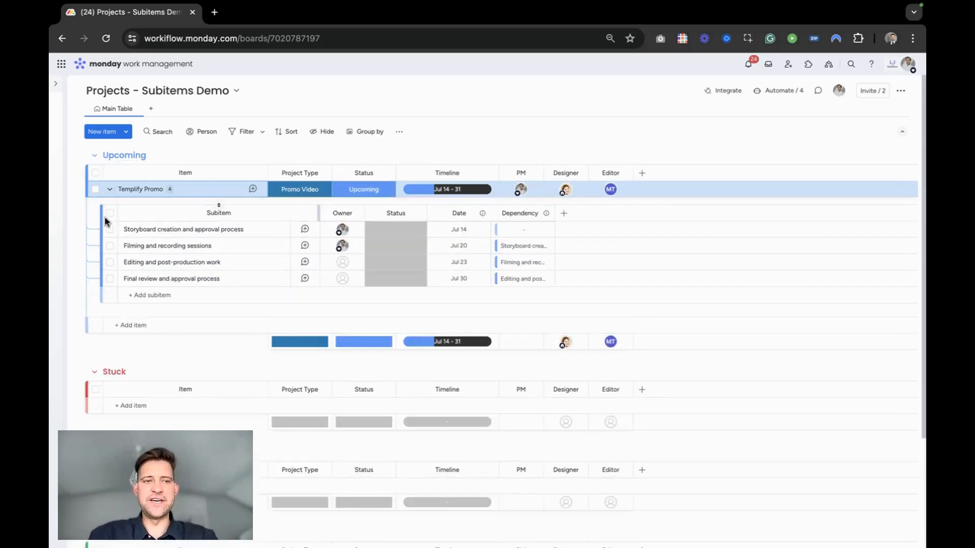
click(109, 214)
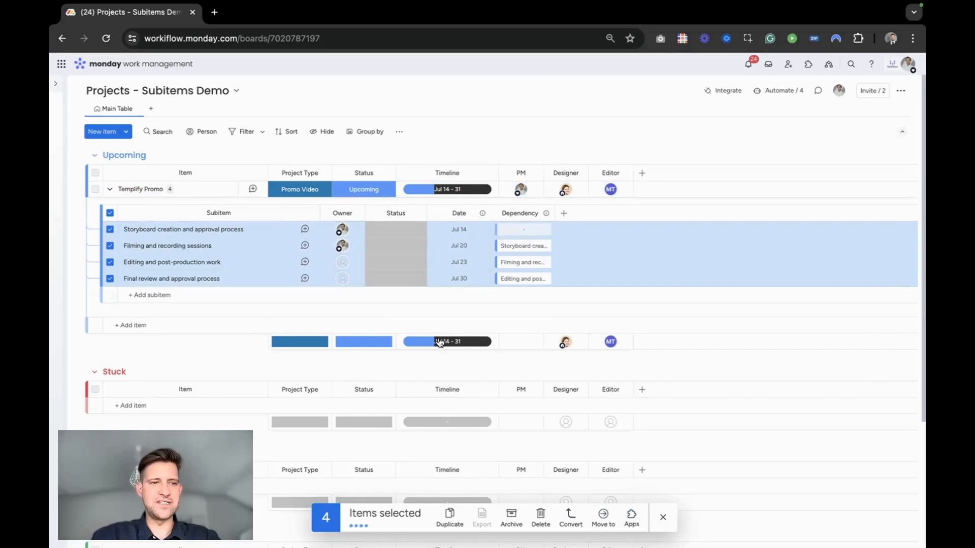
click(631, 515)
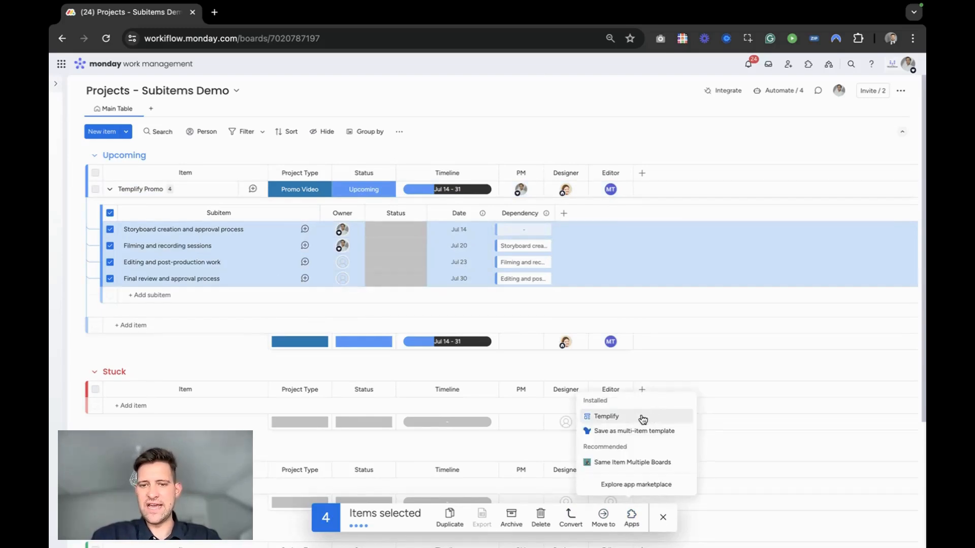
click(639, 418)
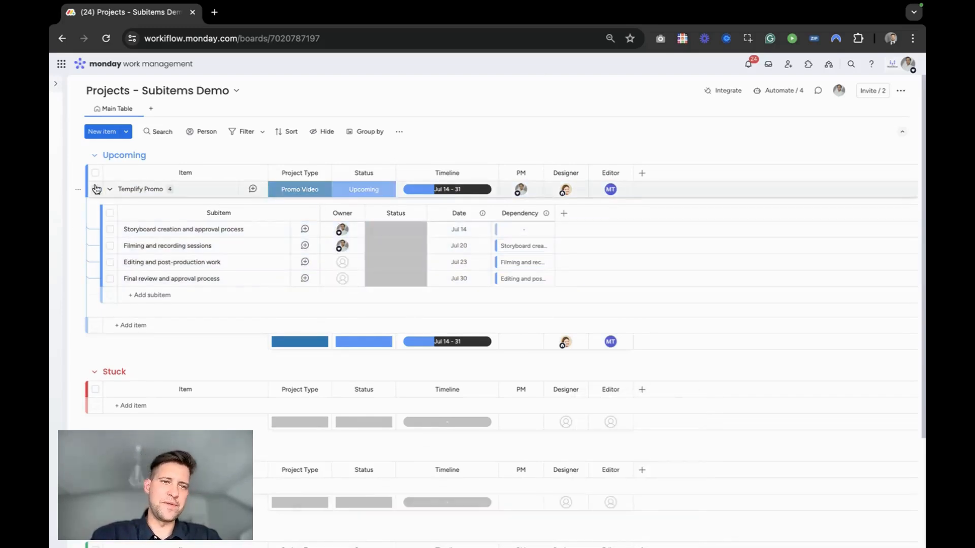
click(629, 515)
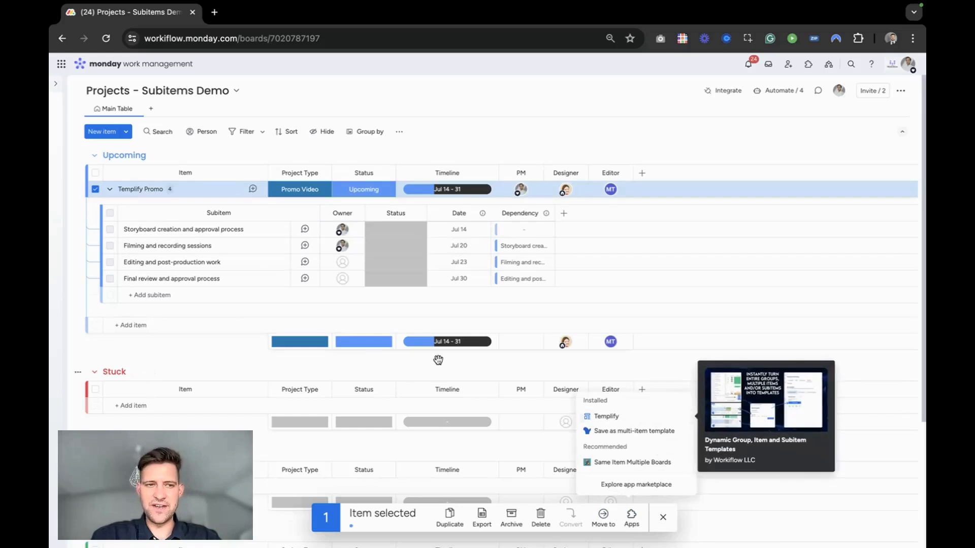
key(Escape)
Step: Create a new template from the current item's subitems in the Templify view of the Templify Promo item
click(252, 191)
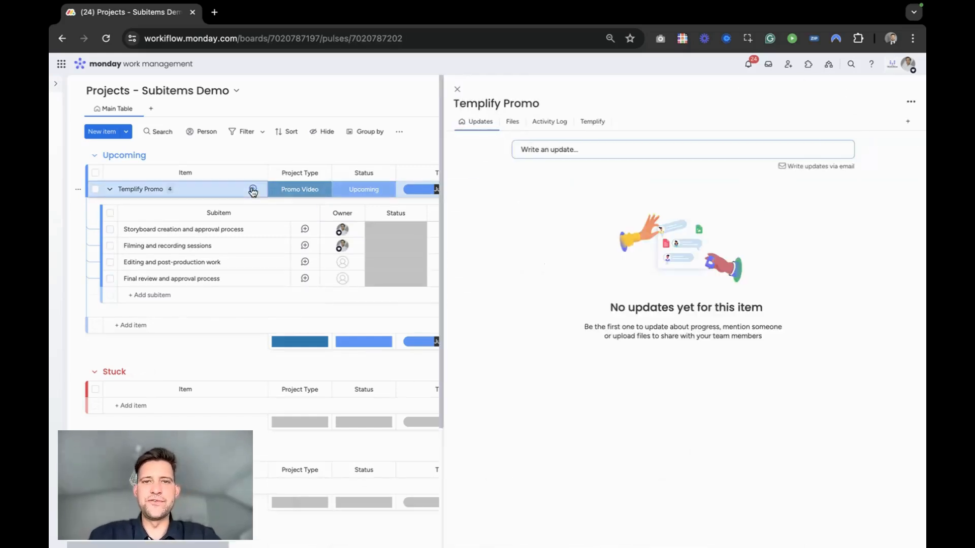
click(591, 122)
drag(445, 146, 431, 147)
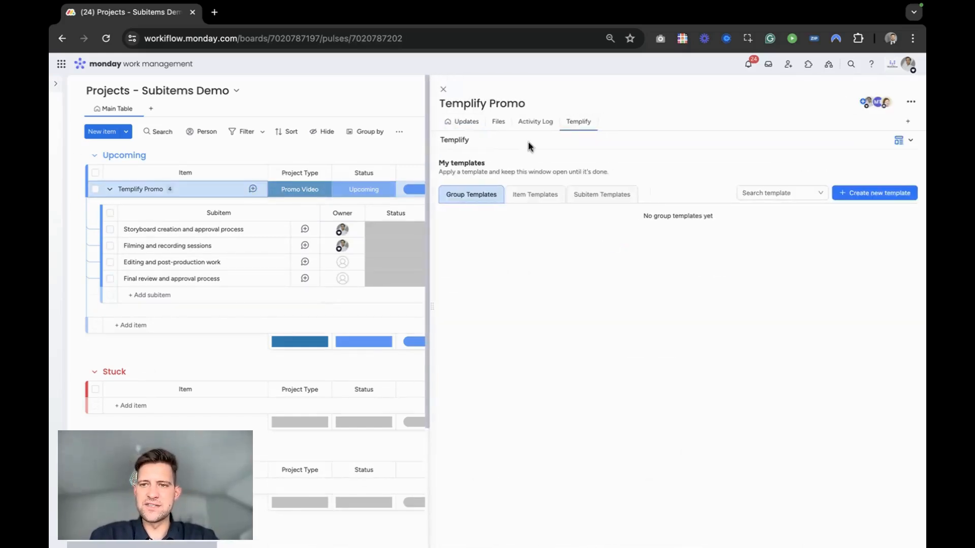
click(859, 194)
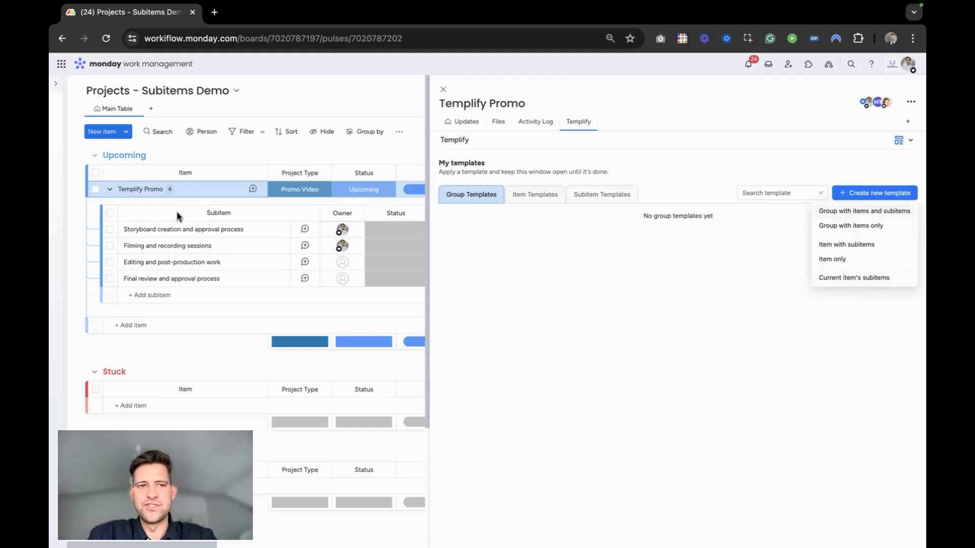
click(877, 195)
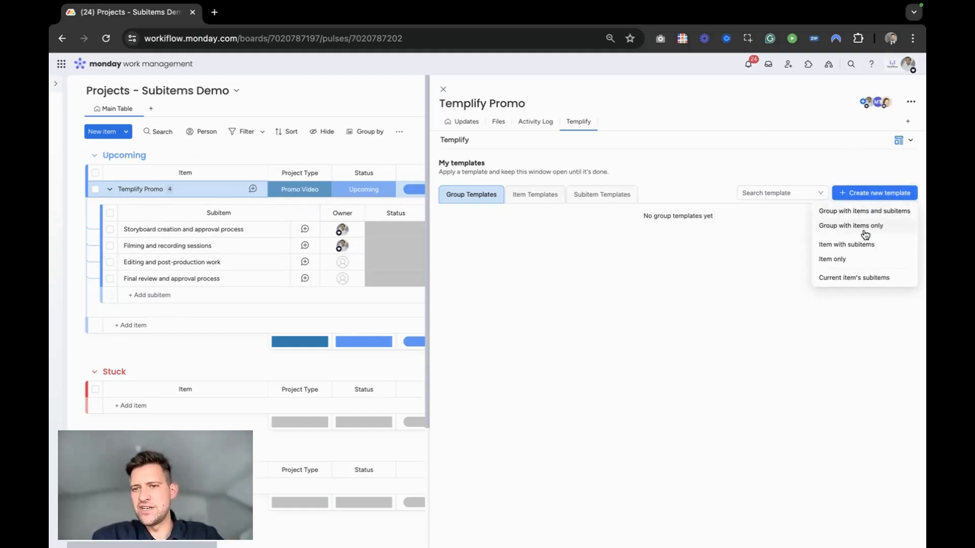
click(835, 282)
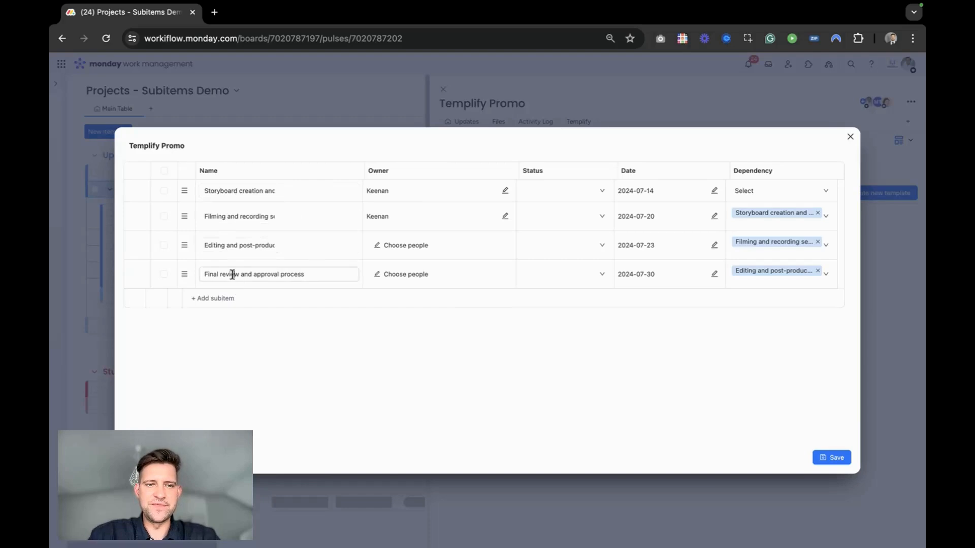
Step: Add a subitem named Task 1 to the end of the template
click(270, 294)
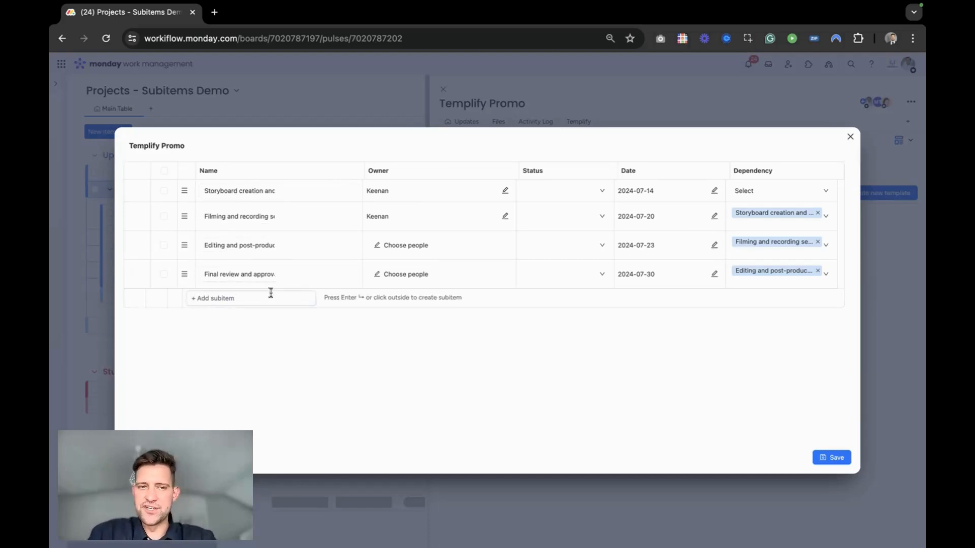
text(Task 1)
key(Return)
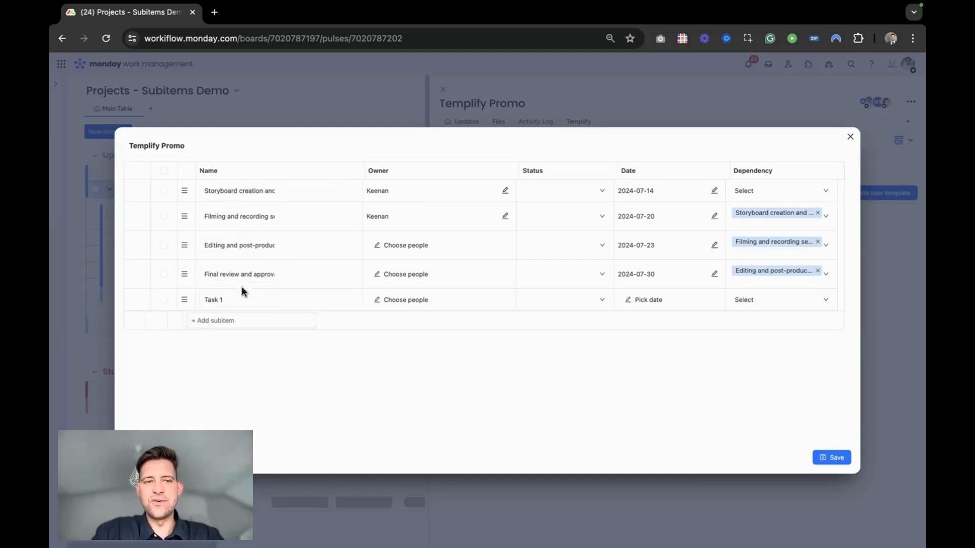
Step: Delete the Task 1 subitem from the template
click(163, 299)
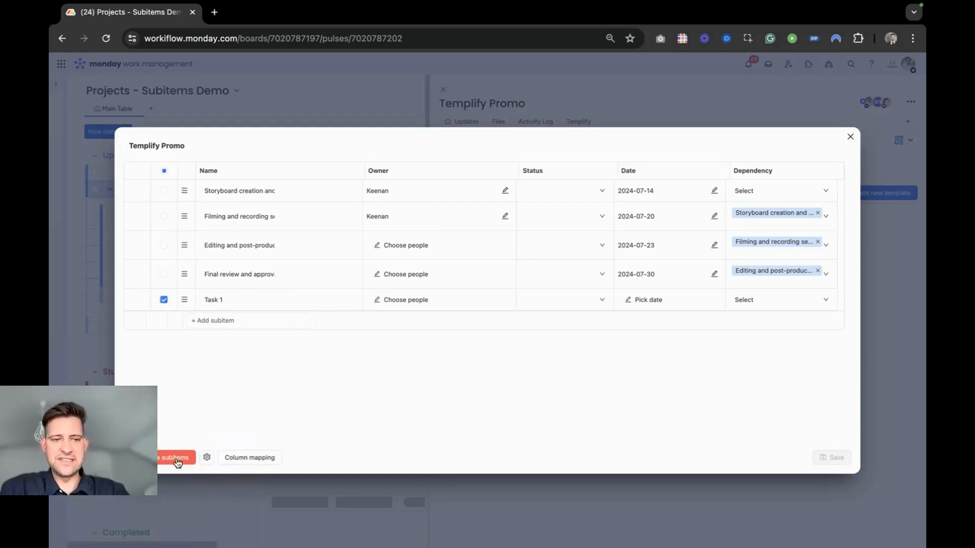
click(175, 458)
click(232, 434)
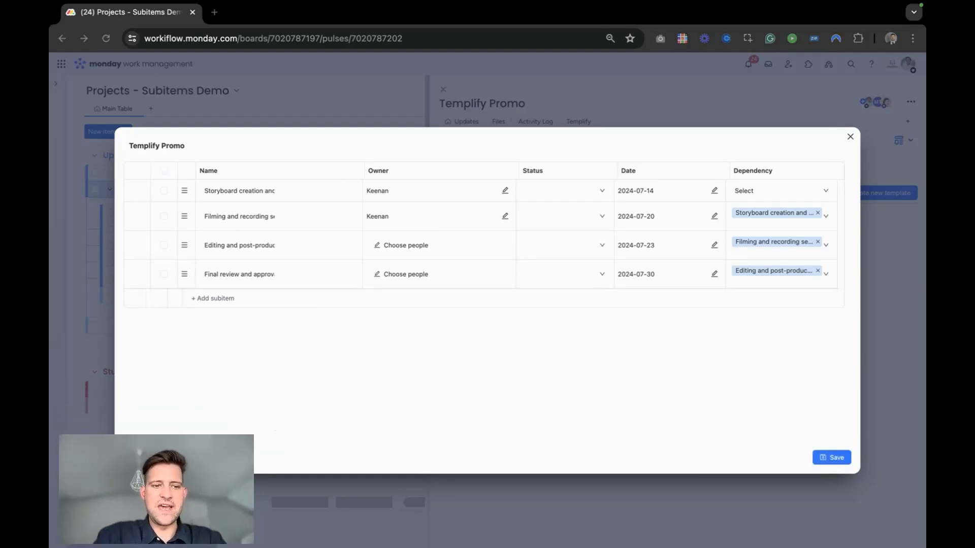
Step: View the status options offered for the storyboard creation subitem in the template
mouse_move(185, 274)
mouse_down()
mouse_move(182, 196)
mouse_move(191, 276)
mouse_up()
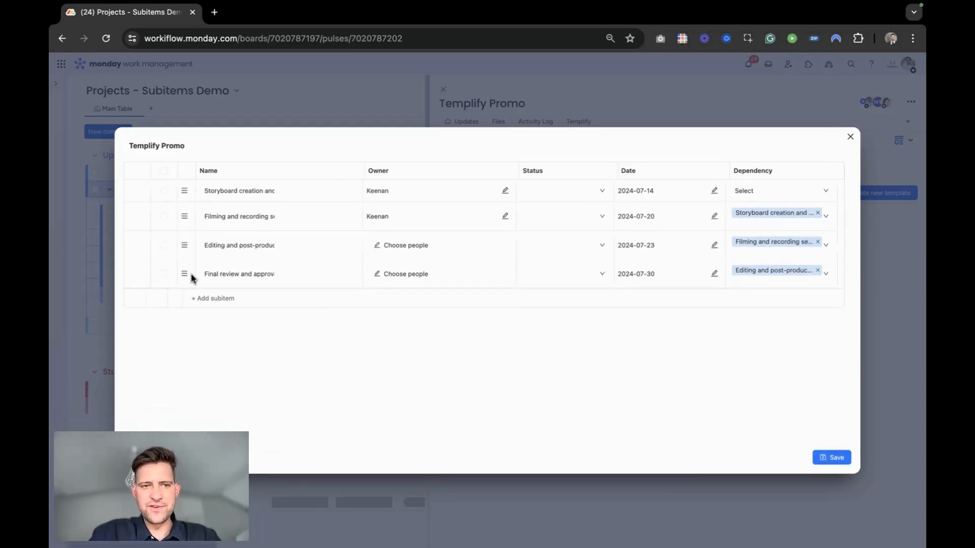
click(604, 215)
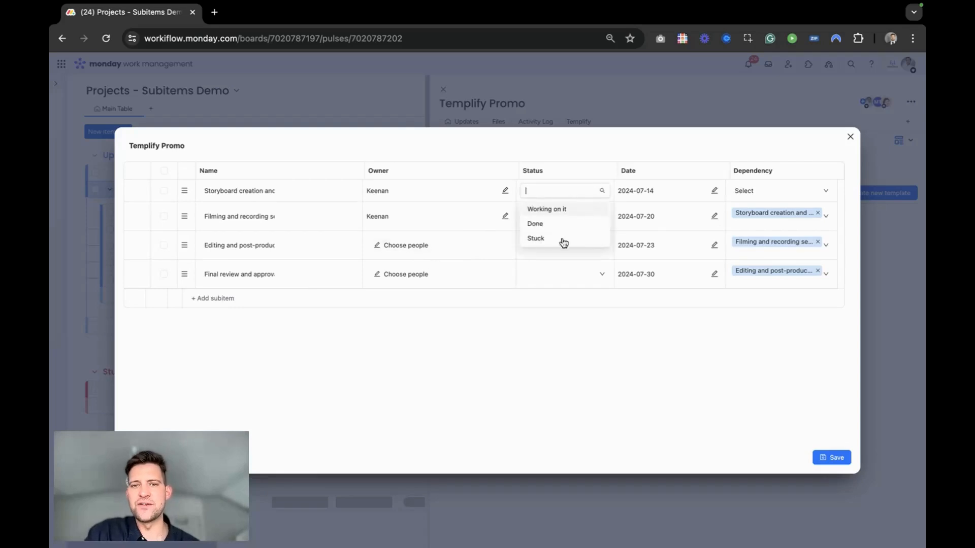
click(522, 338)
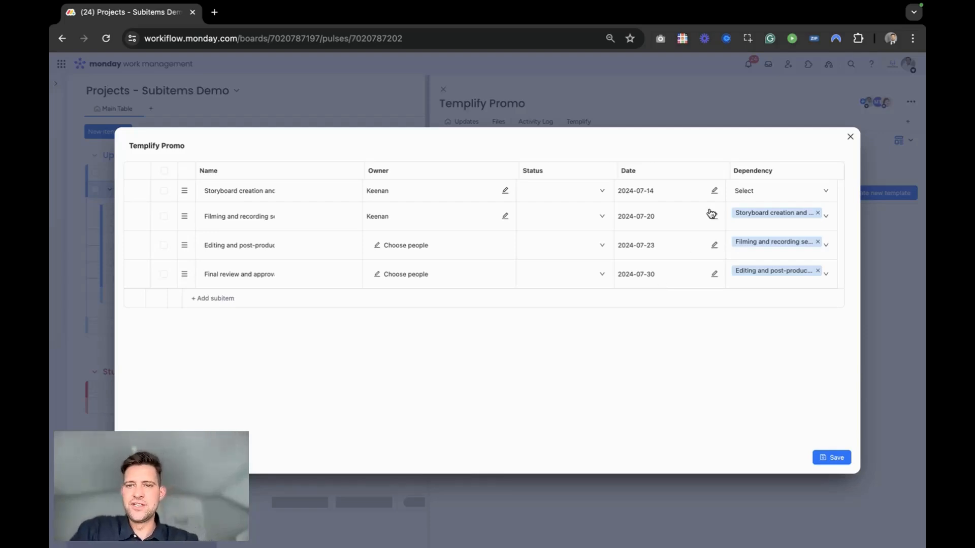
Step: Give the storyboard creation subitem a dynamic date of 2 weeks before the Parent item's {Timeline} (End)
click(714, 192)
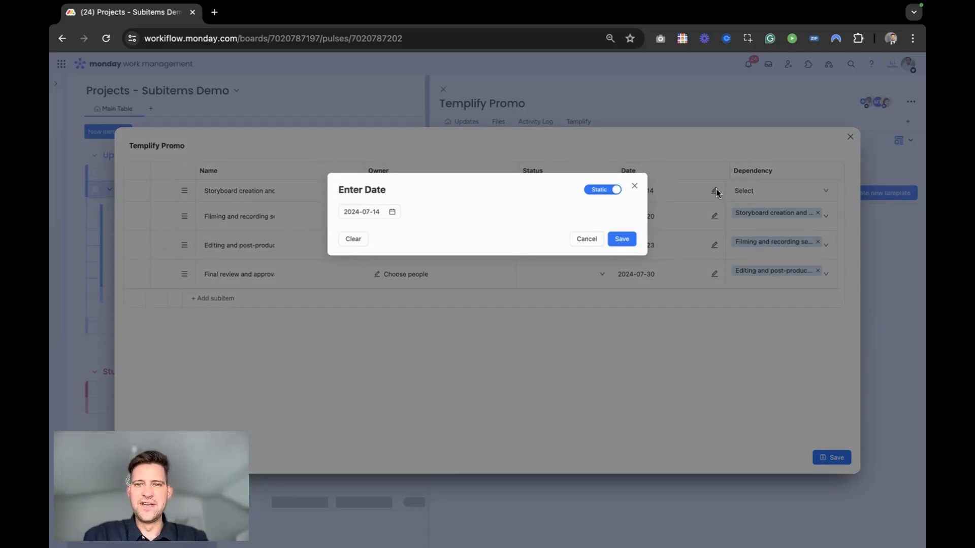
click(368, 210)
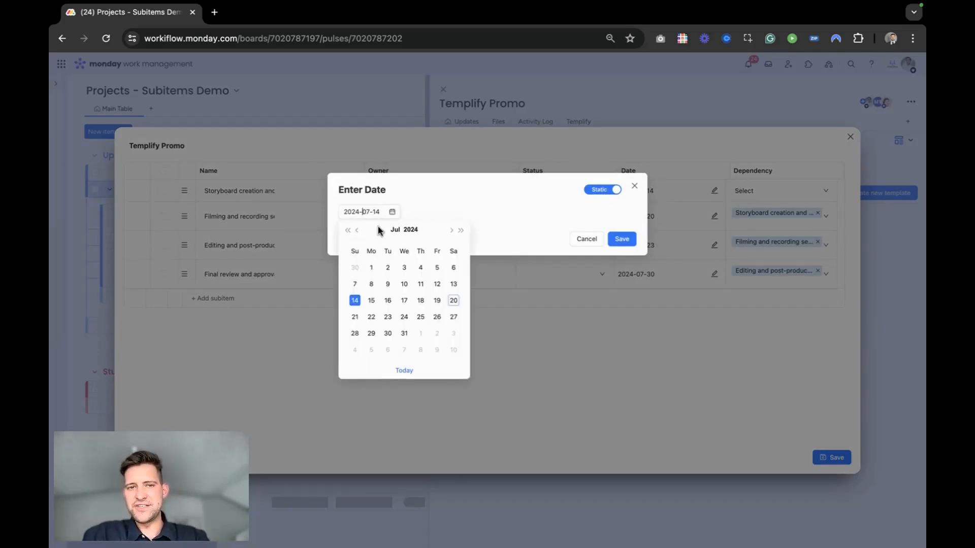
click(608, 190)
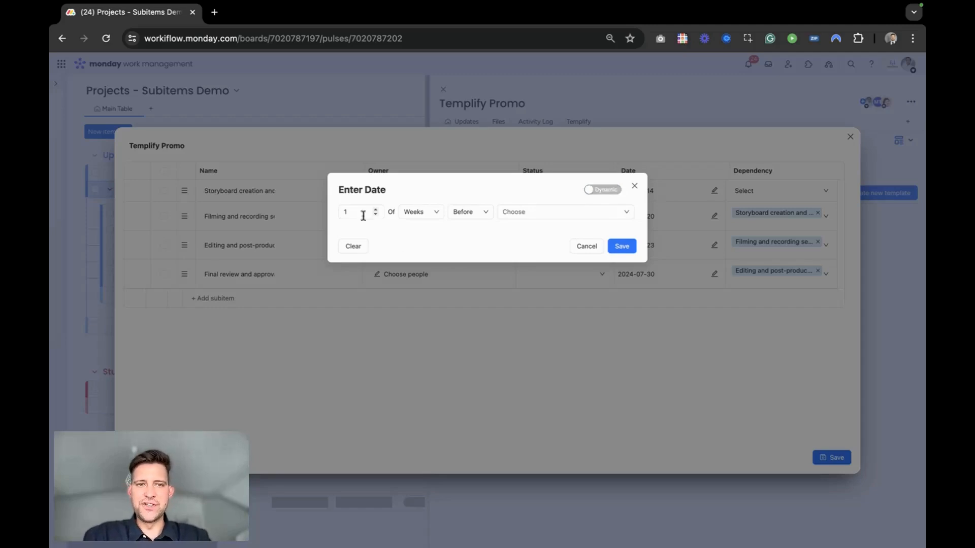
click(412, 211)
click(480, 240)
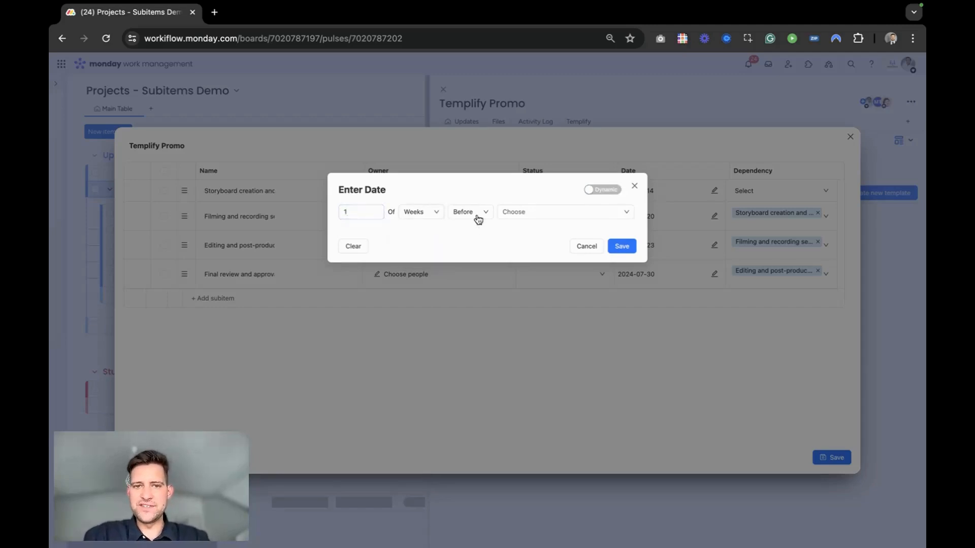
click(470, 212)
click(474, 242)
click(531, 212)
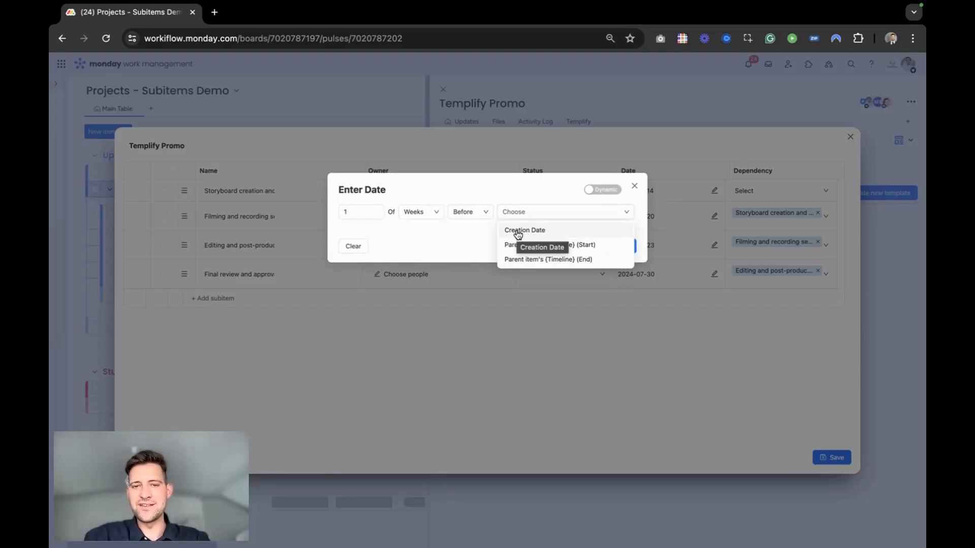
click(559, 259)
click(372, 211)
key(BackSpace)
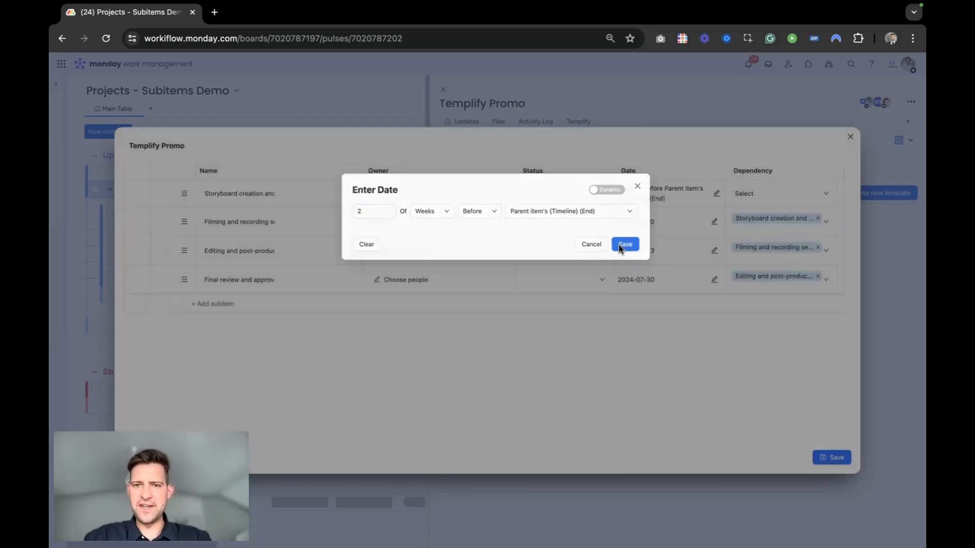
click(622, 246)
Step: Give the filming and recording subitem a dynamic date of 10 days before the Parent item's {Timeline} (End)
click(716, 224)
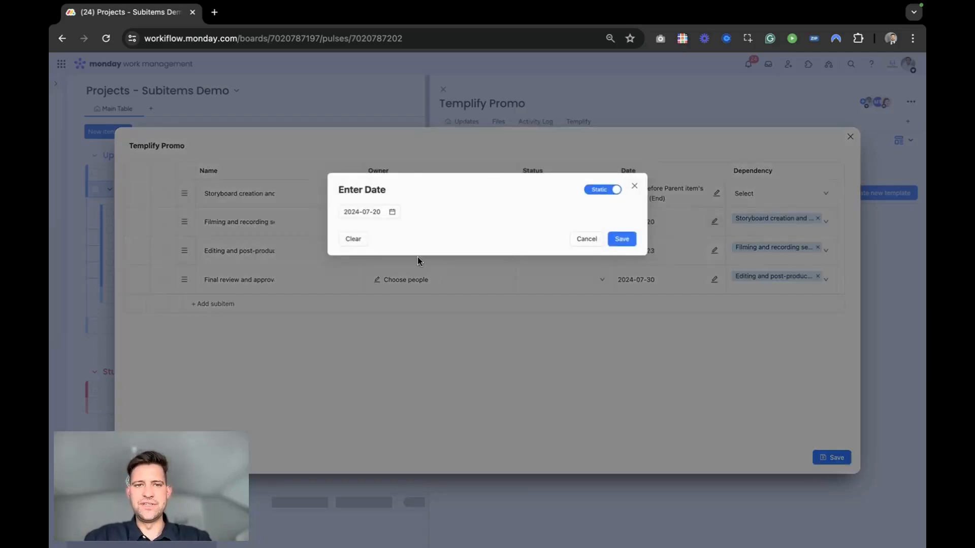
click(602, 189)
click(367, 211)
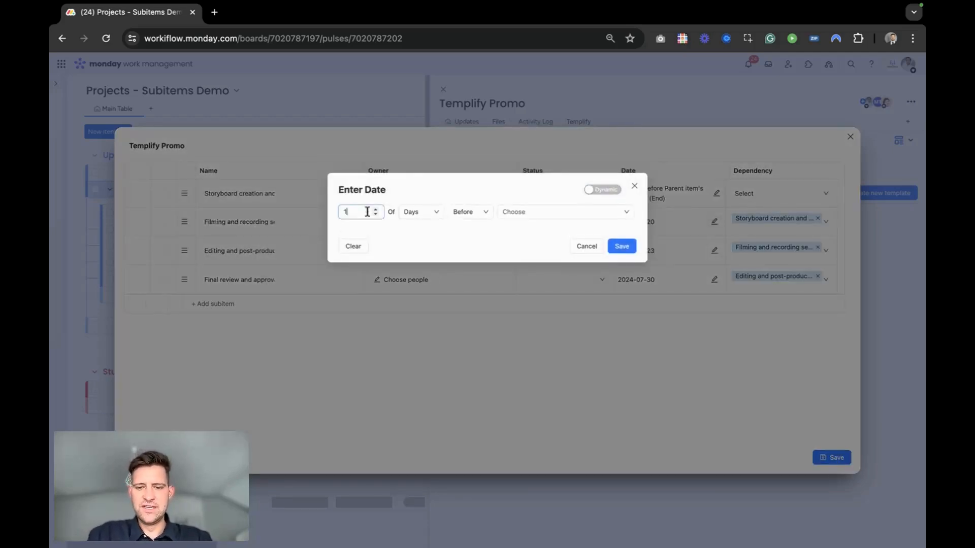
click(526, 218)
click(528, 260)
click(620, 248)
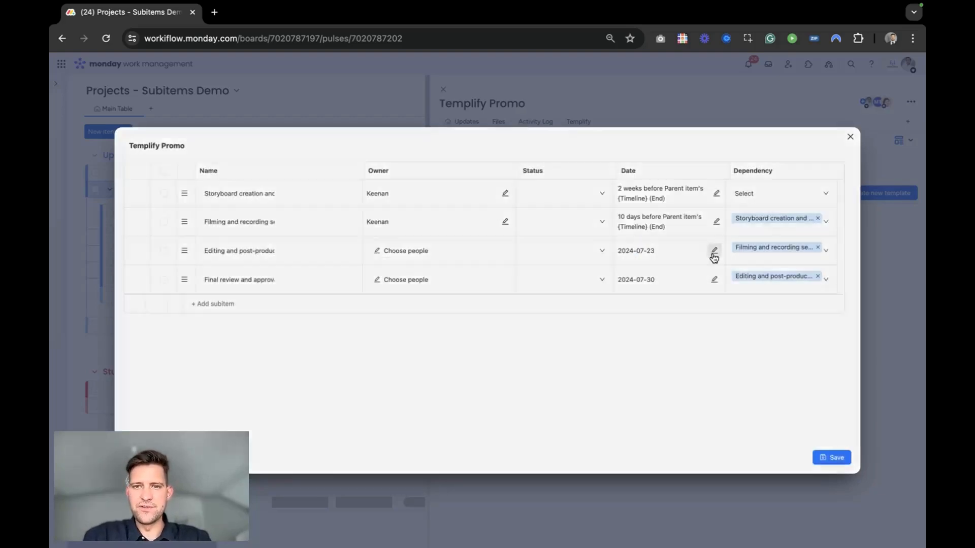
Step: Give the editing and post-production subitem a dynamic date of 1 week before the Parent item's {Timeline} (End)
click(714, 250)
click(599, 189)
click(364, 213)
text(1)
click(436, 212)
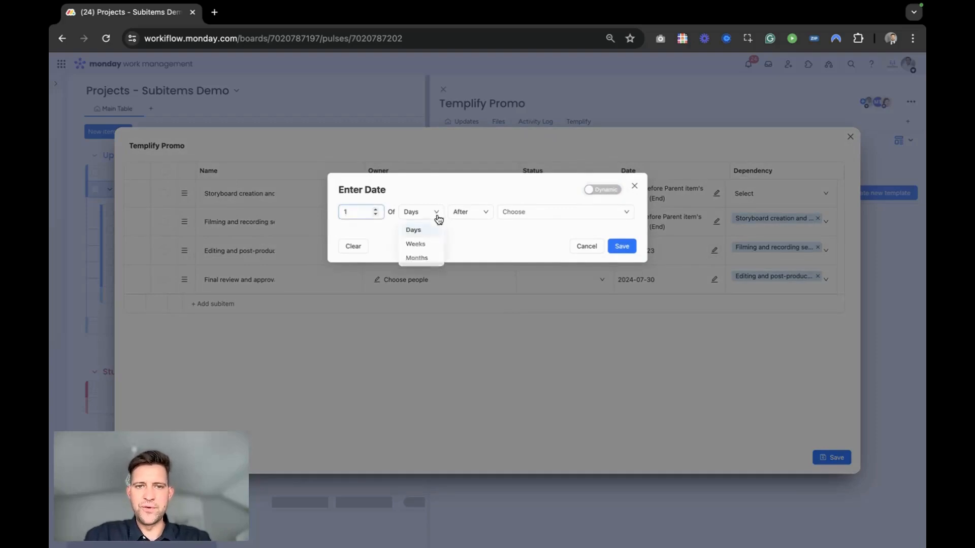
click(416, 244)
click(470, 212)
click(465, 244)
click(525, 213)
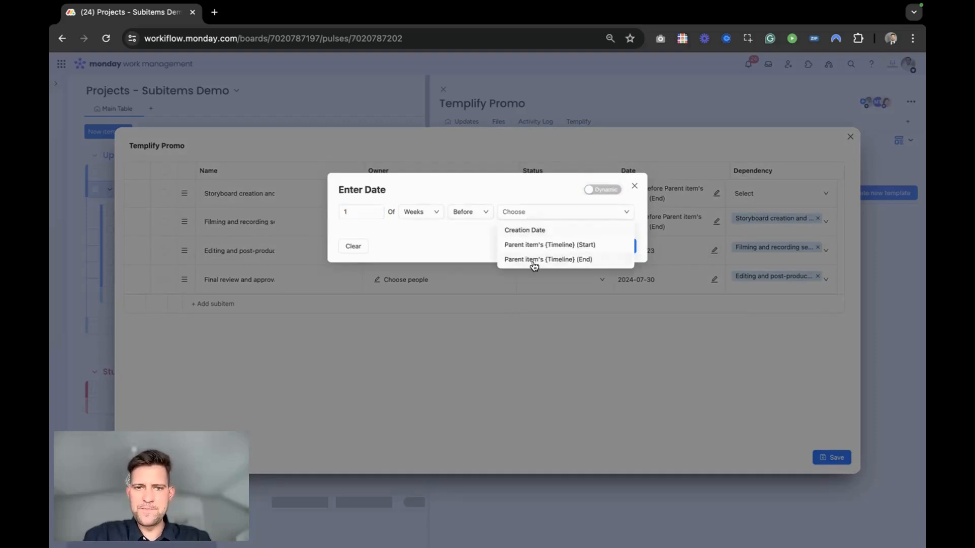
click(534, 260)
click(620, 247)
Step: Give the final review and approval subitem a dynamic date of 3 days before the Parent item's {Timeline} (End)
click(714, 280)
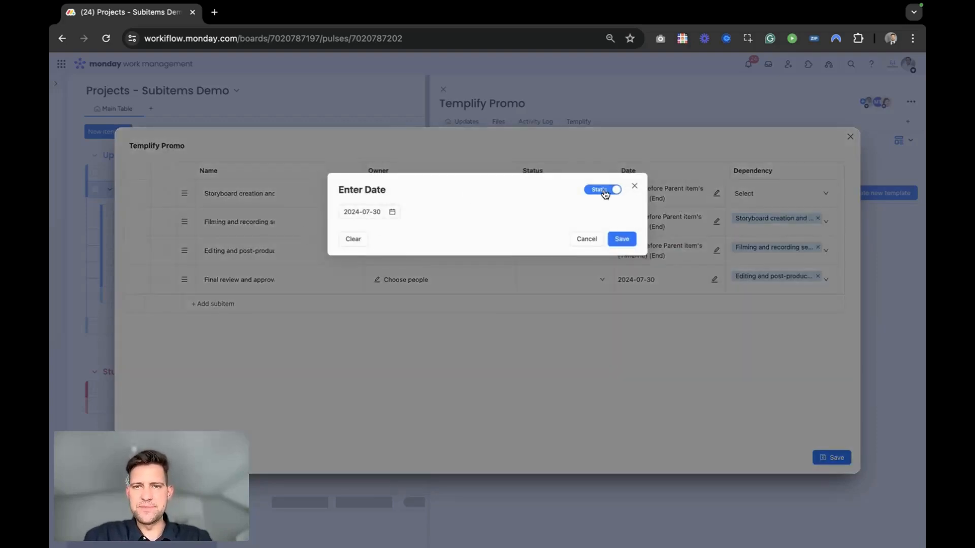
click(605, 190)
click(364, 212)
text(3)
click(470, 212)
click(473, 248)
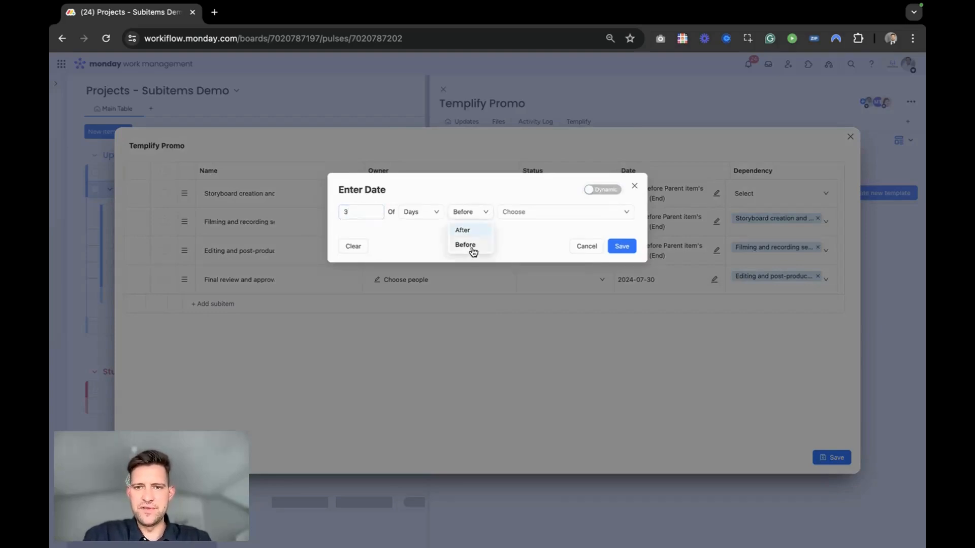
click(577, 214)
click(563, 261)
click(622, 246)
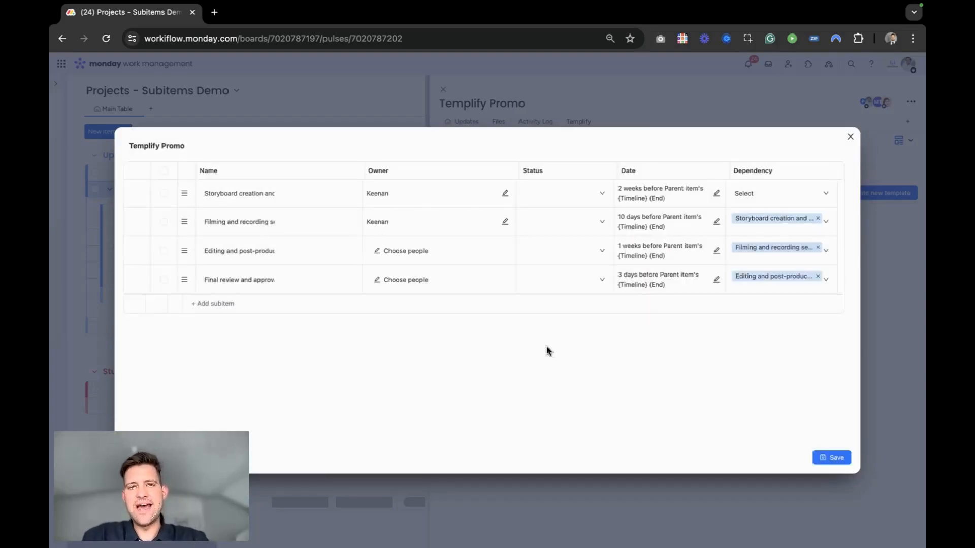
Step: Set the storyboard creation subitem's owner dynamically to the Parent item's {Designer}
click(506, 193)
click(557, 211)
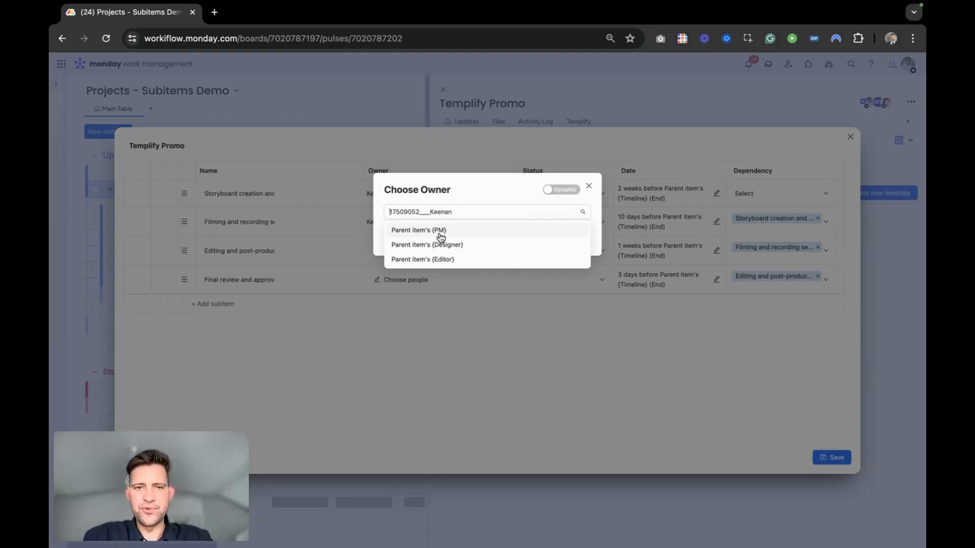
click(454, 248)
click(576, 240)
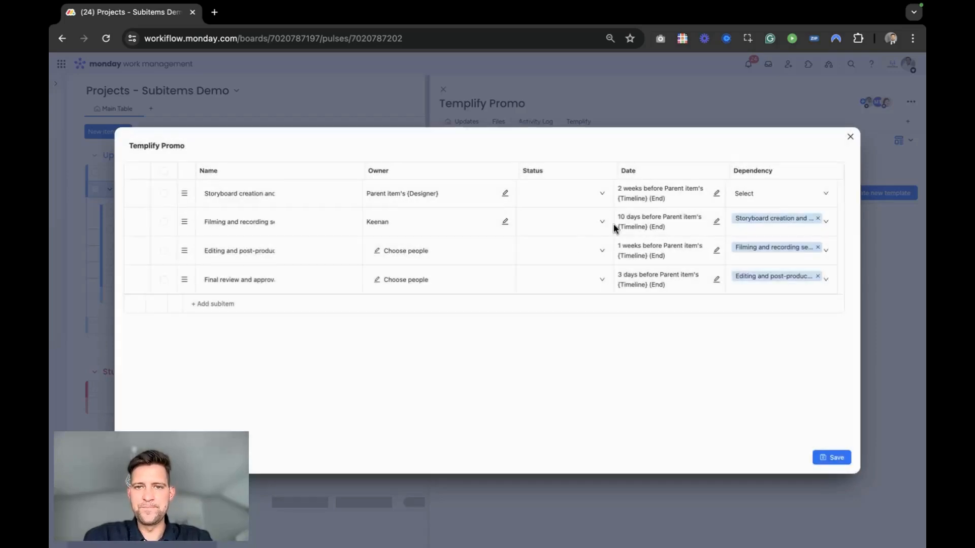
Step: Set the filming and recording subitem's owner dynamically to the Parent item's {Editor}
click(504, 221)
click(461, 210)
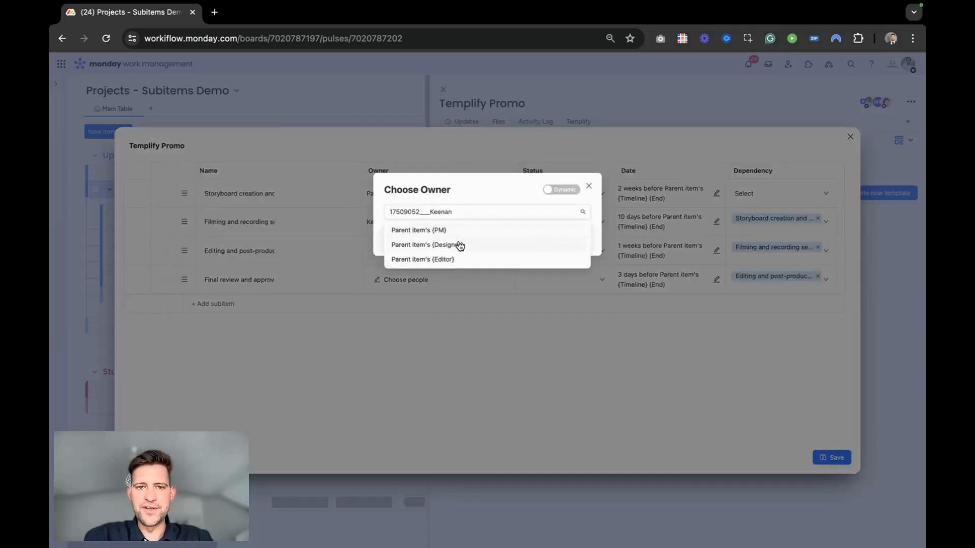
click(458, 258)
click(576, 240)
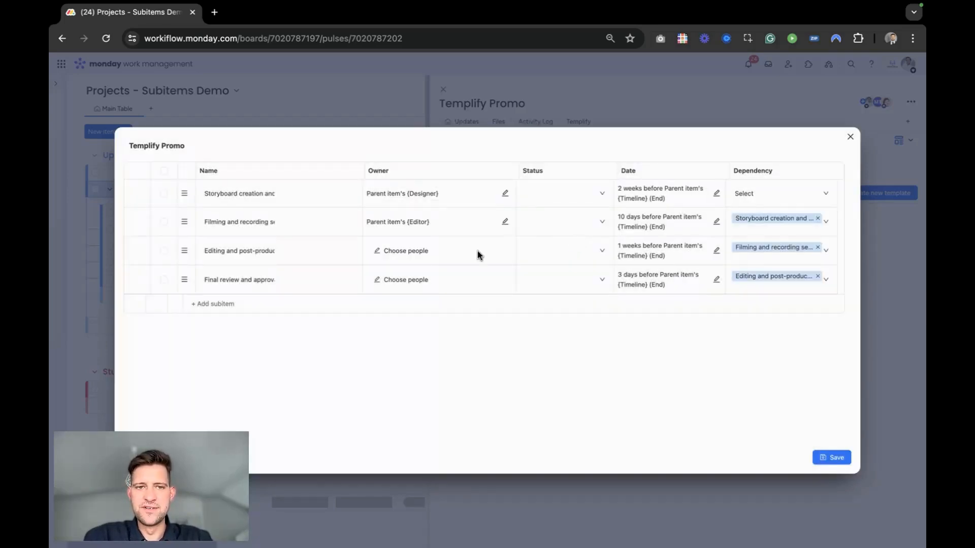
Step: Set the editing and post-production subitem's owner dynamically to the Parent item's {Editor}
click(406, 252)
click(474, 210)
click(553, 190)
click(461, 213)
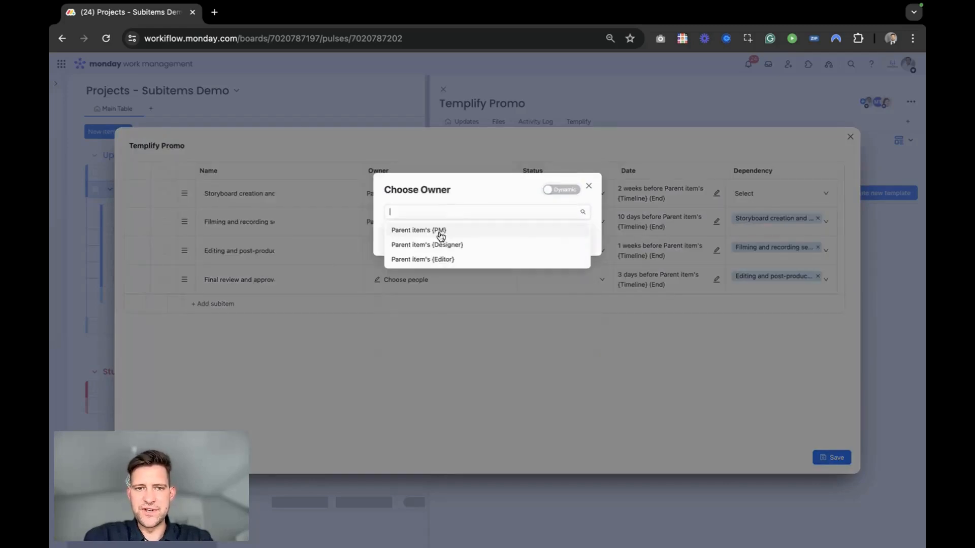
click(436, 259)
click(577, 239)
Step: Set the final review and approval subitem's owner dynamically to the Parent item's {PM}
click(406, 279)
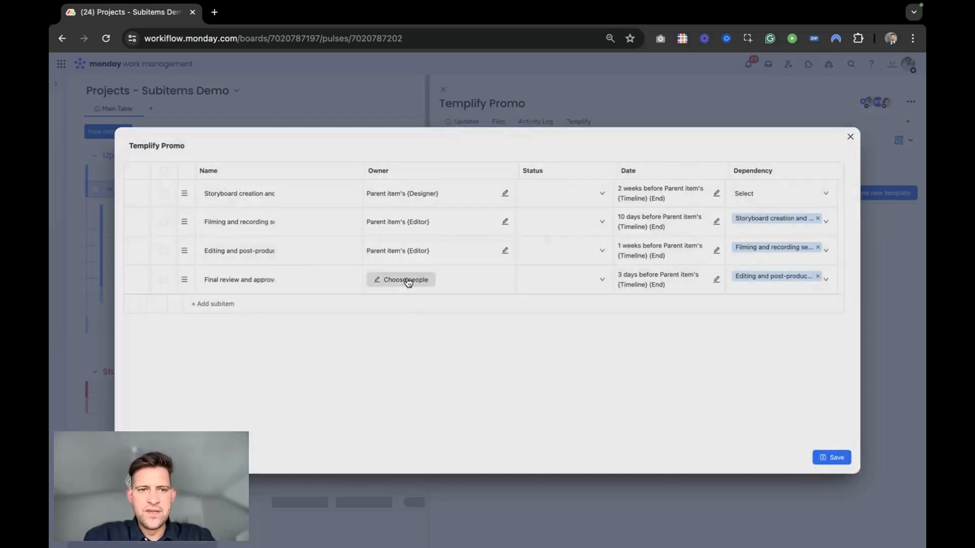
click(558, 190)
click(556, 211)
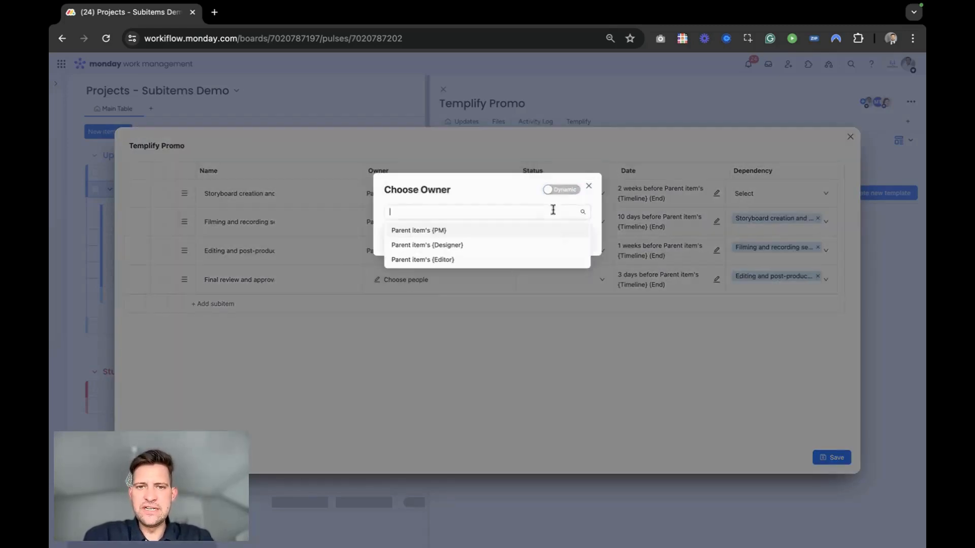
click(463, 231)
click(575, 239)
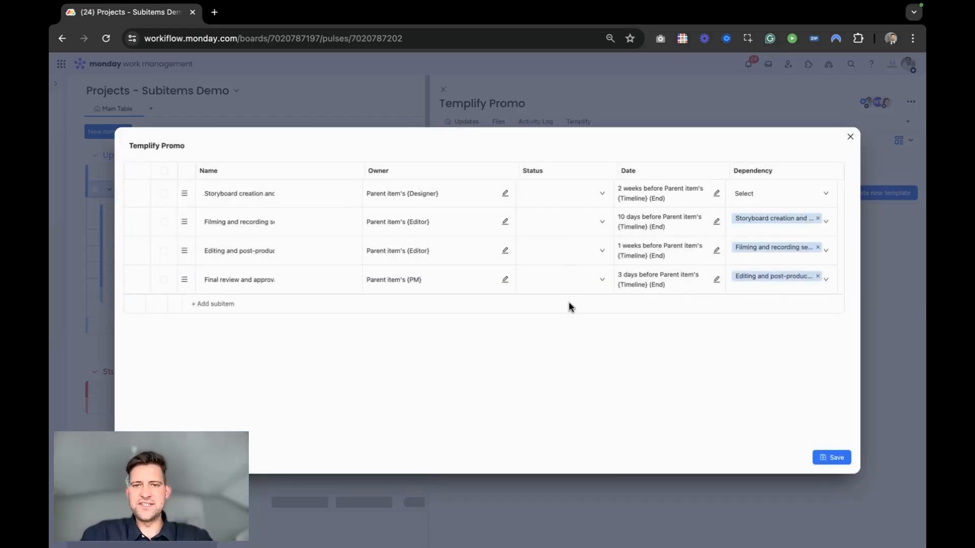
Step: Check the storyboard subitem's dependency choices and save the template as Promo Video, shared with everyone
click(806, 194)
click(805, 195)
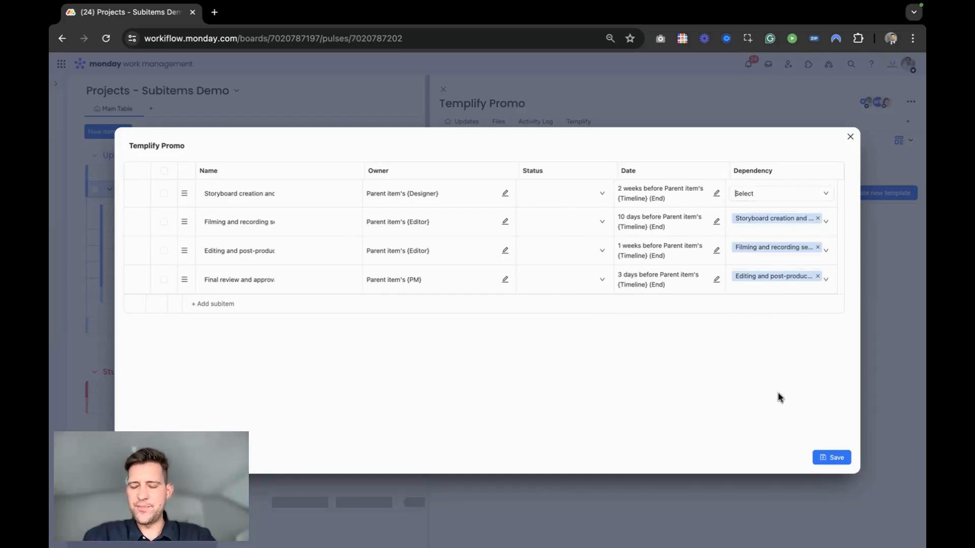
click(831, 457)
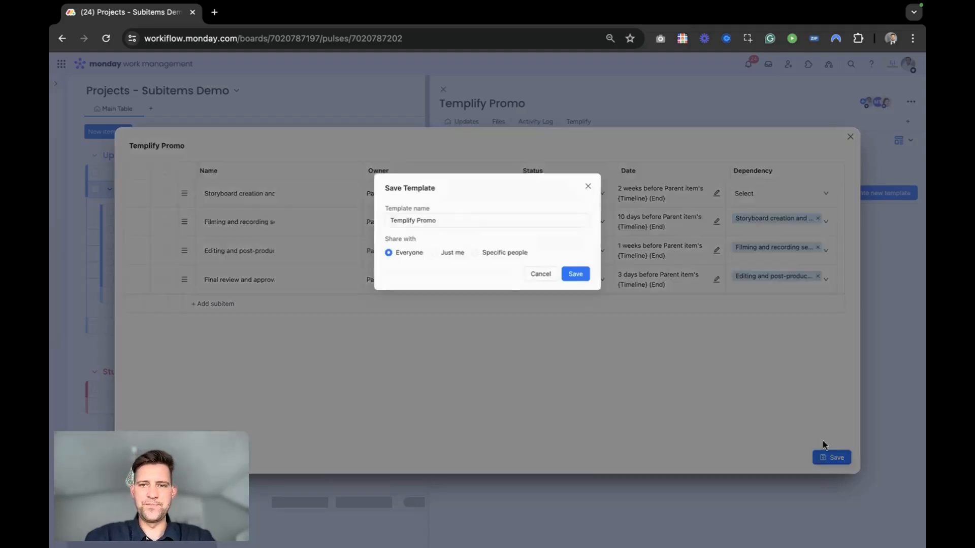
triple_click(449, 216)
text(Promo Video)
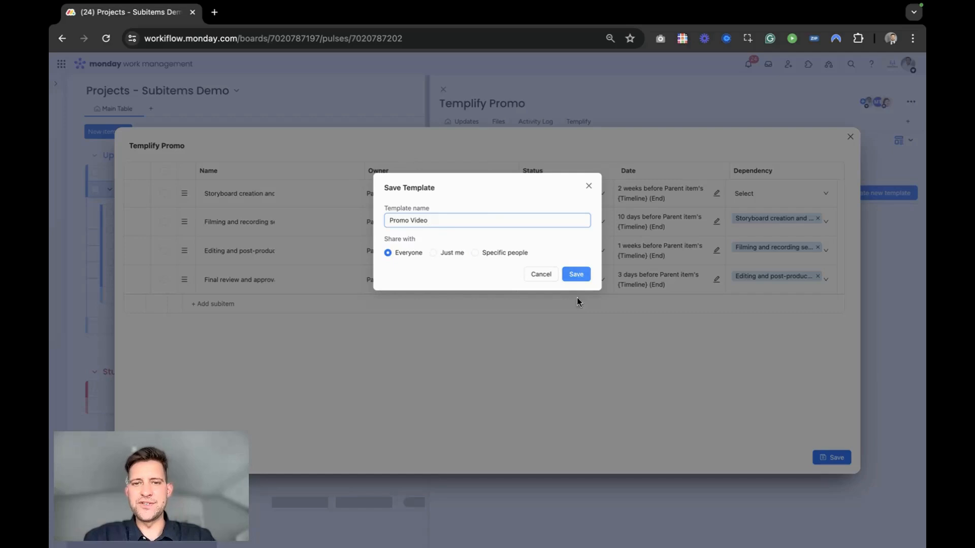
click(579, 275)
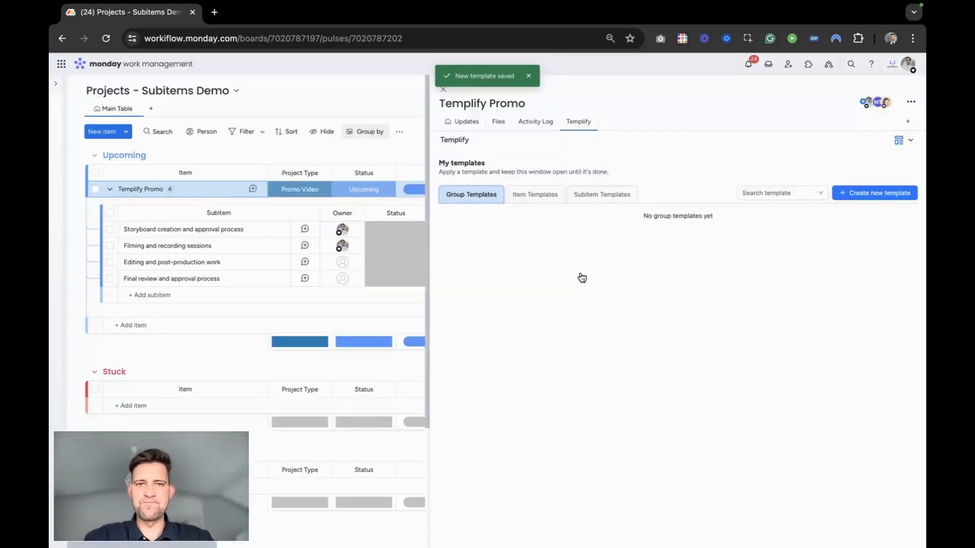
Step: View the Promo Video card among the subitem templates, and return to the board with Templify Promo's subitems collapsed
click(606, 197)
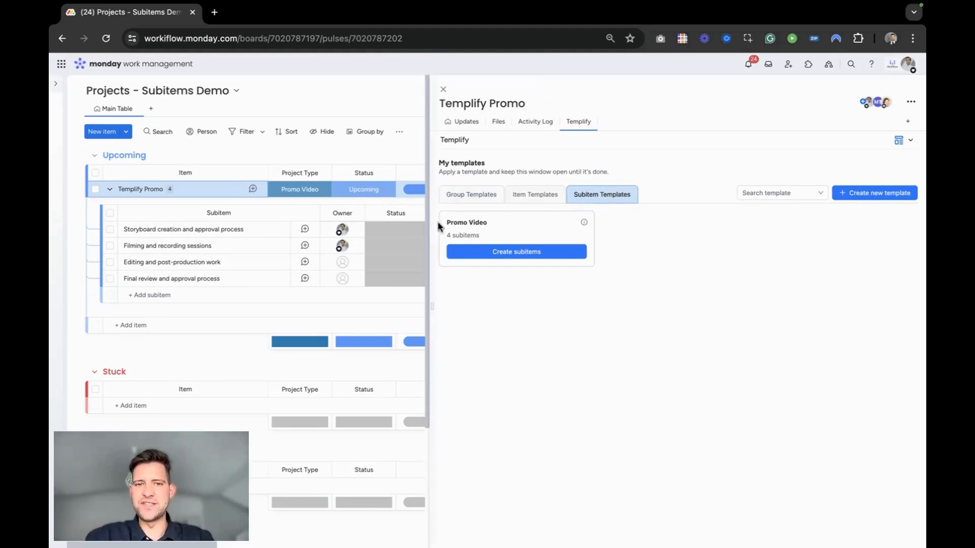
mouse_move(473, 230)
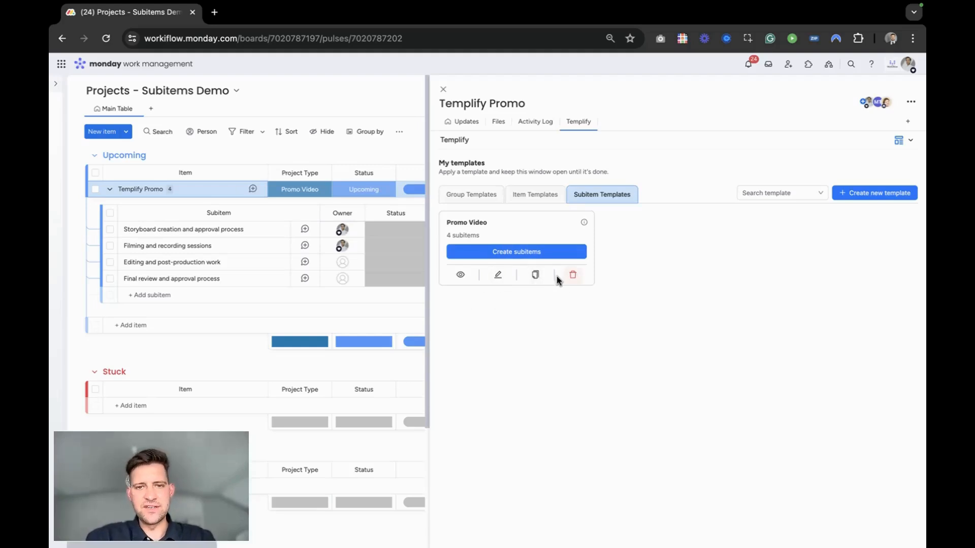
click(443, 90)
click(110, 189)
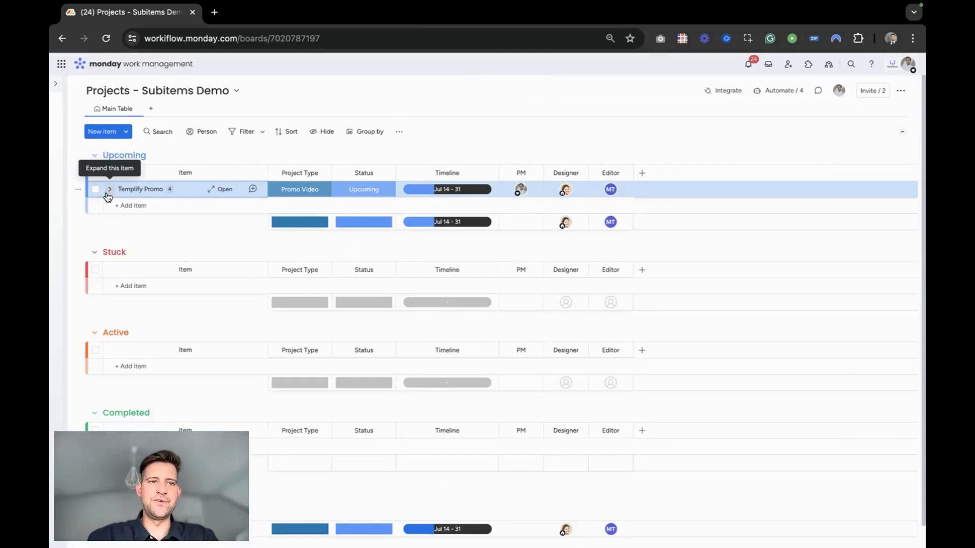
Step: Add an item named Templify Promo Video 2 to the Upcoming group
click(149, 204)
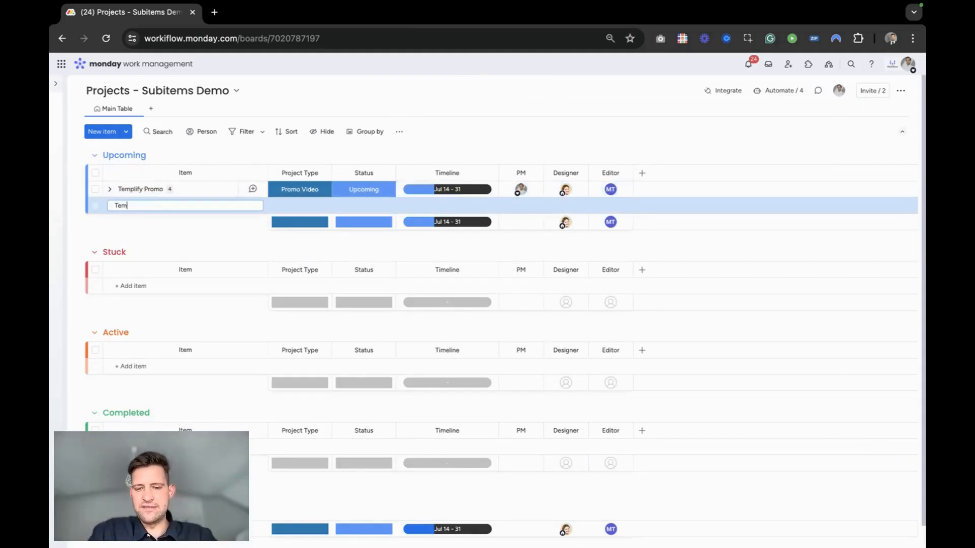
text(Templify Promo Video 2)
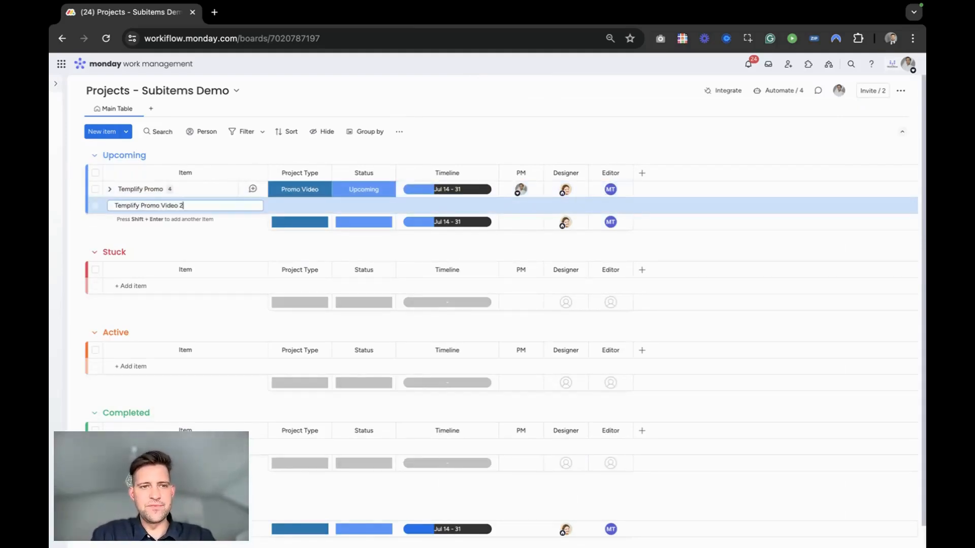
key(Return)
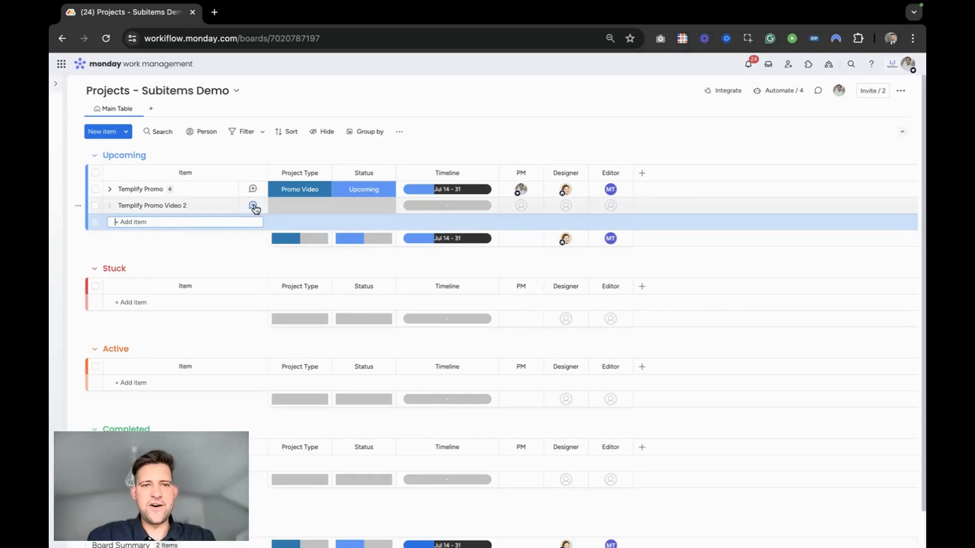
Step: Set the timeline of Templify Promo Video 2 to September 1–30, 2024
click(447, 205)
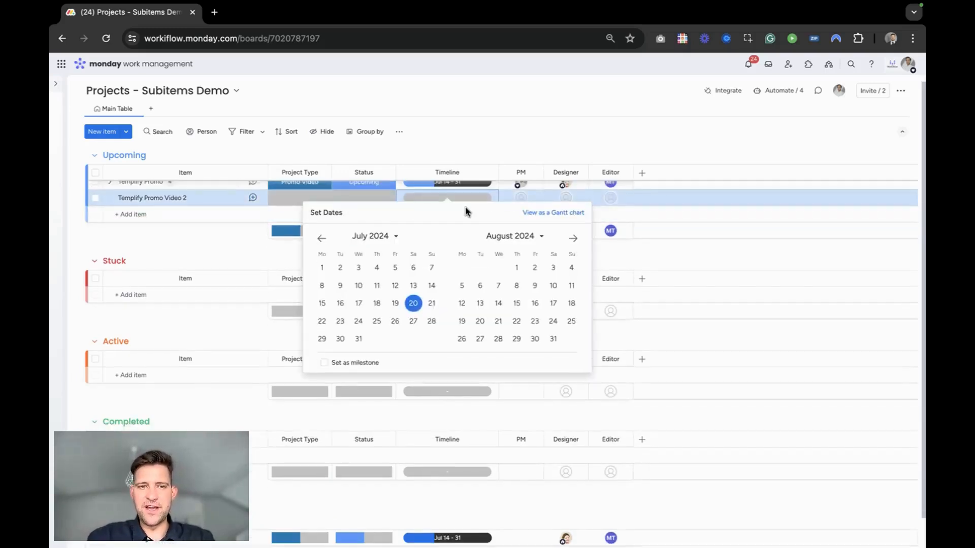
click(575, 240)
click(571, 267)
click(461, 357)
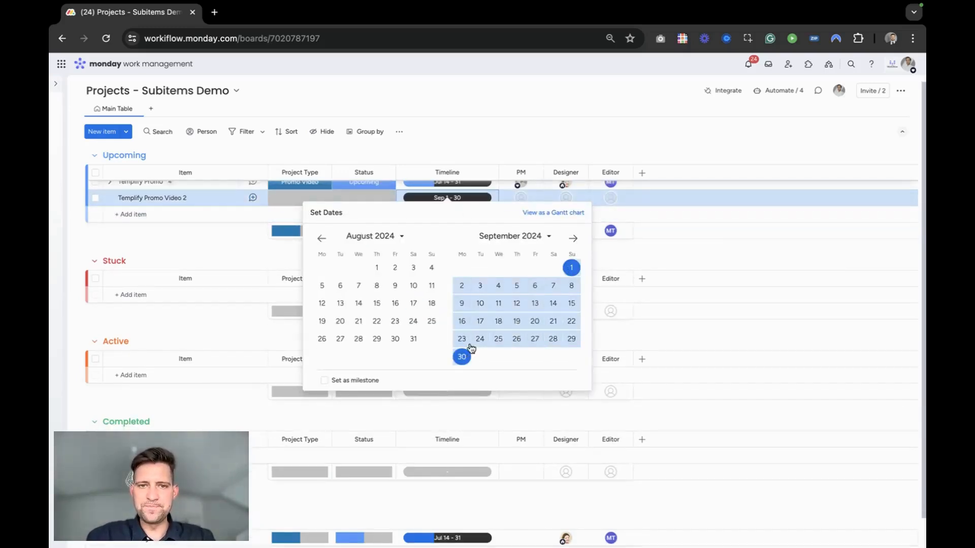
Step: Assign one person each as PM, Designer and Editor of Templify Promo Video 2
click(523, 207)
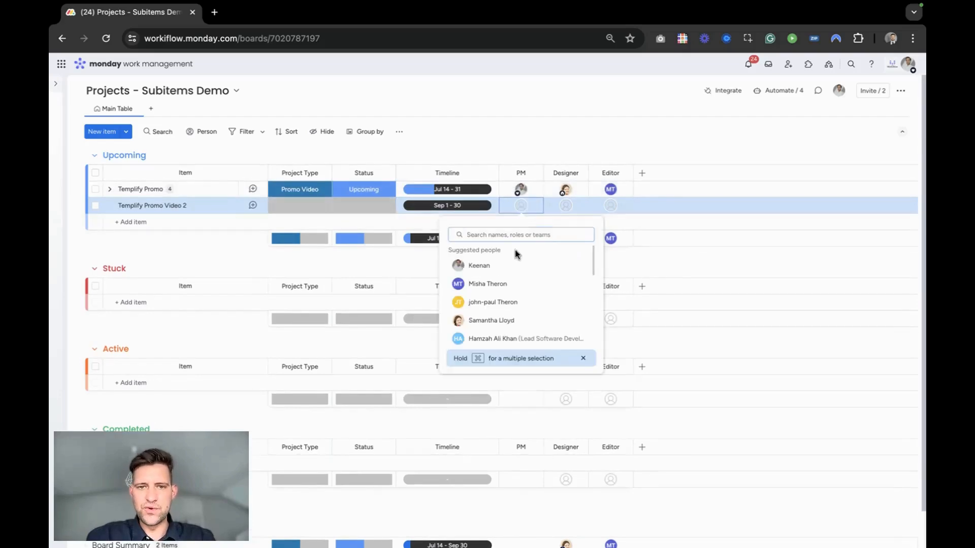
click(503, 302)
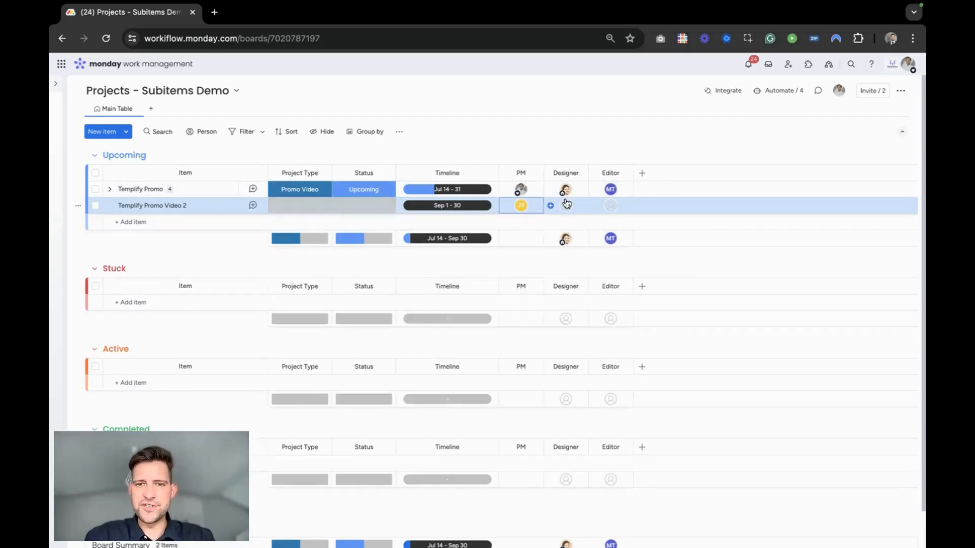
click(567, 203)
click(543, 259)
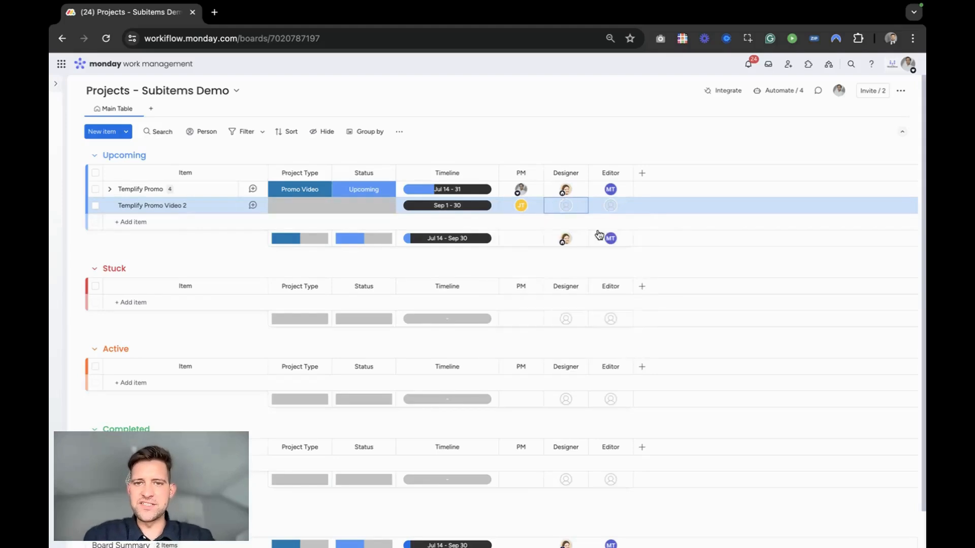
click(611, 206)
click(589, 283)
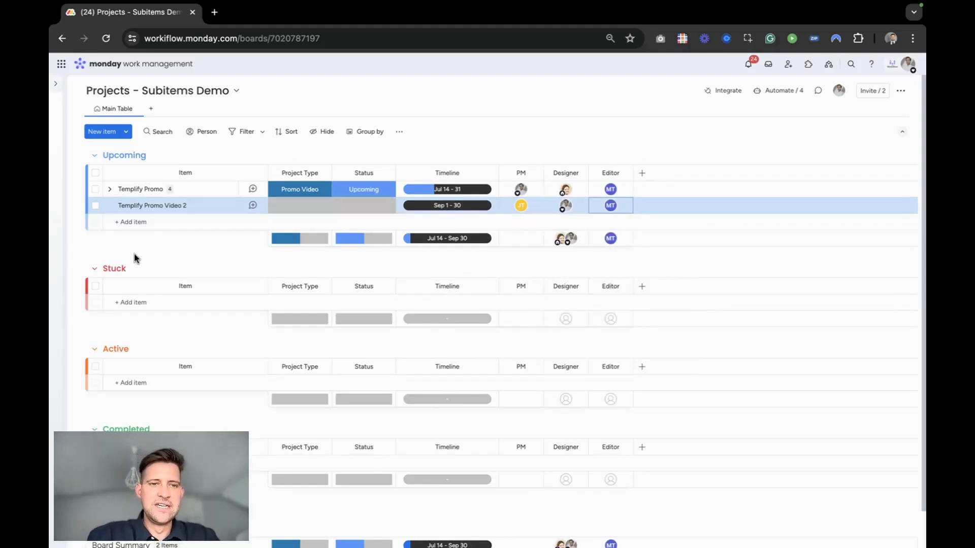
Step: Create the subitems of Templify Promo Video 2 from the Promo Video template in Templify and expand them on the board
click(256, 207)
click(578, 122)
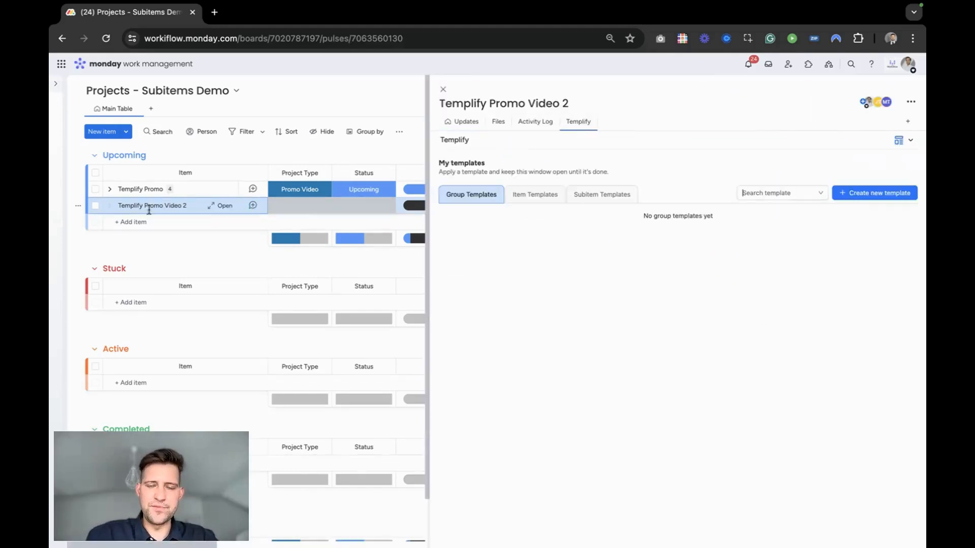
click(603, 195)
drag(431, 208, 655, 199)
click(476, 251)
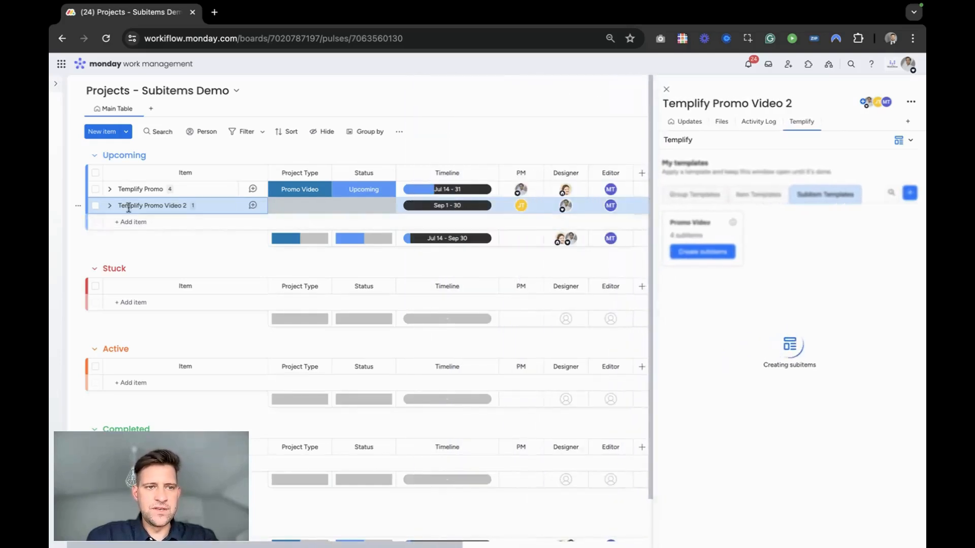
click(109, 205)
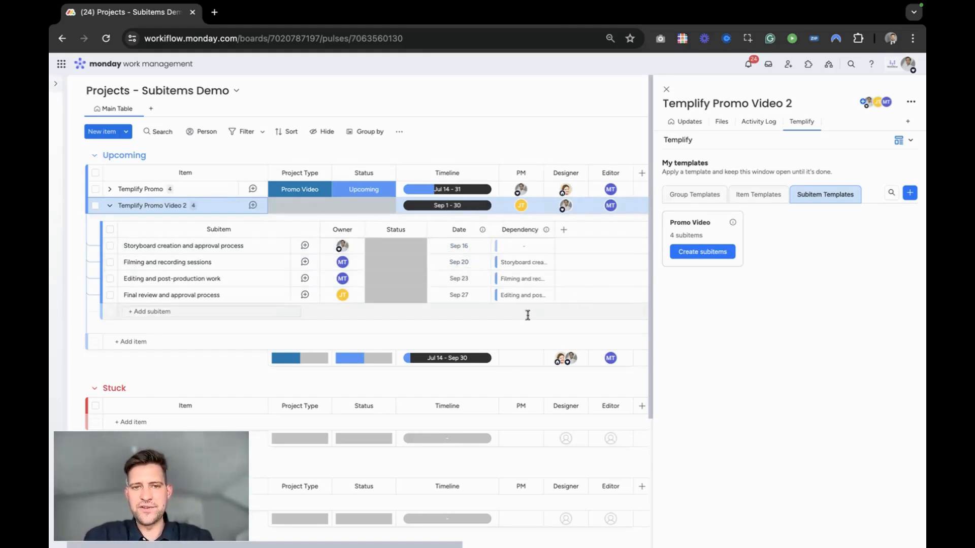
Step: Close the Templify Promo Video 2 details, collapse its subitems, and find the Templify Integrations recipes in the board's automation center
click(665, 90)
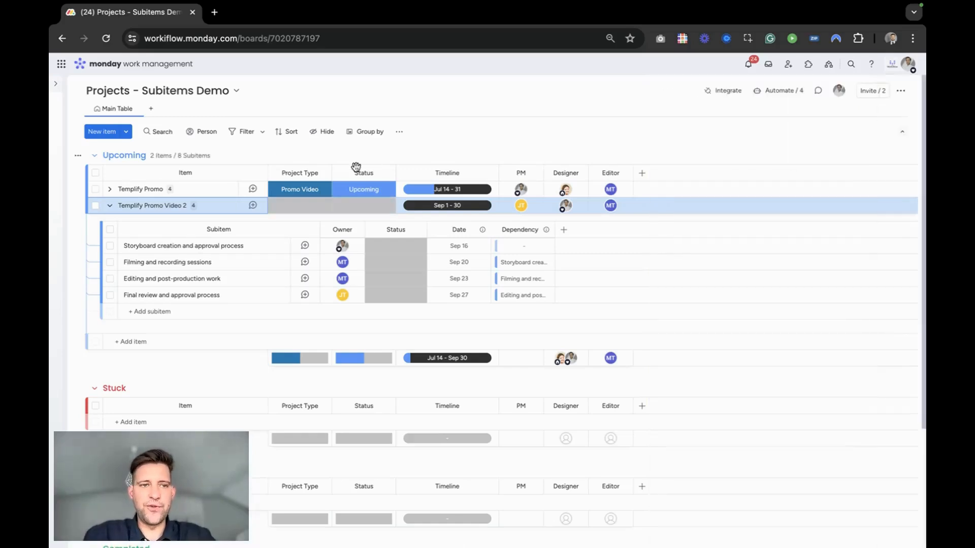
click(110, 205)
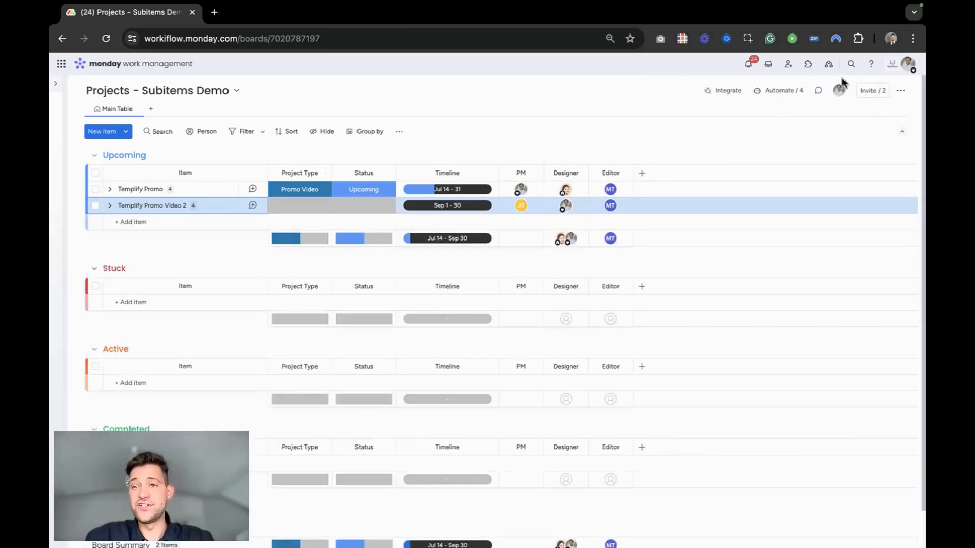
click(782, 90)
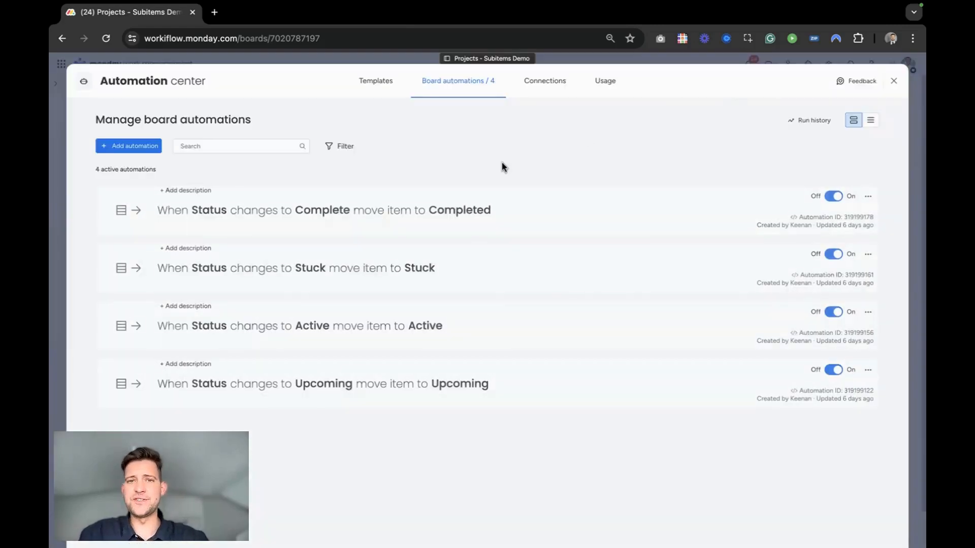
click(376, 81)
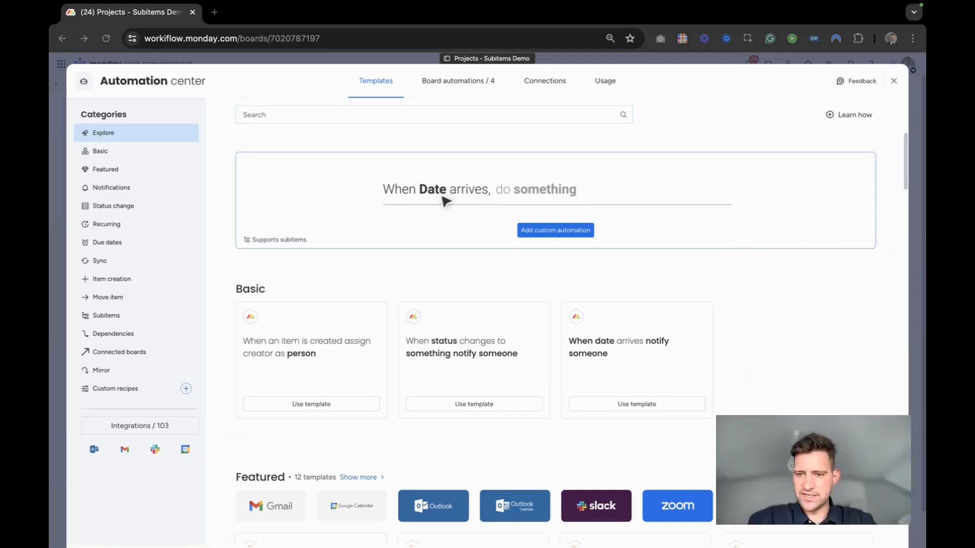
click(155, 427)
click(326, 116)
text(templify)
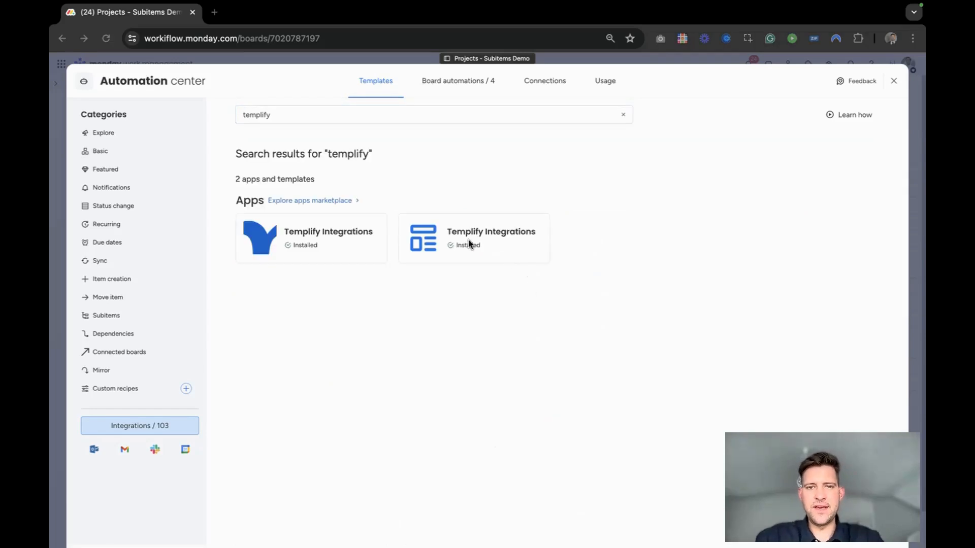
click(457, 240)
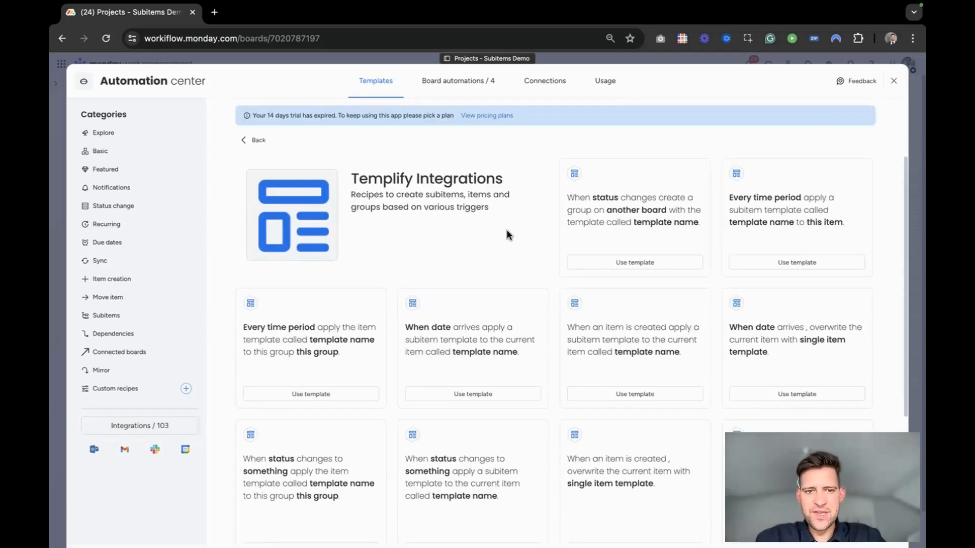
Step: Choose the Templify recipe that applies a subitem template to the current item when a status changes to something, and authorize Templify
scroll(507, 235, down, 1)
scroll(508, 235, up, 1)
scroll(507, 235, down, 3)
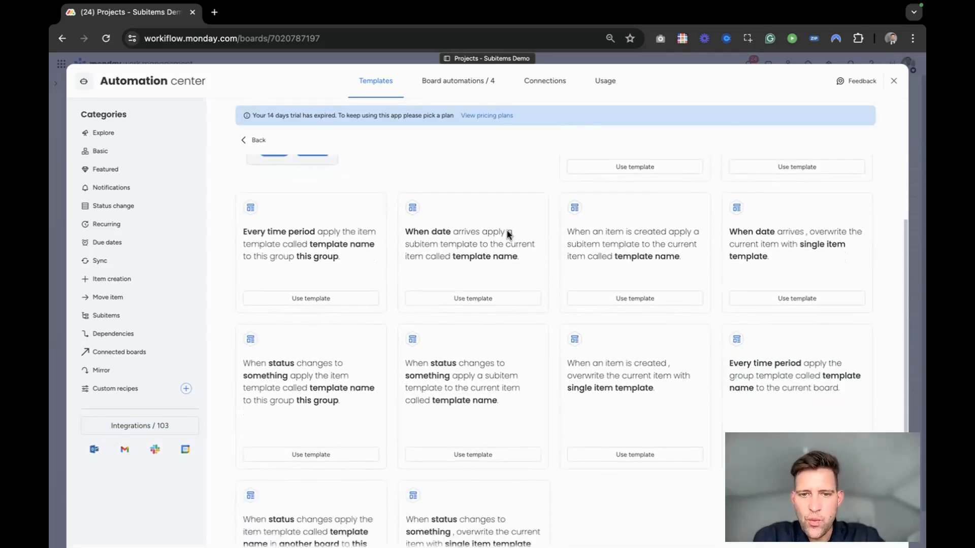
scroll(507, 234, down, 2)
scroll(472, 312, down, 1)
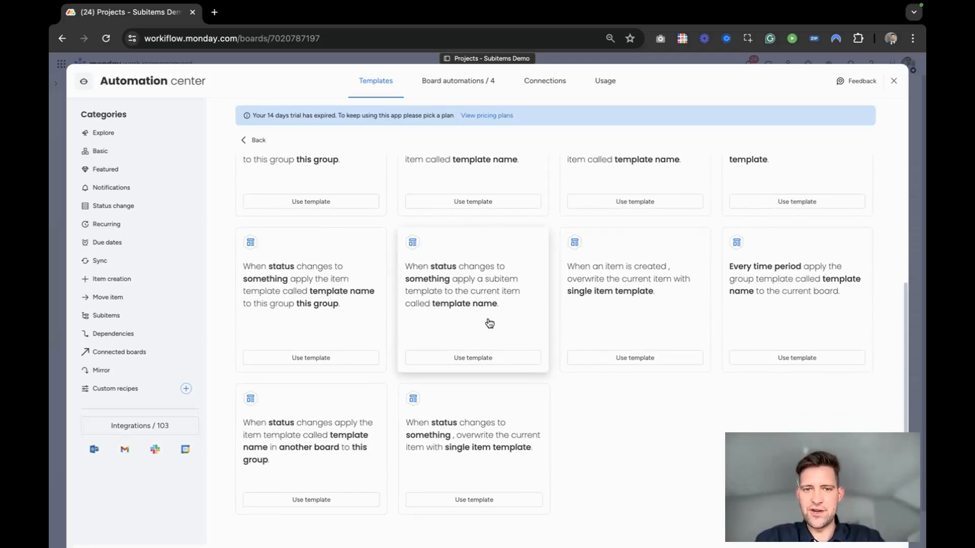
click(446, 362)
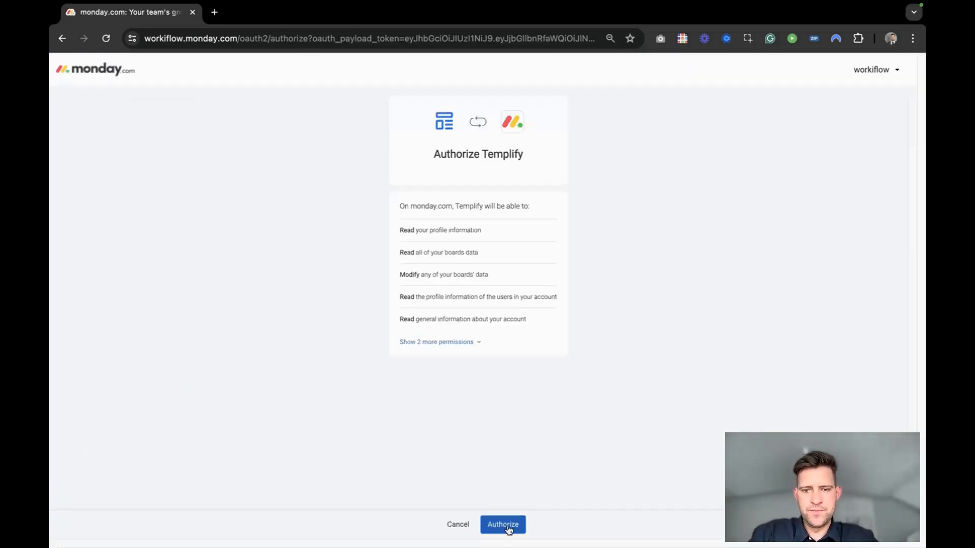
click(508, 527)
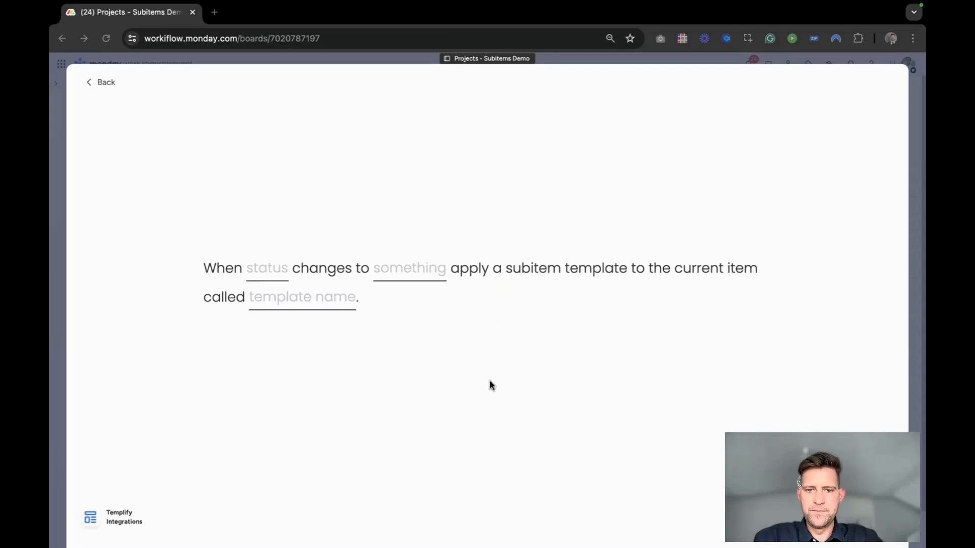
Step: Add the automation to the board so that Project Type changing to Promo Video applies the Promo Video subitem template
click(273, 271)
click(288, 314)
click(449, 274)
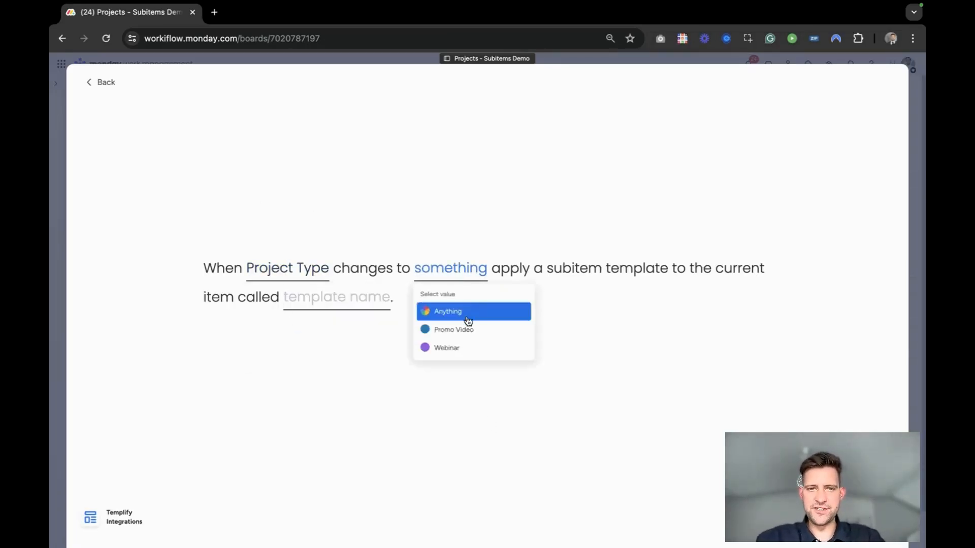
click(464, 314)
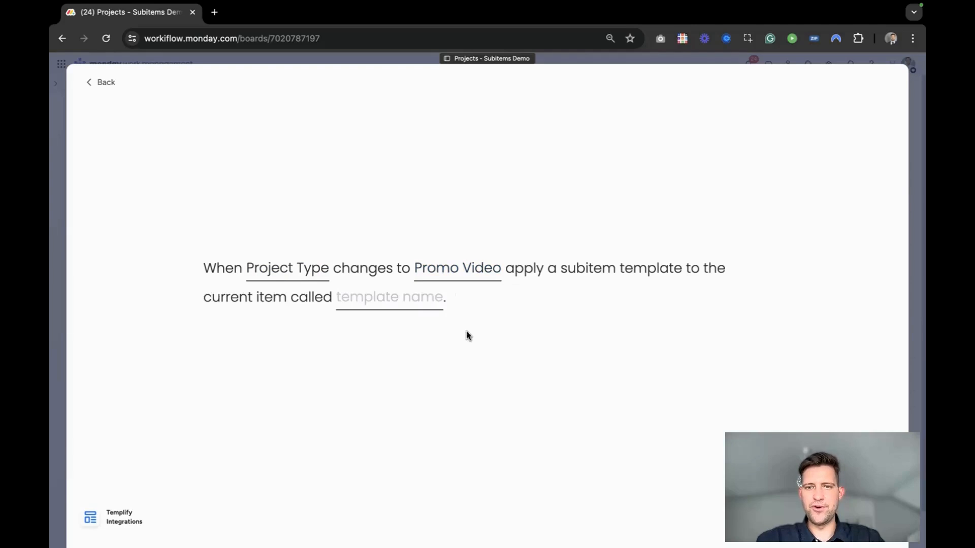
click(399, 301)
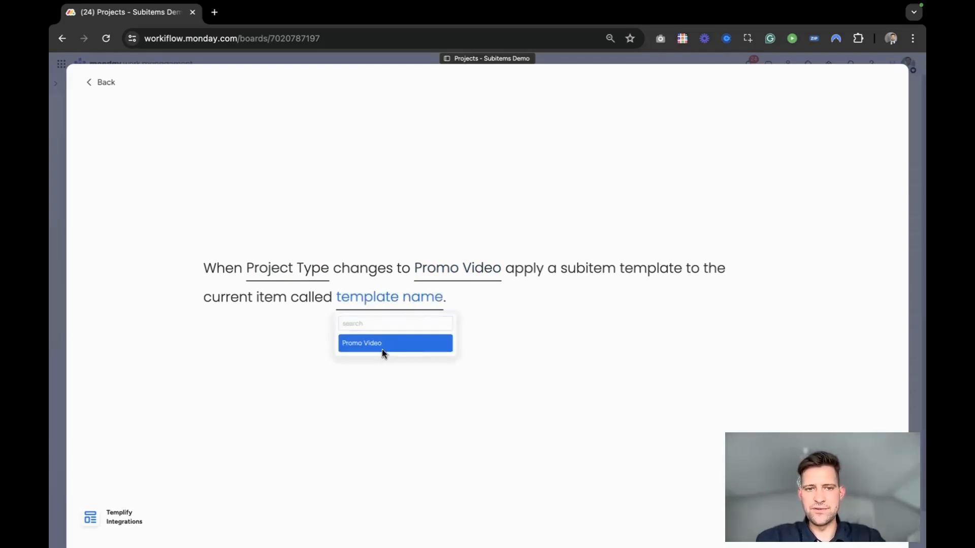
click(382, 343)
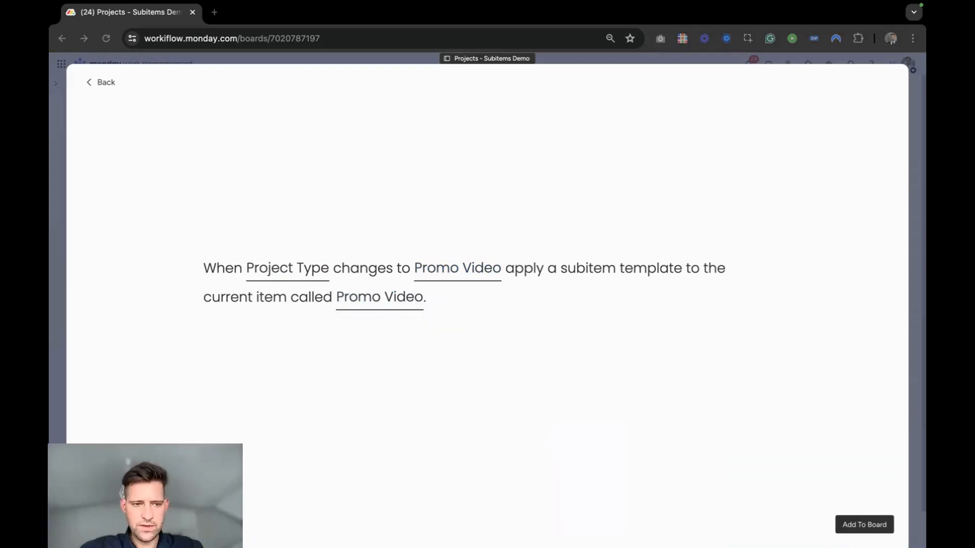
click(863, 526)
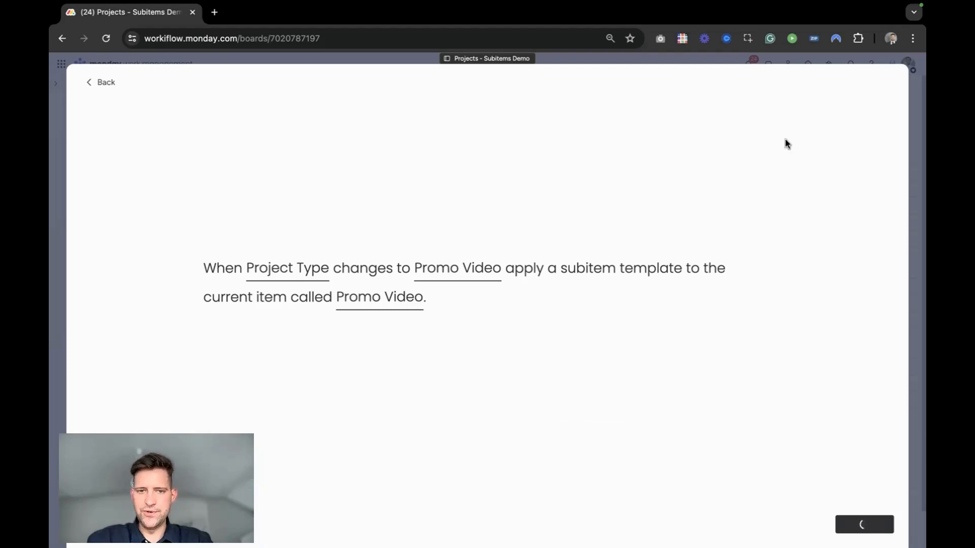
click(889, 80)
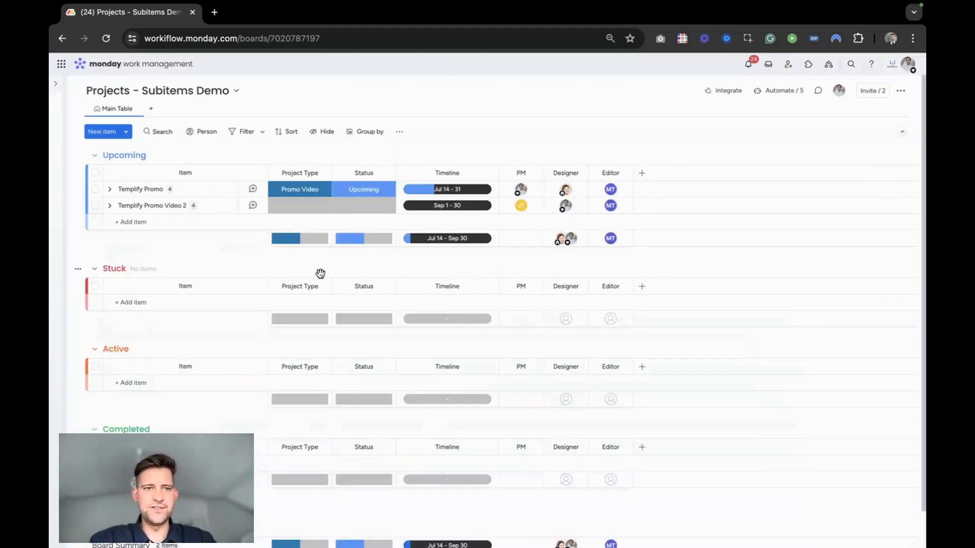
Step: Add an item named Templify Promo video 3 to the Upcoming group with a timeline of July 20–31, 2024
click(162, 216)
text(Templify Promo video 3)
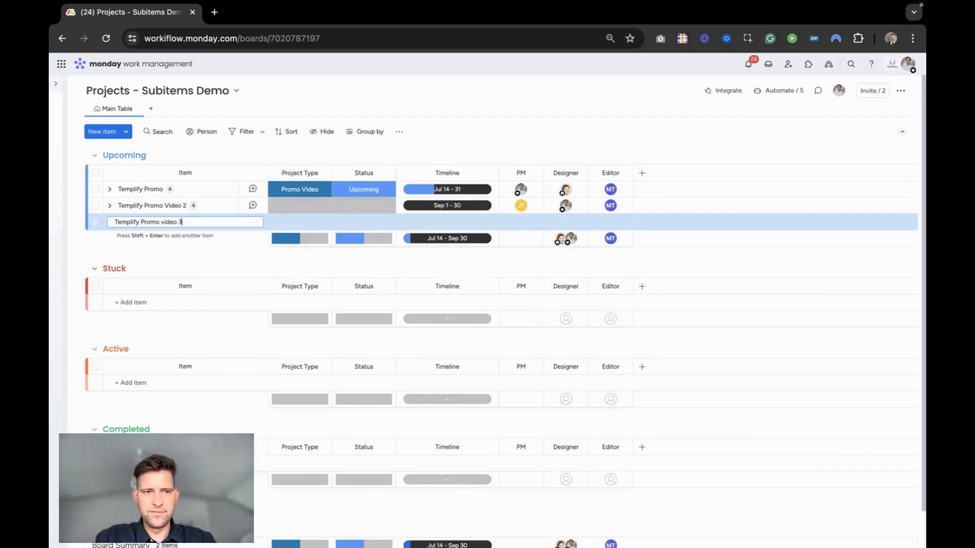
key(Return)
click(454, 223)
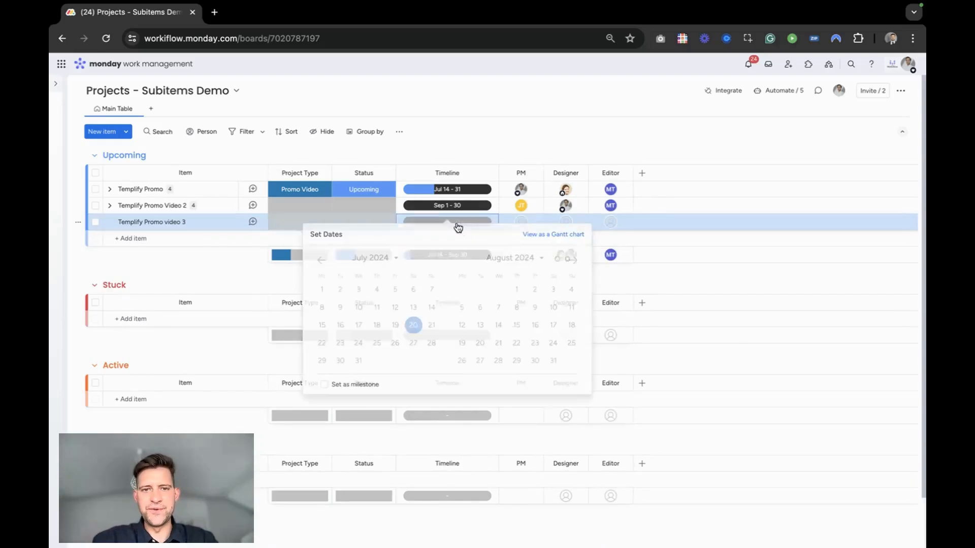
click(358, 362)
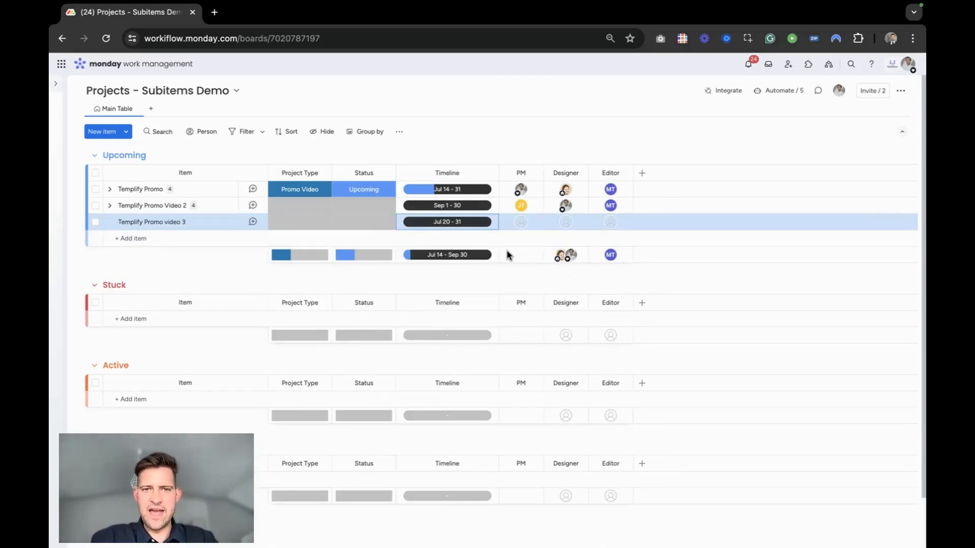
Step: Assign one person each as PM, Designer and Editor of Templify Promo video 3
click(521, 222)
click(487, 283)
click(568, 224)
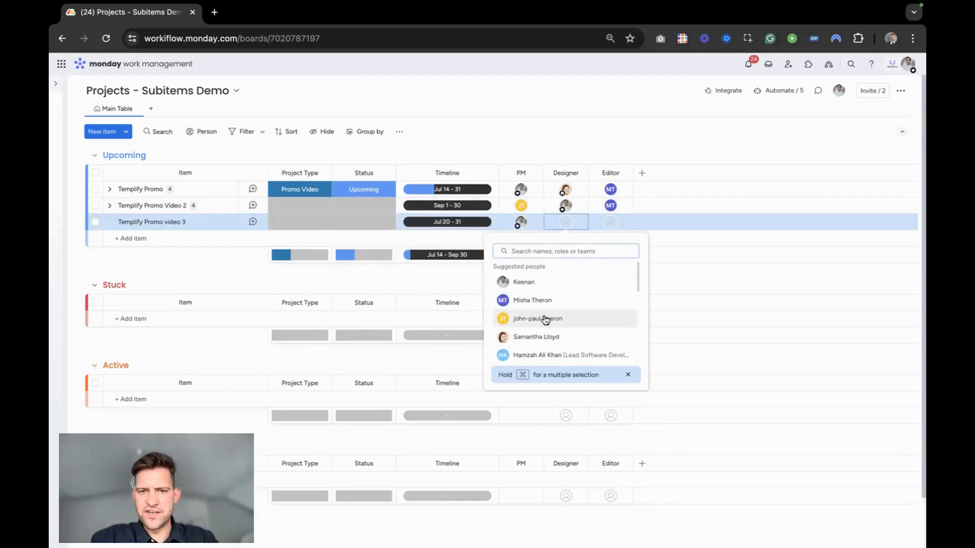
click(546, 318)
click(611, 222)
click(577, 300)
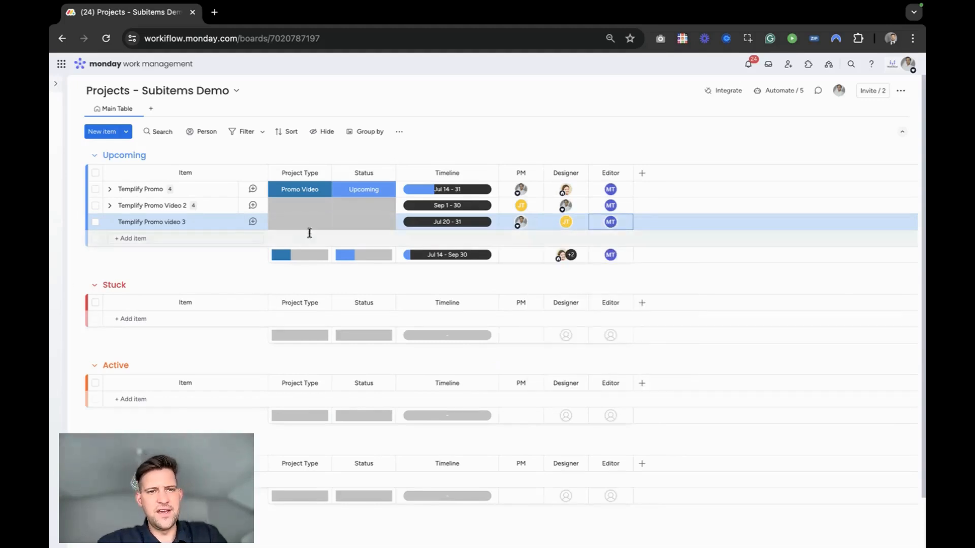
Step: Set the project type of Templify Promo video 3 to Promo Video and check the owners, dates and dependencies of its subitems
click(308, 225)
click(303, 241)
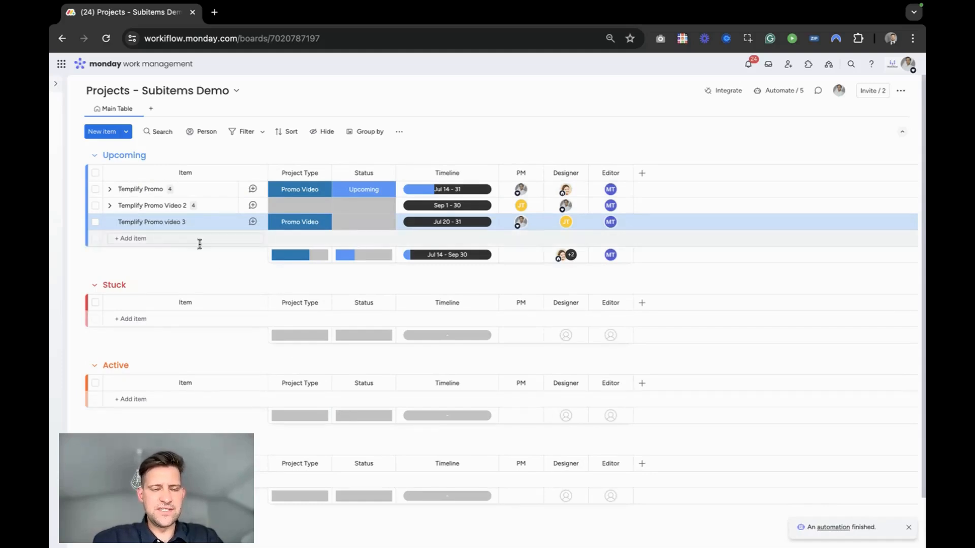
click(110, 222)
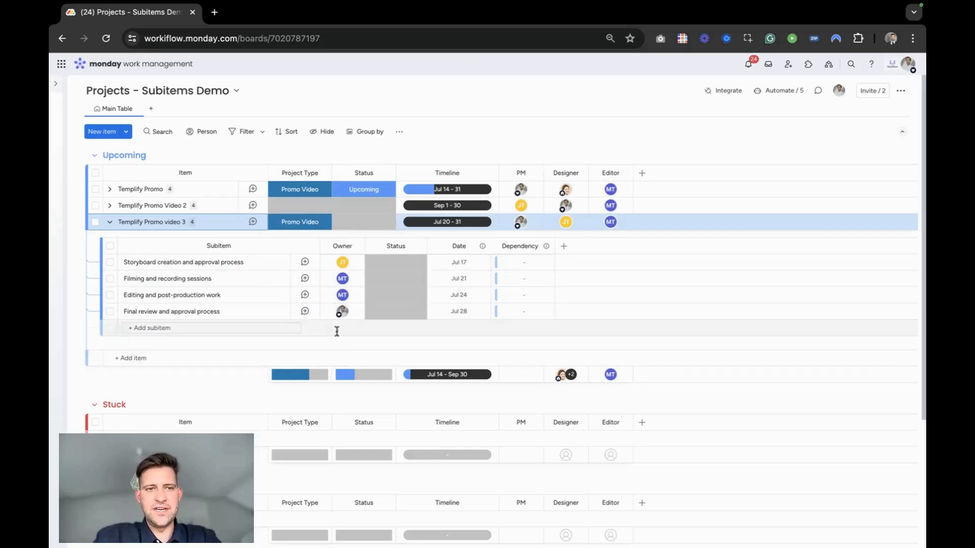
click(109, 222)
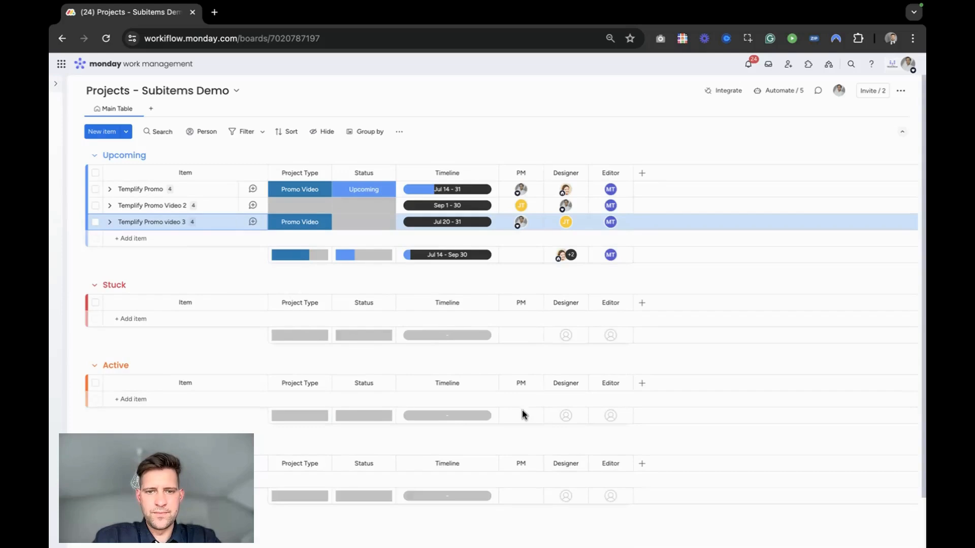
click(109, 222)
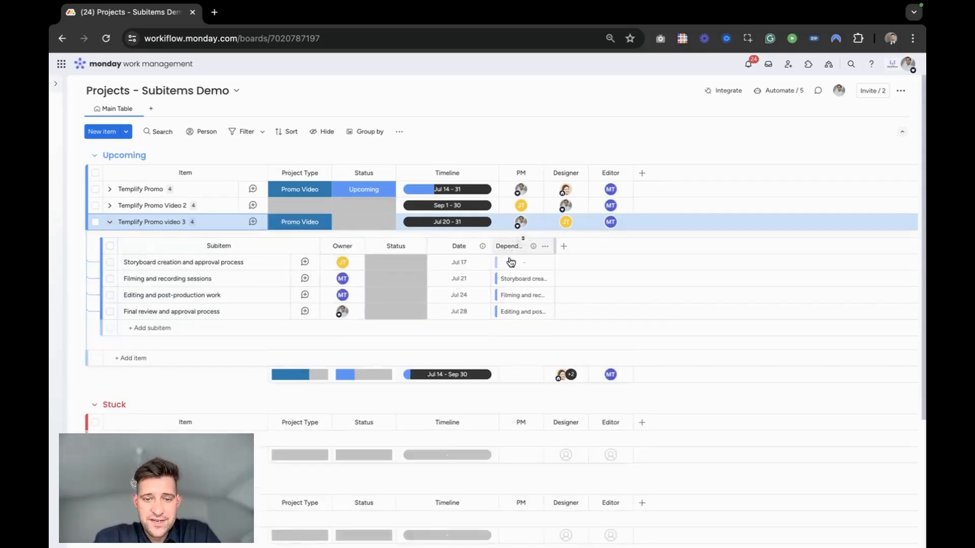
click(109, 222)
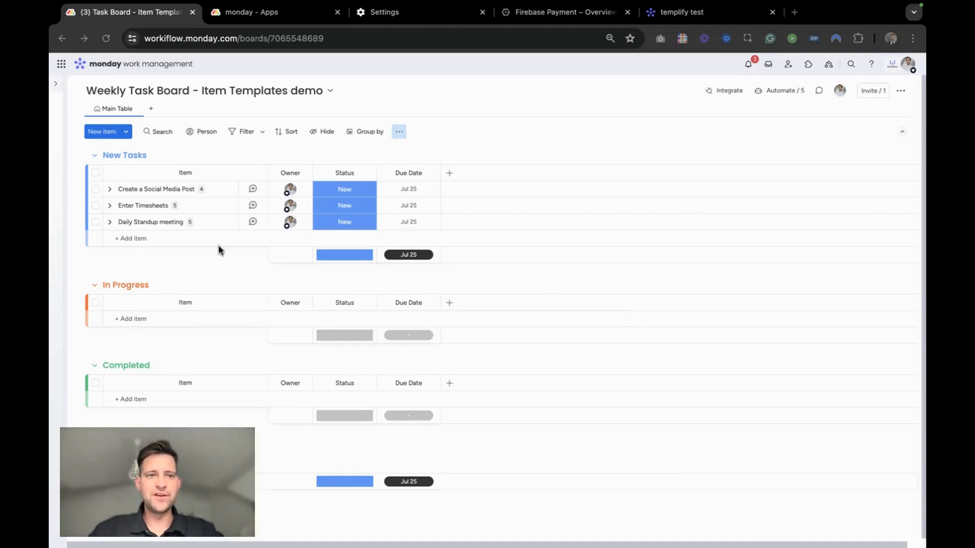
Step: Examine the subitems of Create a Social Media Post, Enter Timesheets and Daily Standup meeting on the Weekly Task Board, and collapse them again
click(109, 190)
scroll(105, 334, down, 2)
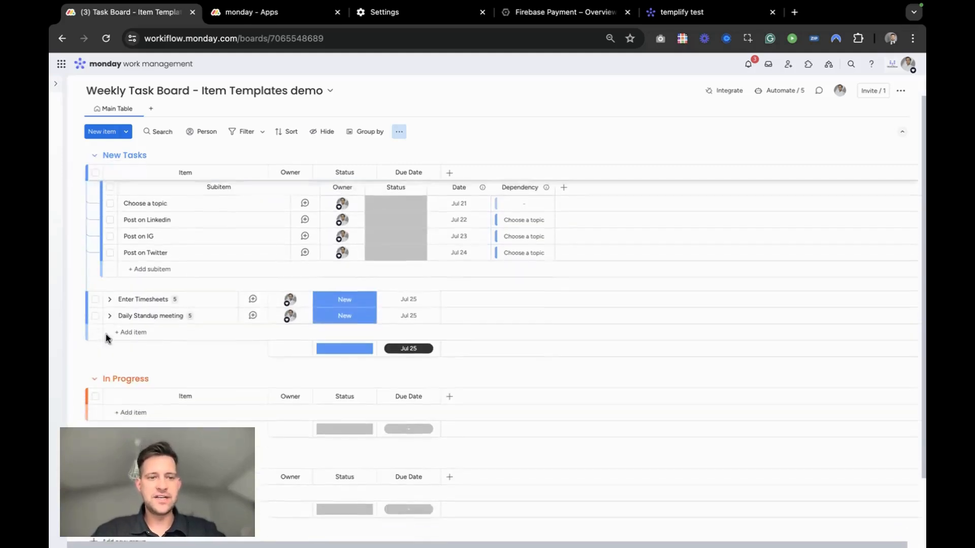
click(109, 285)
scroll(125, 291, down, 3)
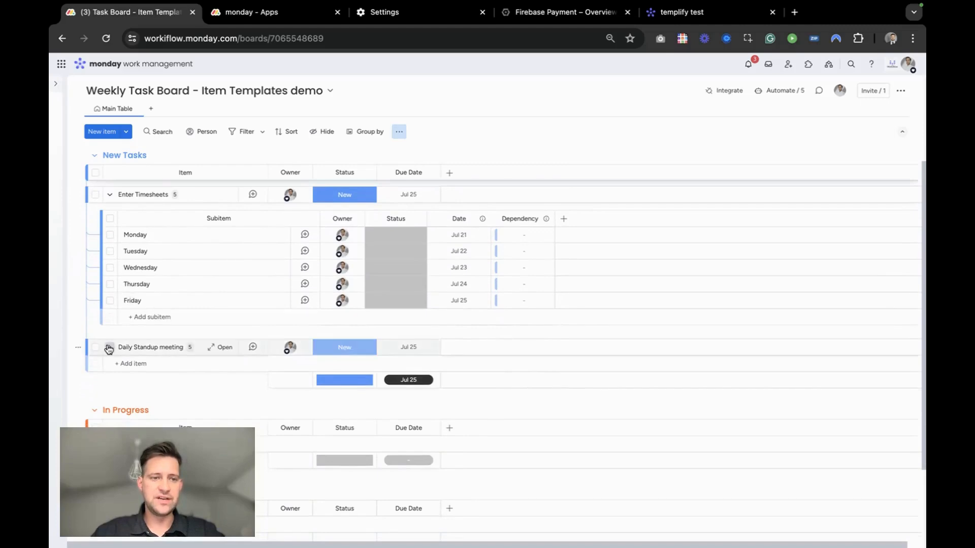
click(110, 346)
scroll(109, 346, down, 3)
scroll(116, 295, up, 3)
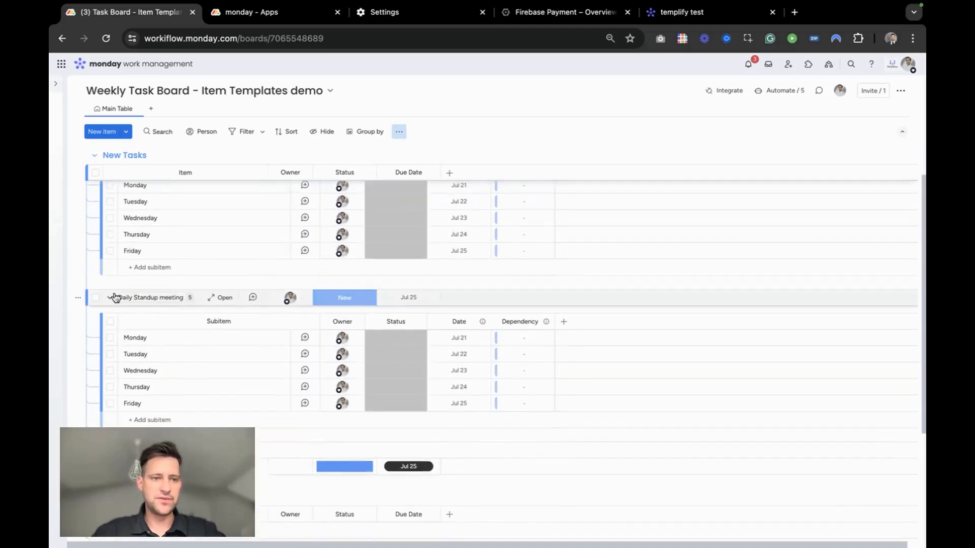
click(111, 299)
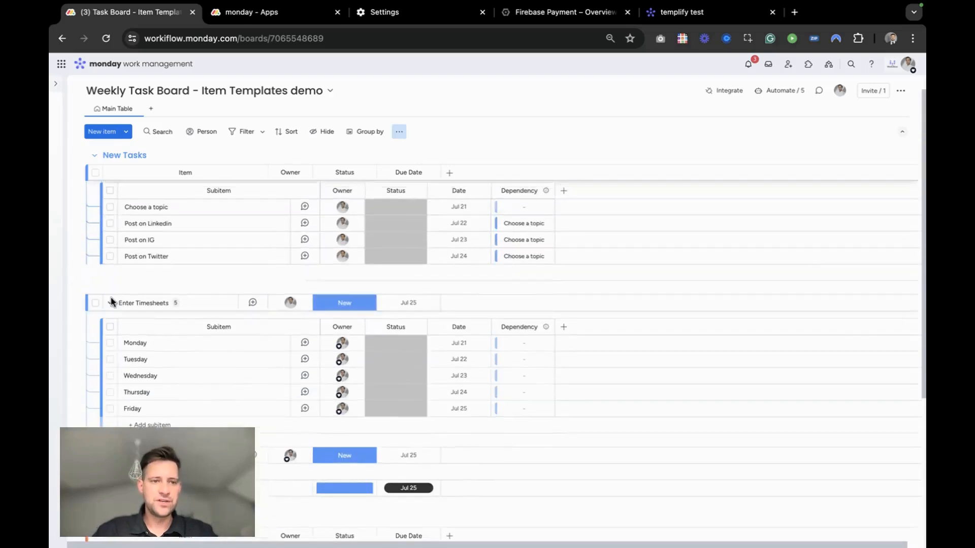
scroll(111, 305, up, 1)
click(112, 325)
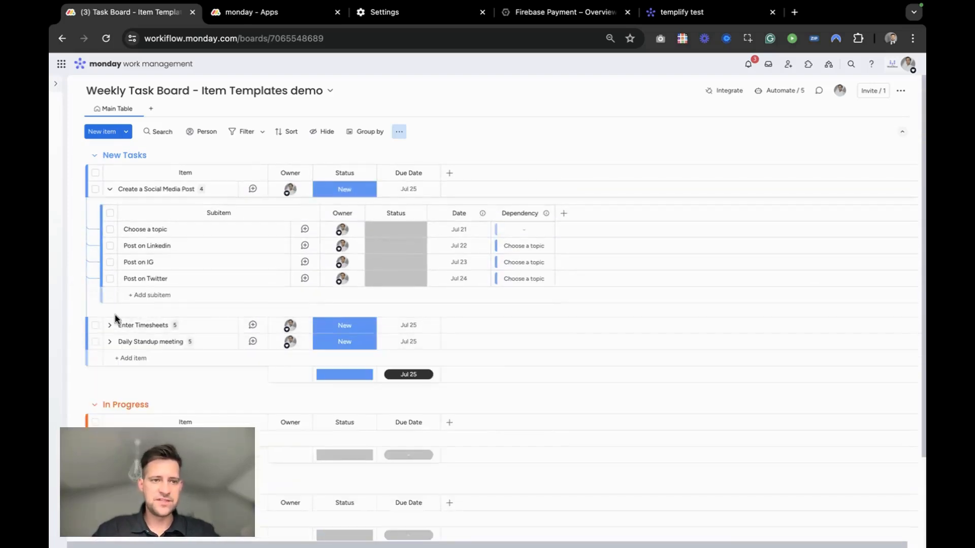
click(109, 190)
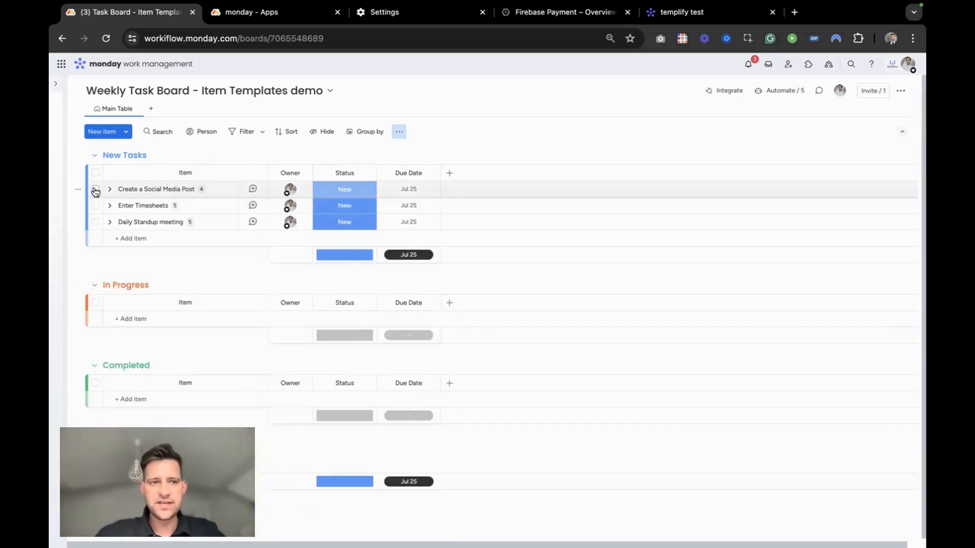
Step: Save the three New Tasks items as an item-with-subitems Templify template named Weekly Tasks, shared with everyone
click(95, 189)
click(95, 205)
click(95, 222)
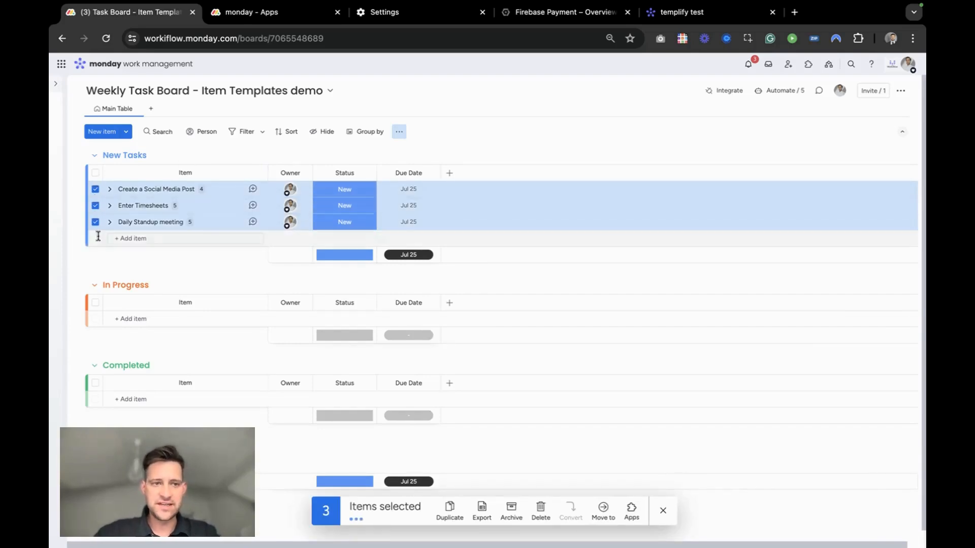
click(630, 510)
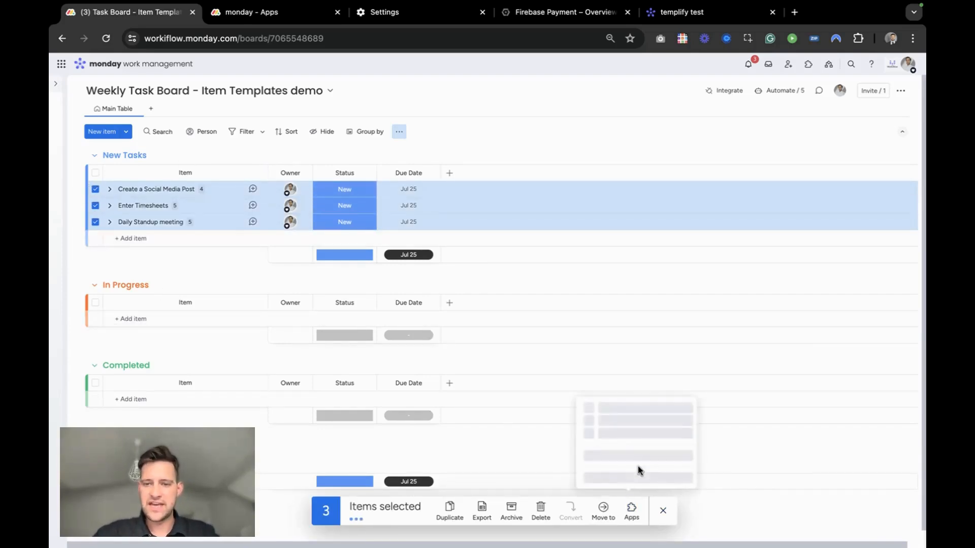
click(649, 410)
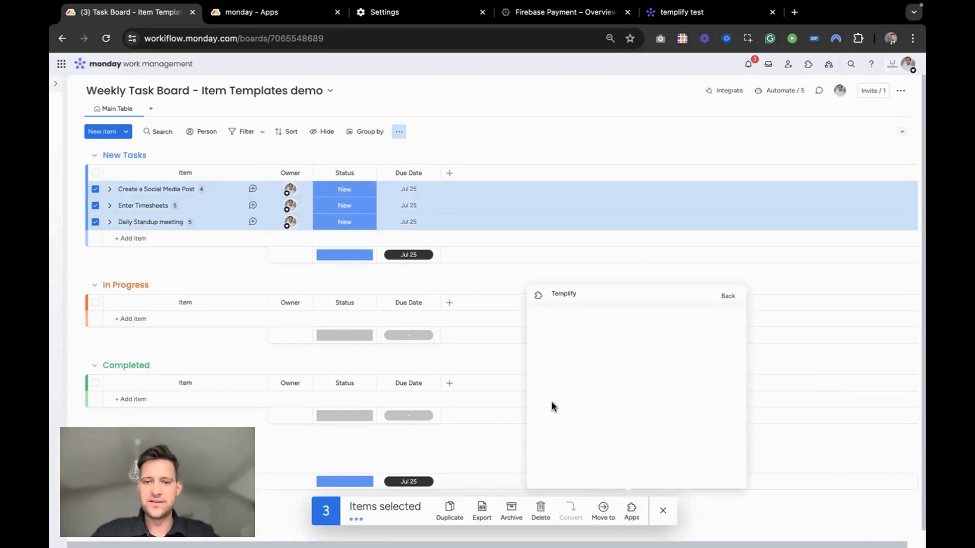
click(584, 357)
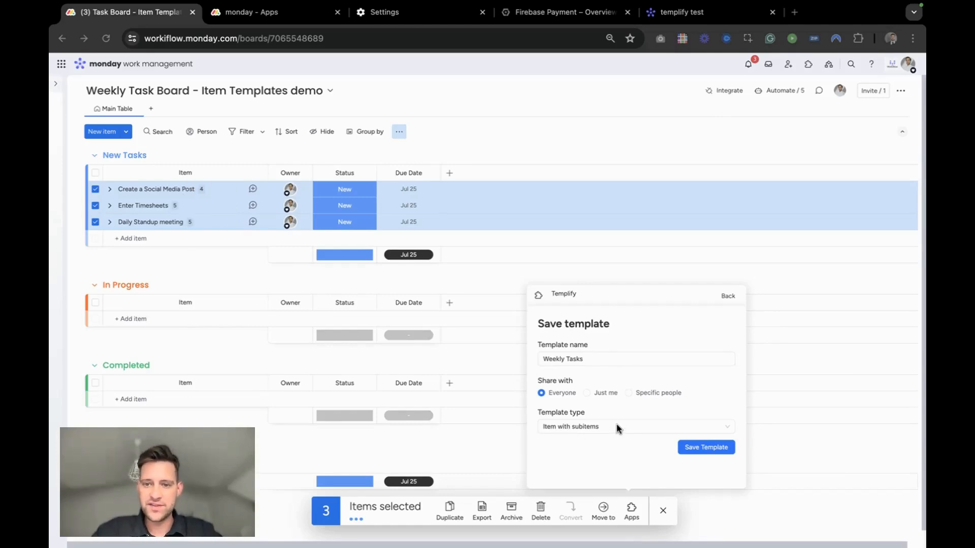
click(702, 447)
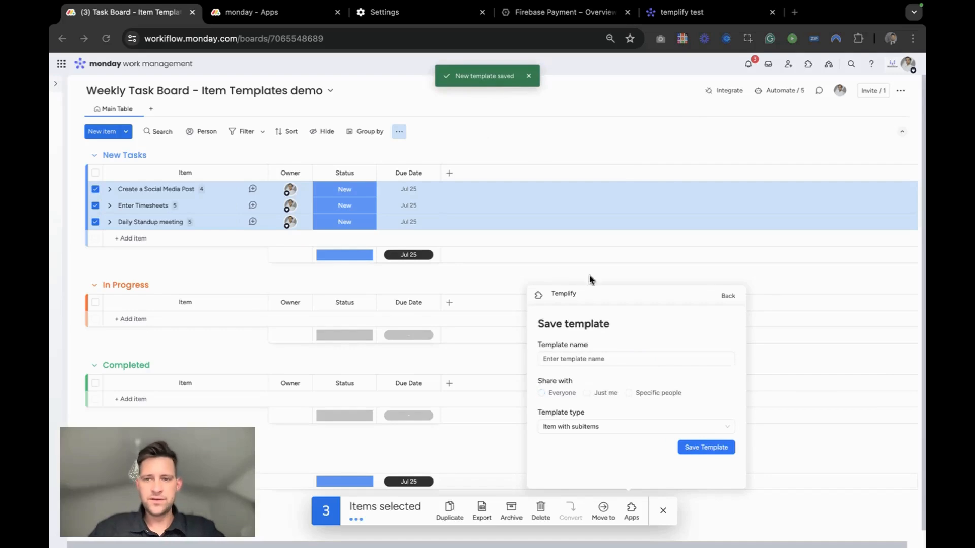
click(730, 296)
click(663, 510)
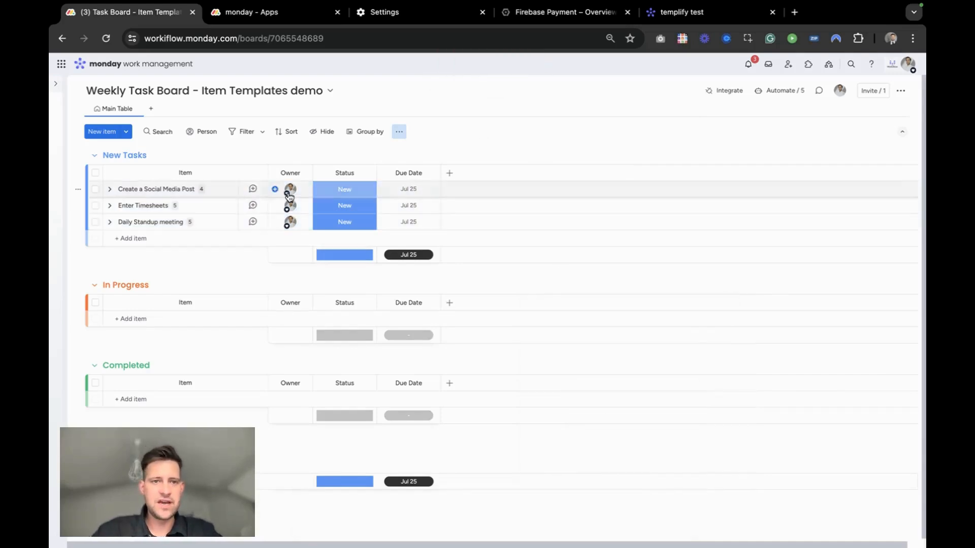
Step: Edit the Weekly Tasks item template so the due date of Create a Social Media Post is 3 days after Creation Date
click(253, 189)
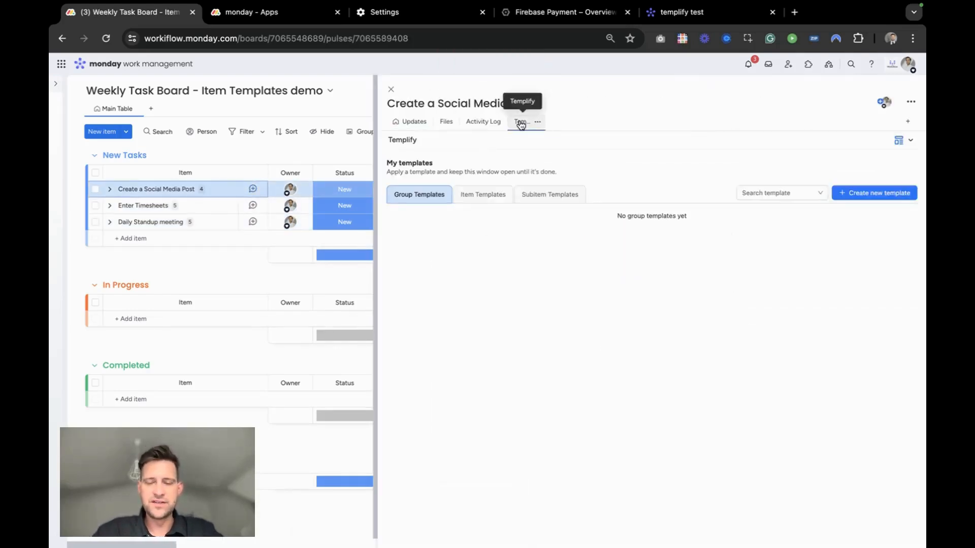
click(481, 204)
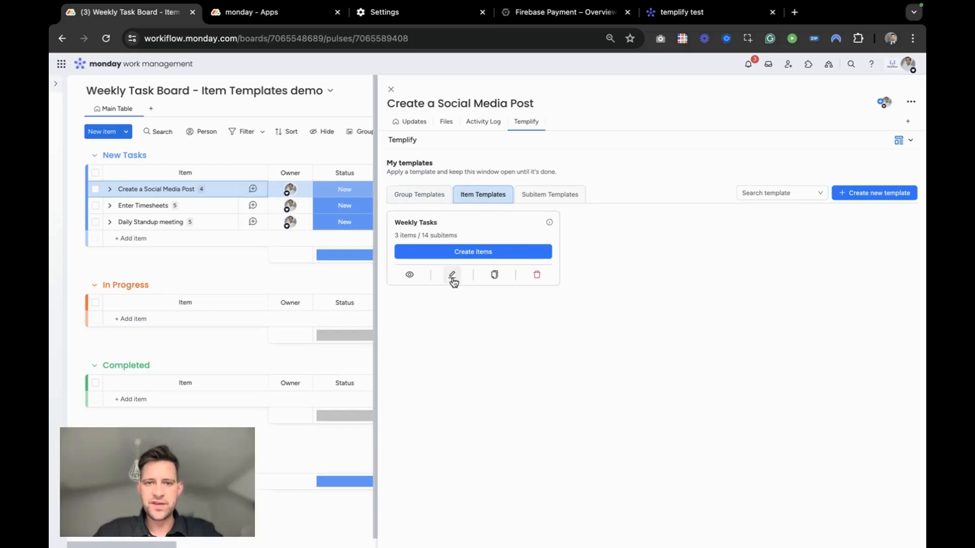
click(452, 276)
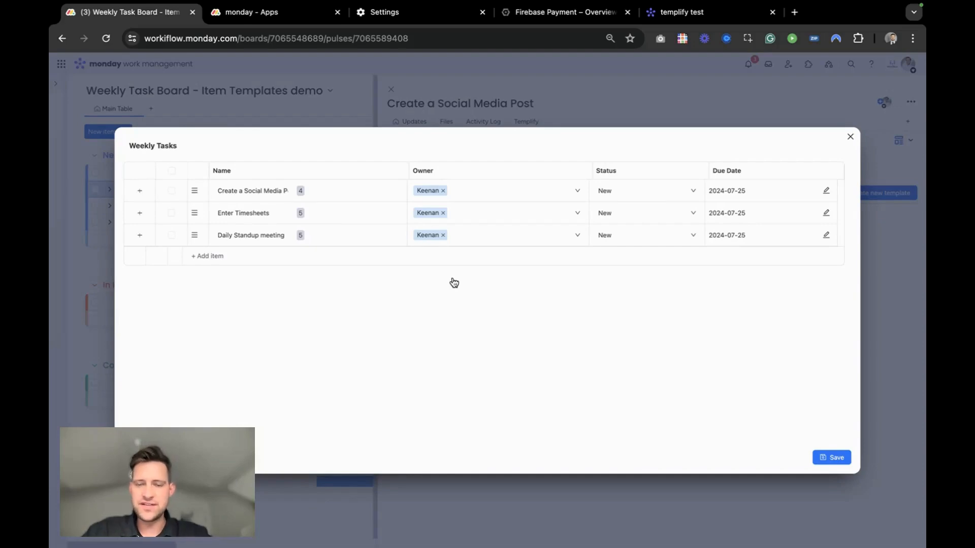
click(825, 193)
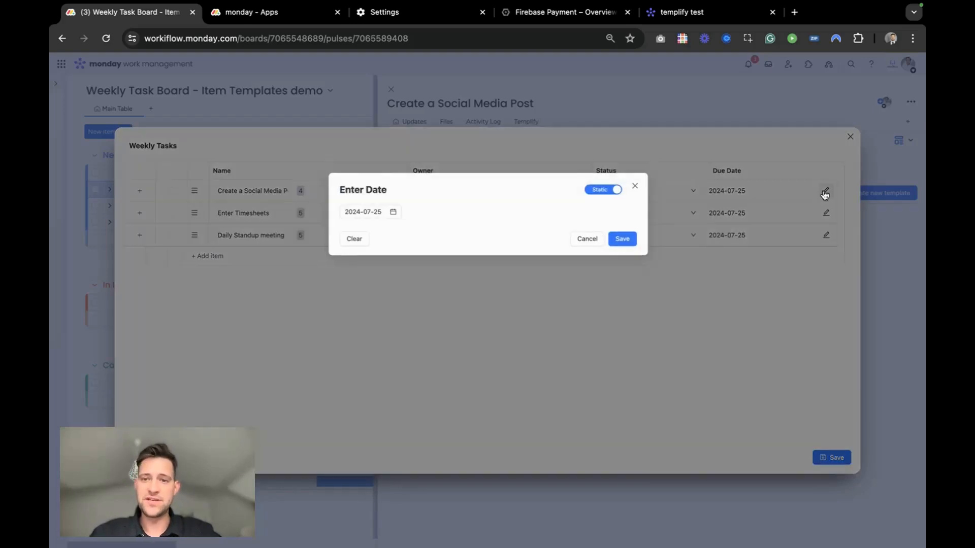
click(600, 192)
click(550, 219)
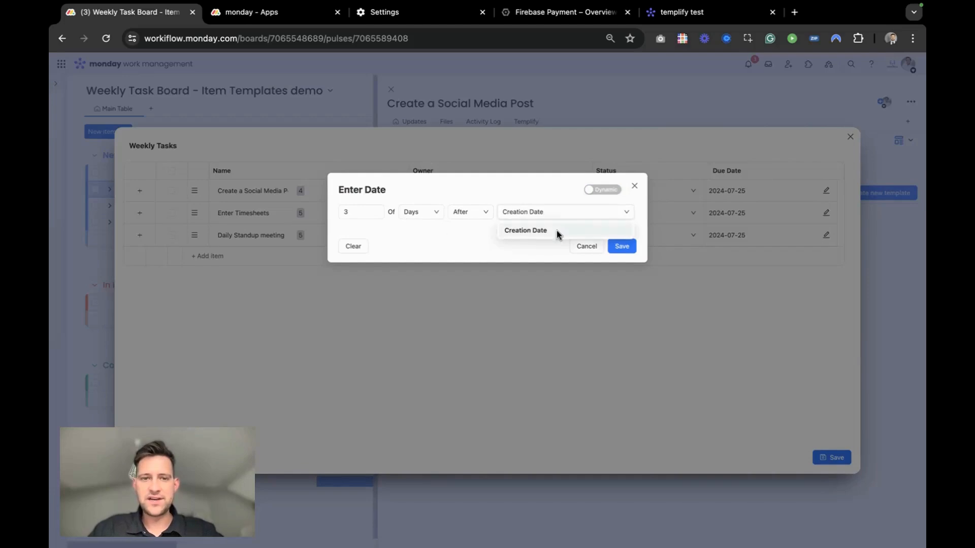
click(556, 231)
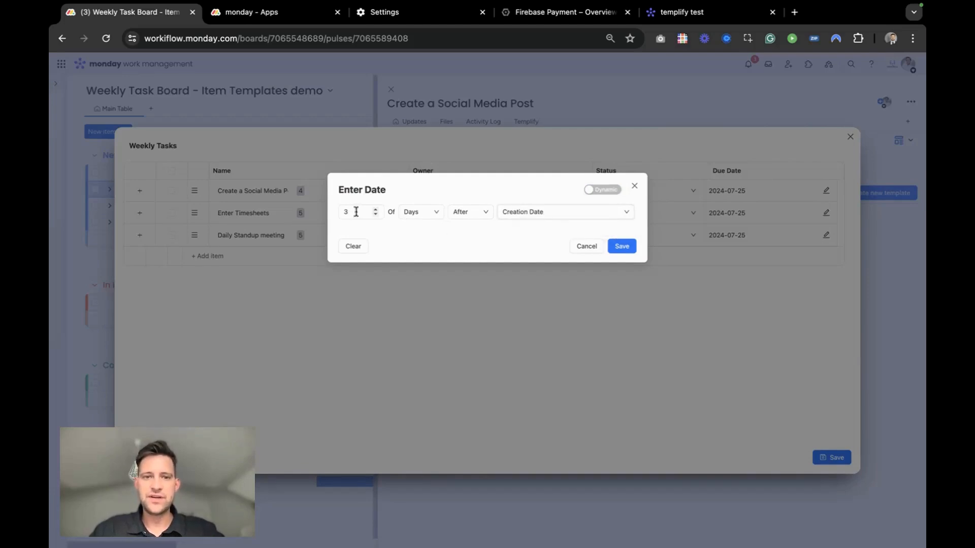
click(621, 247)
Step: Set the template's due dates for Enter Timesheets and Daily Standup meeting to 3 days after Creation Date
click(826, 213)
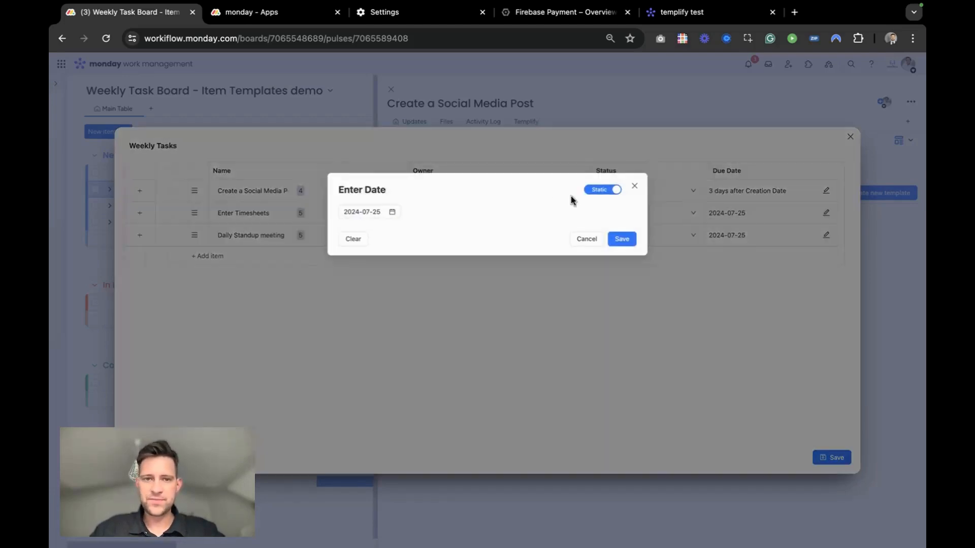
click(600, 190)
click(541, 213)
click(540, 230)
click(622, 247)
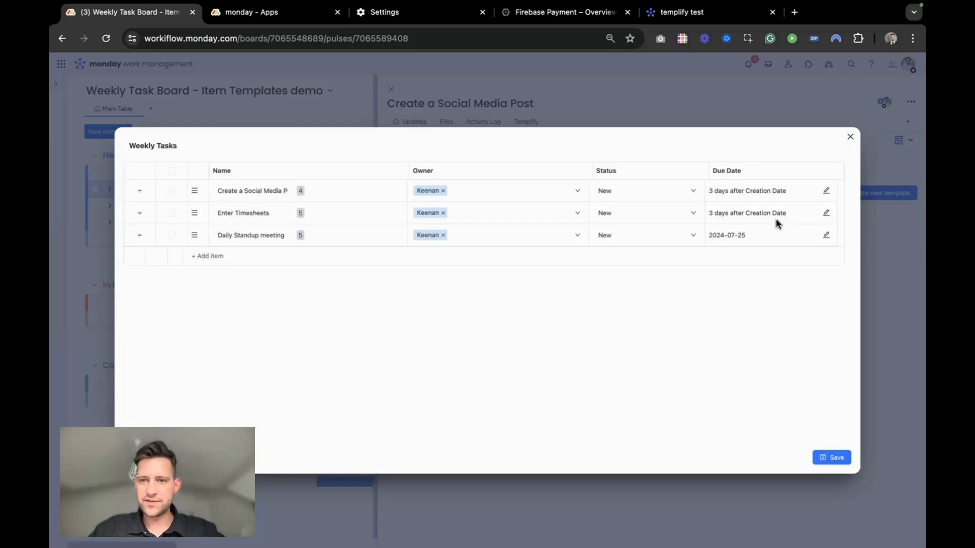
click(826, 235)
click(611, 192)
click(604, 214)
click(605, 229)
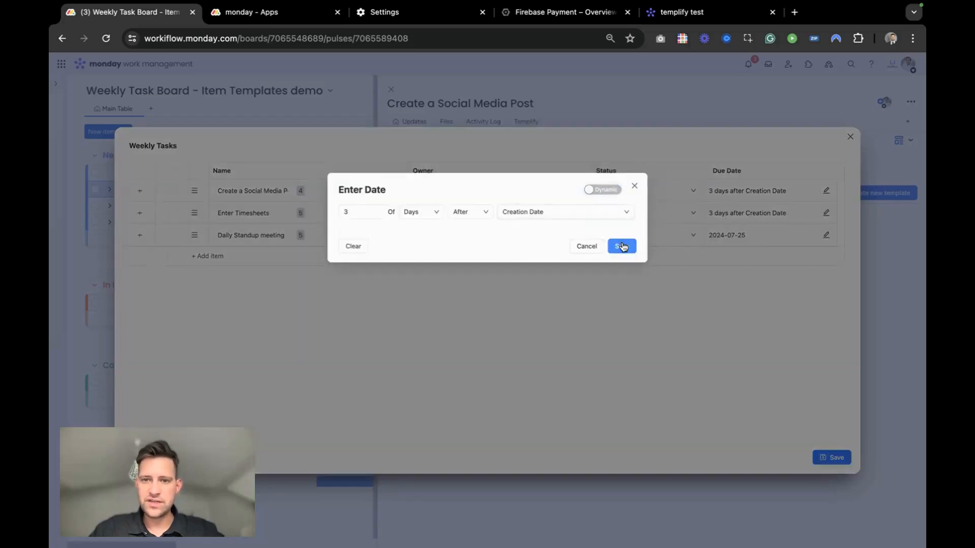
click(621, 245)
Step: Set dynamic dates for Create a Social Media Post's subitems: Choose a topic 1 day before and Post on Linkedin 0 days after Creation Date
click(140, 195)
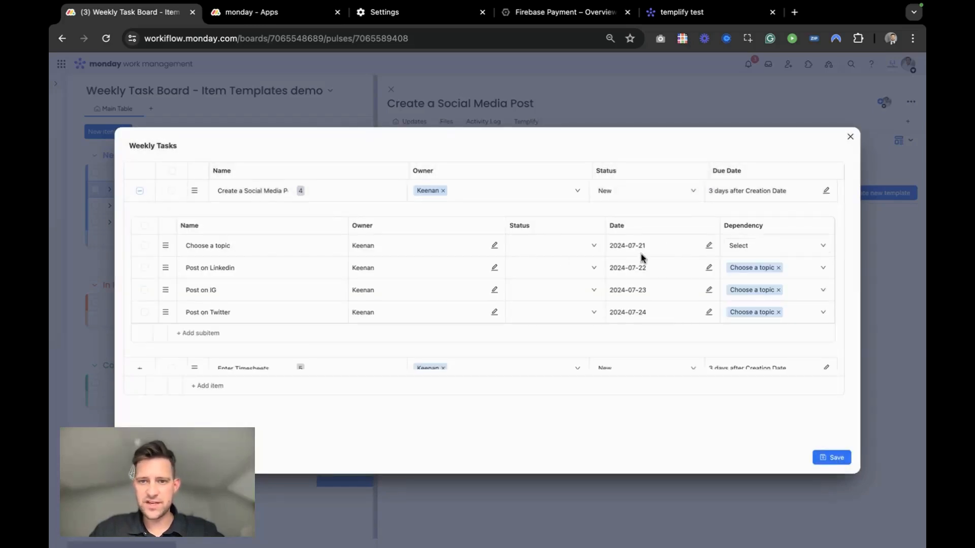
click(708, 245)
click(602, 190)
click(609, 214)
click(528, 227)
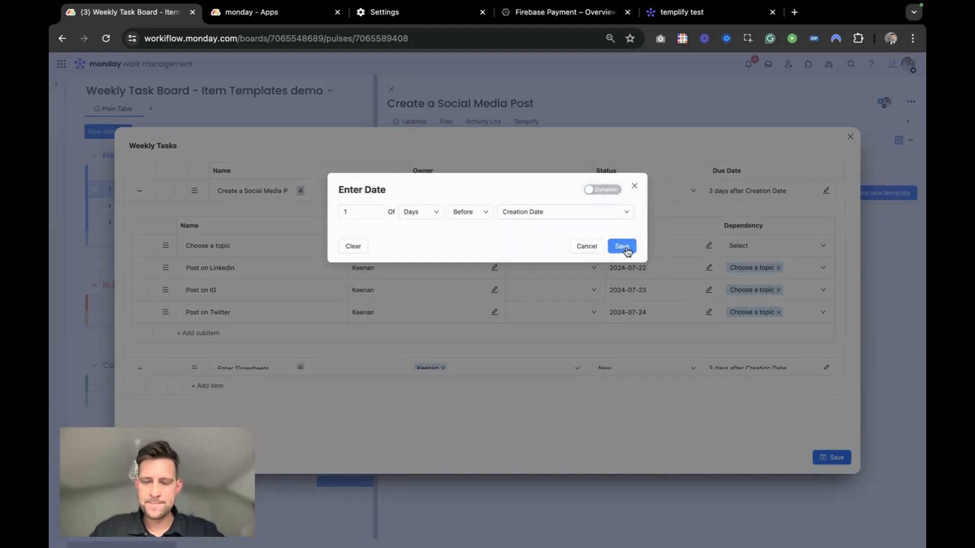
click(622, 246)
click(709, 267)
click(602, 190)
click(572, 211)
click(625, 229)
click(622, 247)
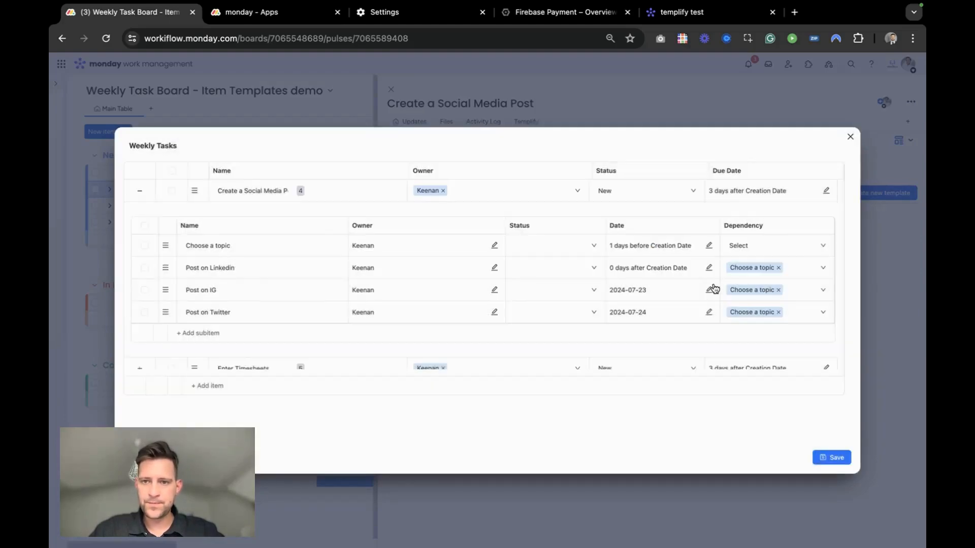
Step: Set the Post on IG date to 1 day after Creation Date and the Post on Twitter date to 2 days after it
click(709, 290)
click(599, 190)
click(584, 211)
click(562, 227)
click(637, 251)
click(709, 312)
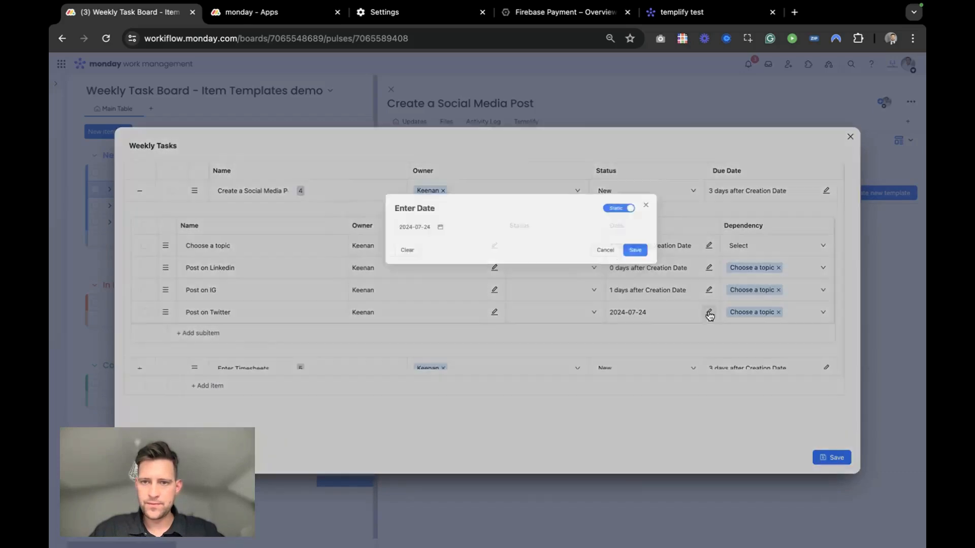
click(618, 208)
click(562, 211)
click(543, 227)
click(622, 248)
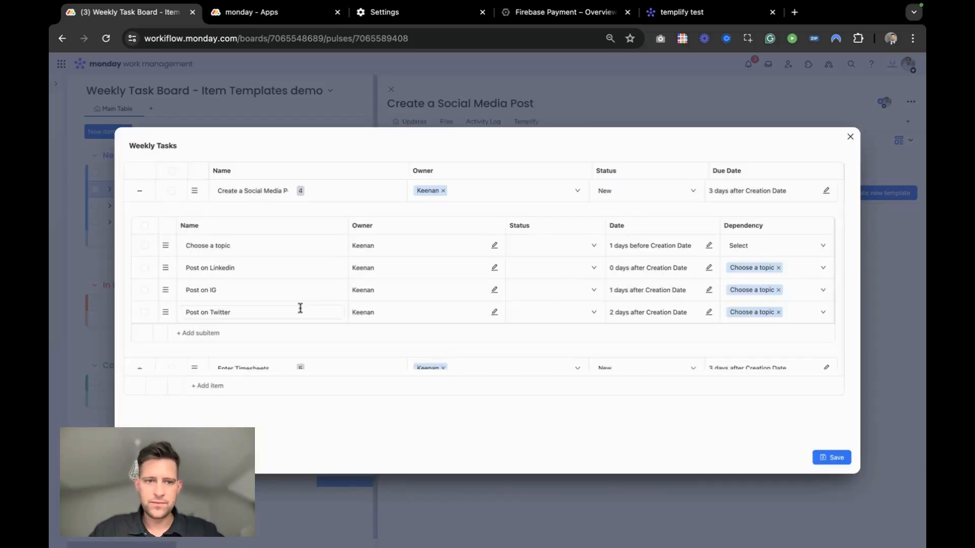
Step: Set the Monday subitem of Enter Timesheets to 1 day before Creation Date and save the Weekly Tasks template
scroll(300, 308, down, 1)
click(139, 335)
scroll(672, 291, down, 3)
click(706, 305)
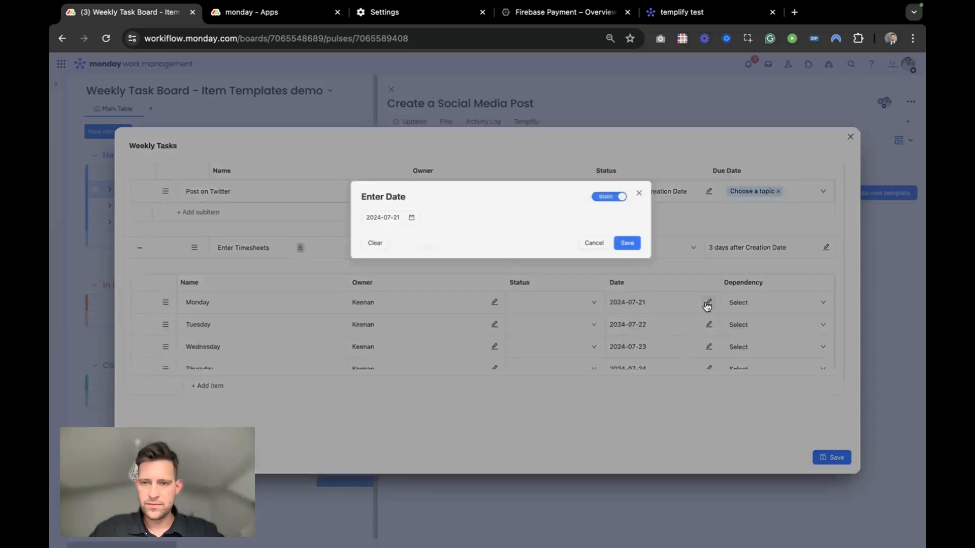
click(609, 196)
click(559, 211)
click(553, 229)
click(627, 243)
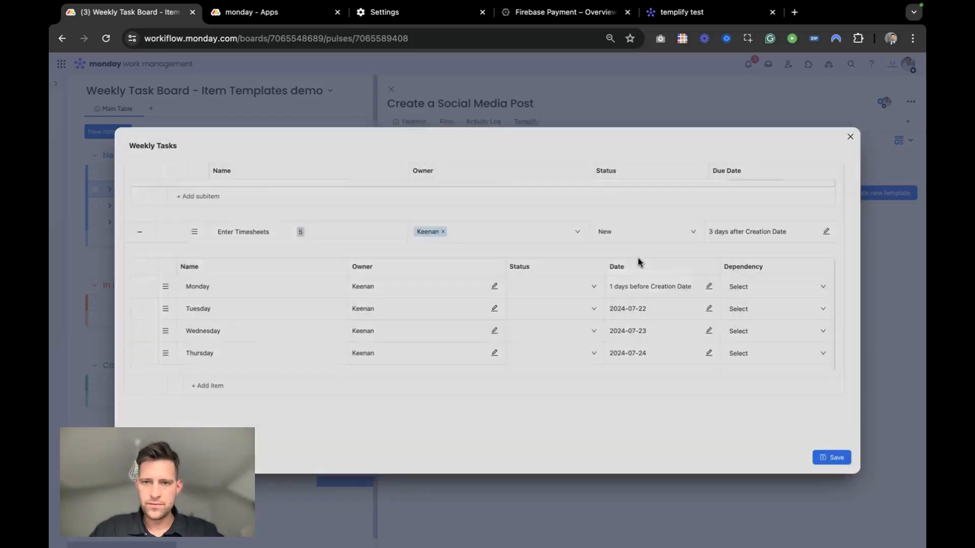
click(141, 195)
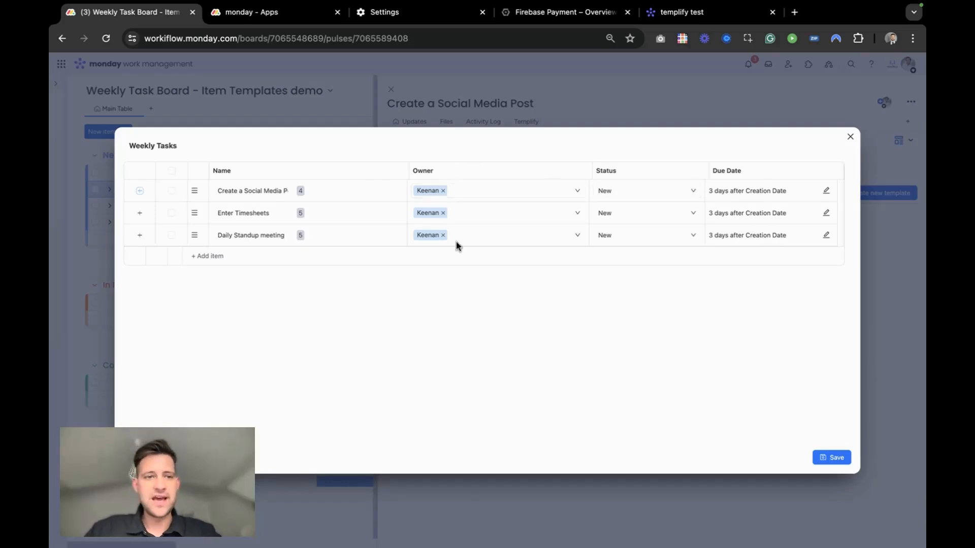
click(820, 457)
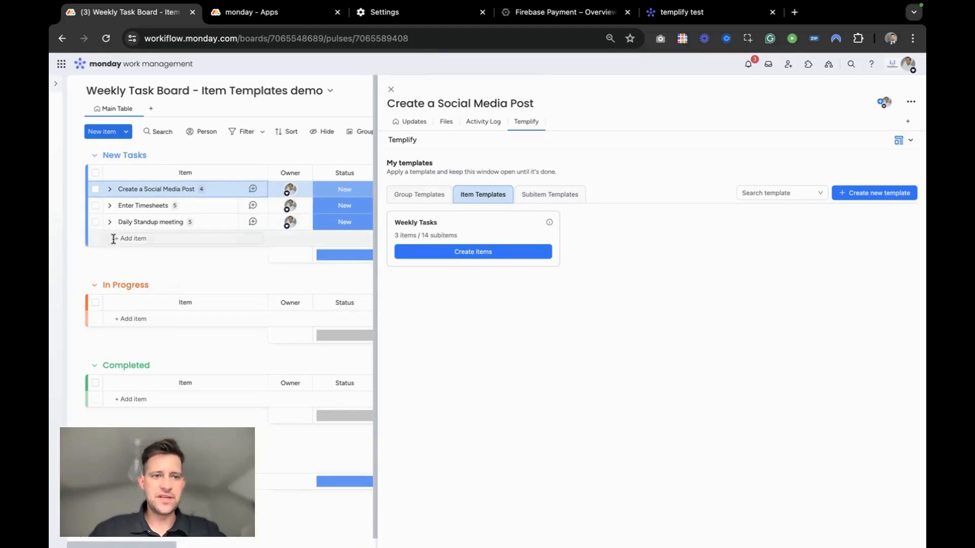
Step: Move Daily Standup meeting, Enter Timesheets and Create a Social Media Post from New Tasks to the In Progress group
drag(140, 222, 142, 305)
drag(141, 205, 139, 287)
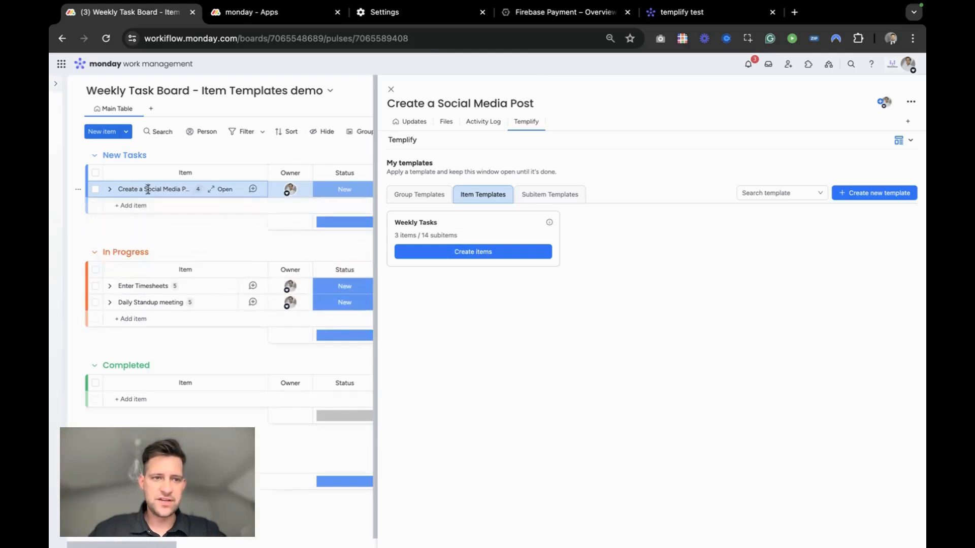
drag(153, 189, 149, 262)
Step: Add an item named 1 to New Tasks and create items from the Weekly Tasks item template in its Templify view
click(179, 190)
text(1)
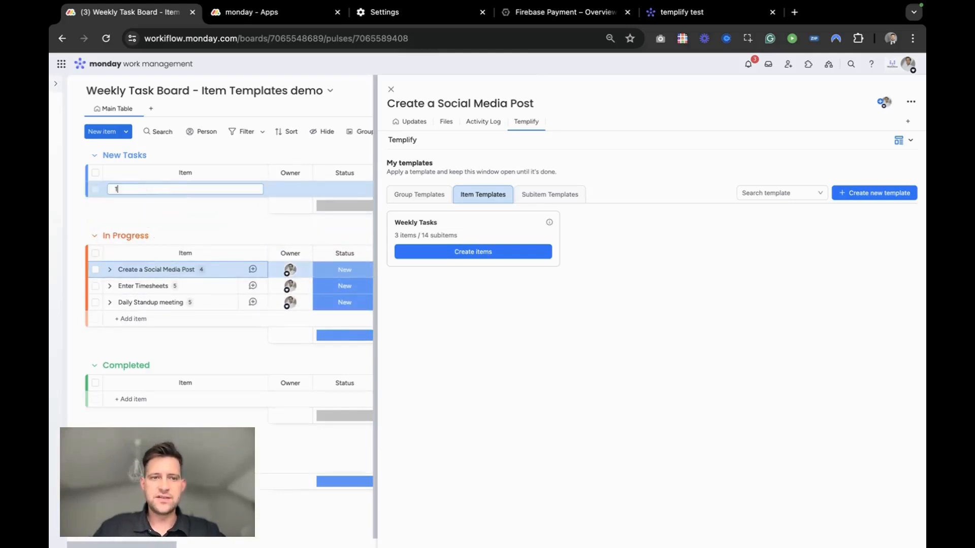
key(Return)
click(390, 90)
click(252, 189)
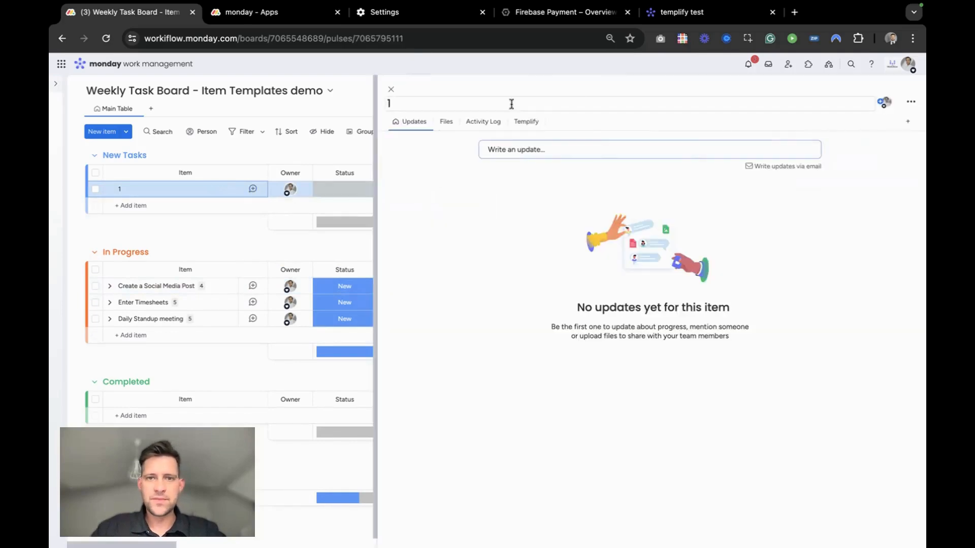
click(529, 122)
click(502, 198)
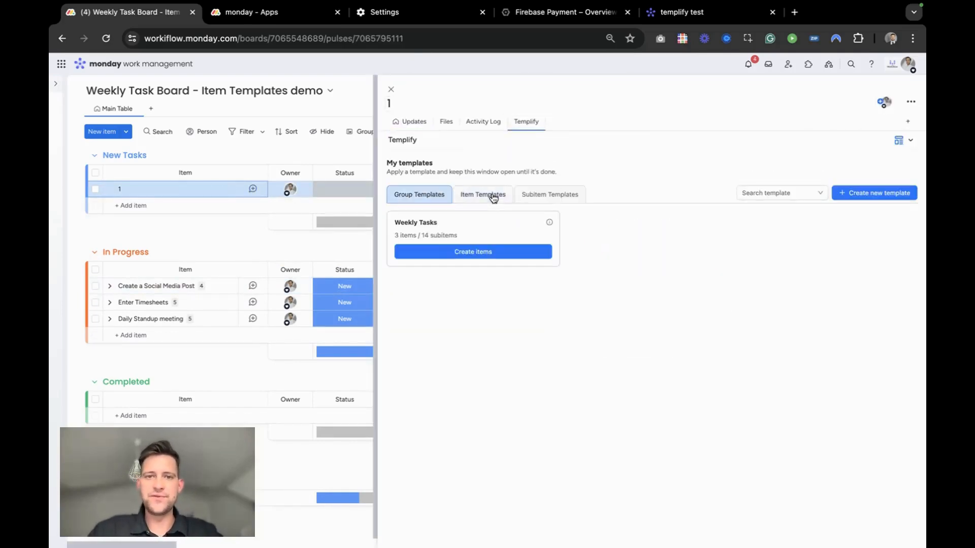
click(485, 252)
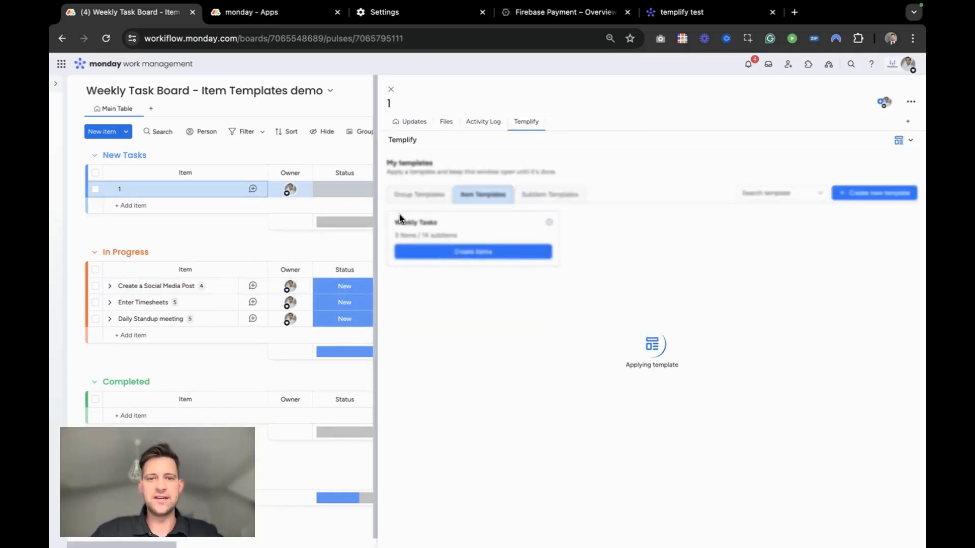
Step: Check the subitem dates of the newly created Create a Social Media Post and Enter Timesheets items, and close item 1's details
drag(376, 201, 503, 195)
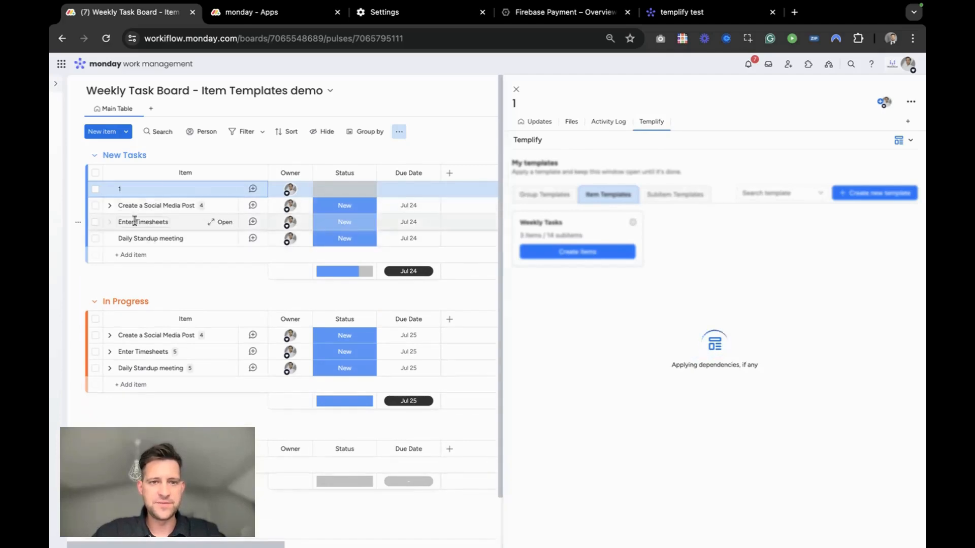
click(109, 206)
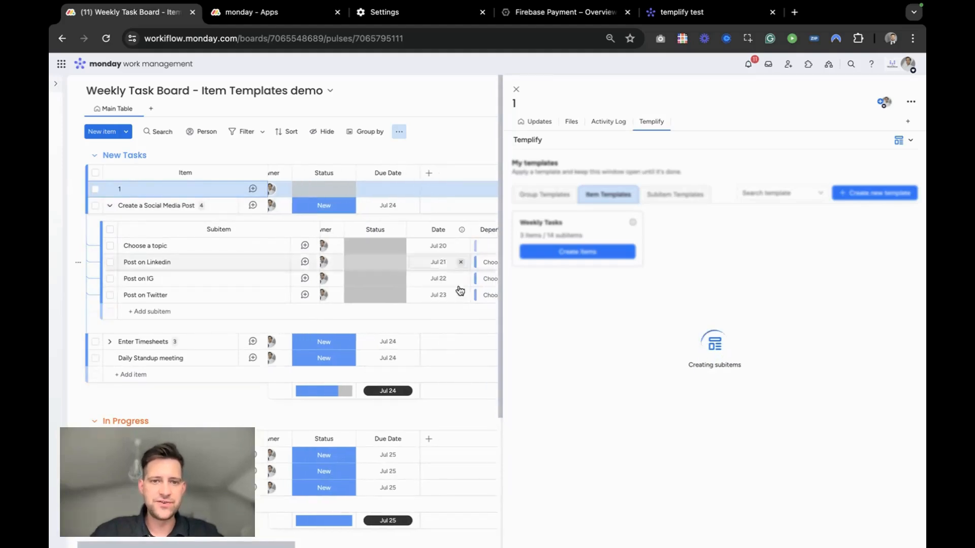
click(109, 205)
click(108, 222)
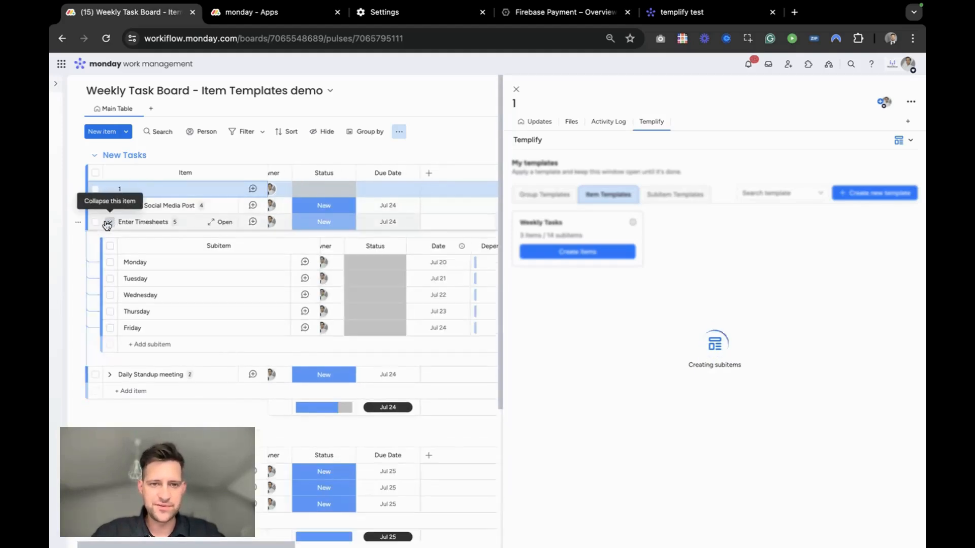
click(107, 223)
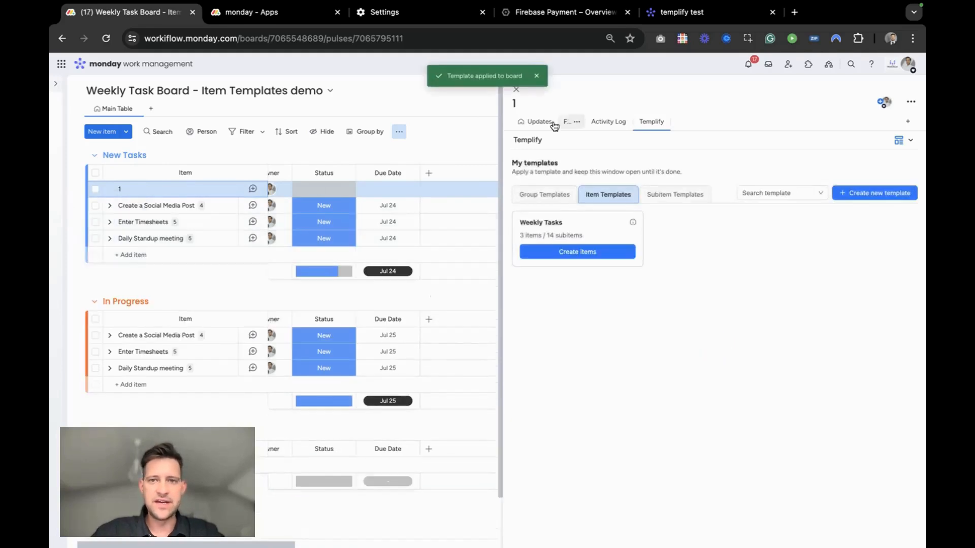
click(518, 88)
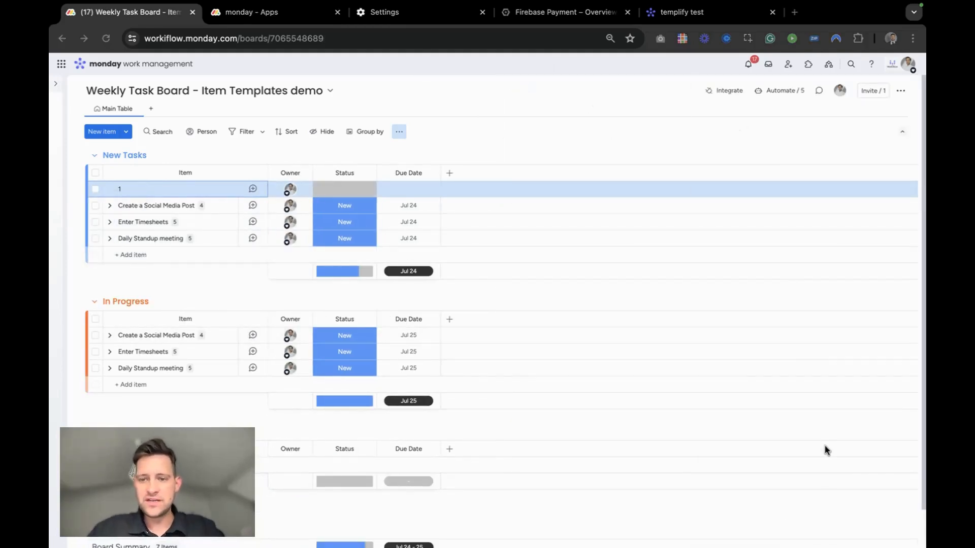
Step: Search the board's automation integrations for "templ" and open the Templify integration recipes
click(781, 90)
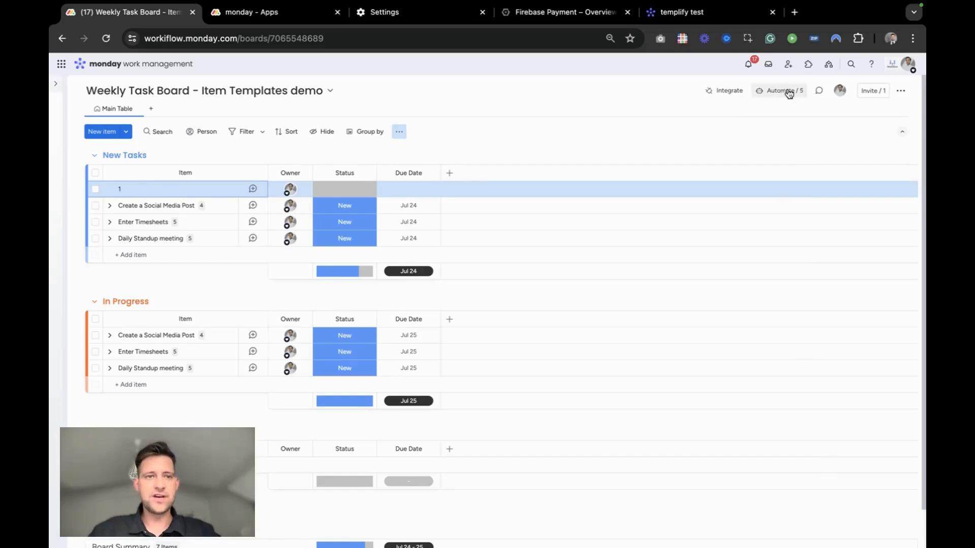
click(385, 83)
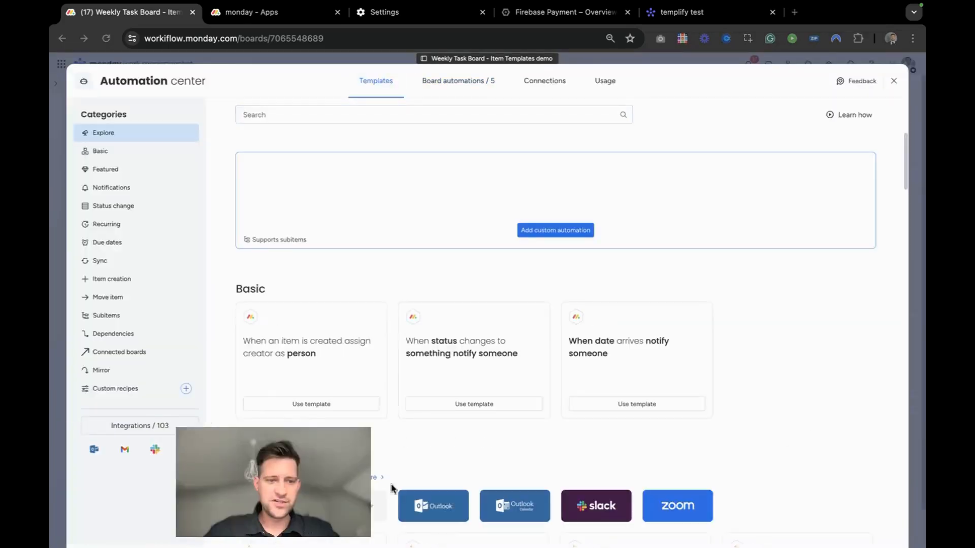
click(151, 428)
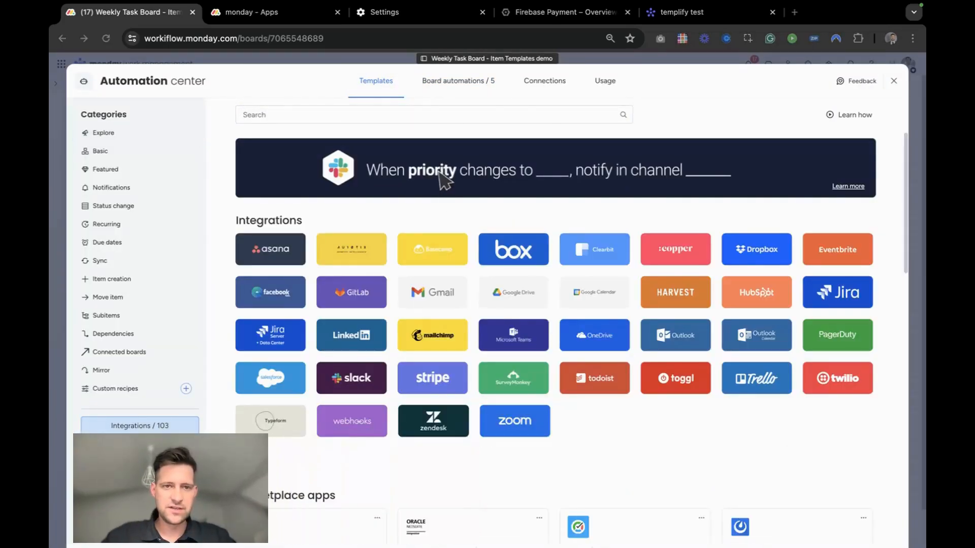
text(templ)
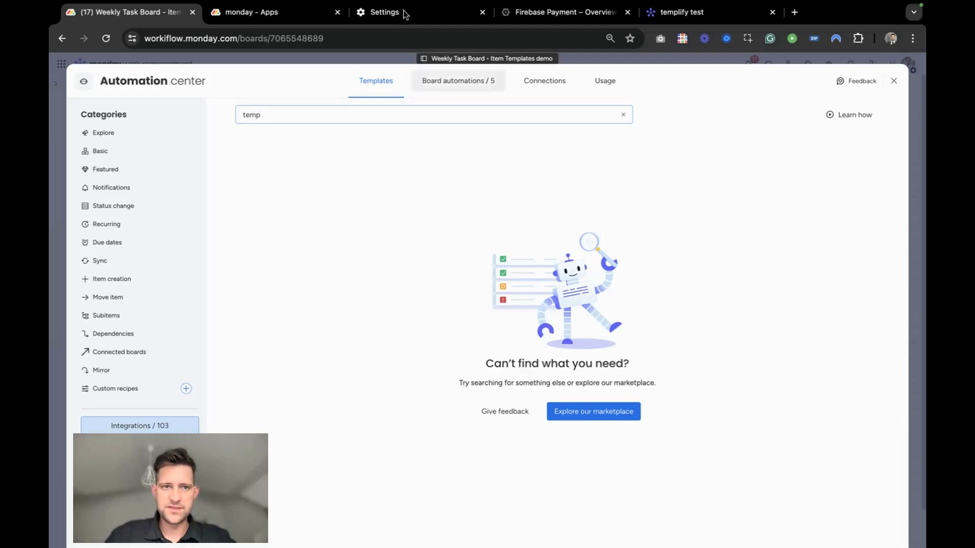
key(BackSpace)
text(pl)
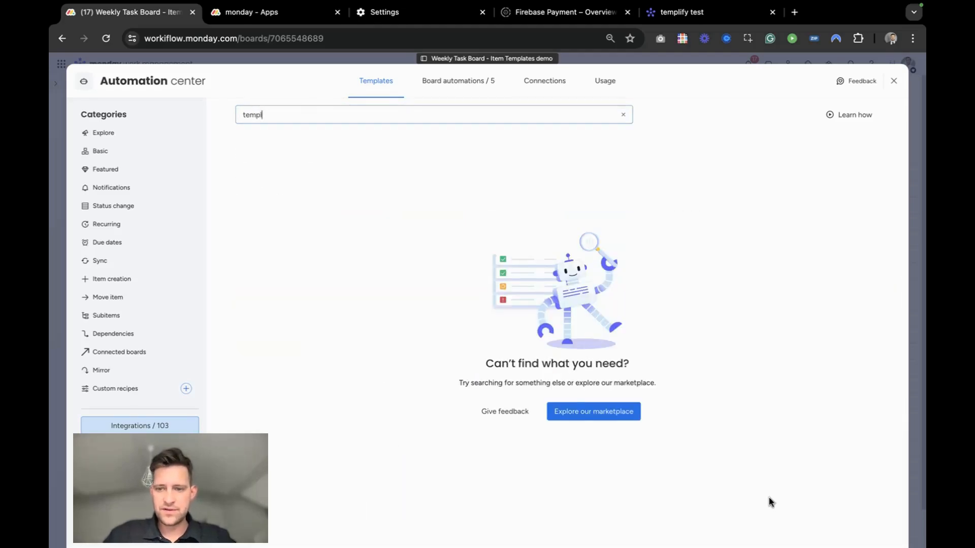
click(812, 241)
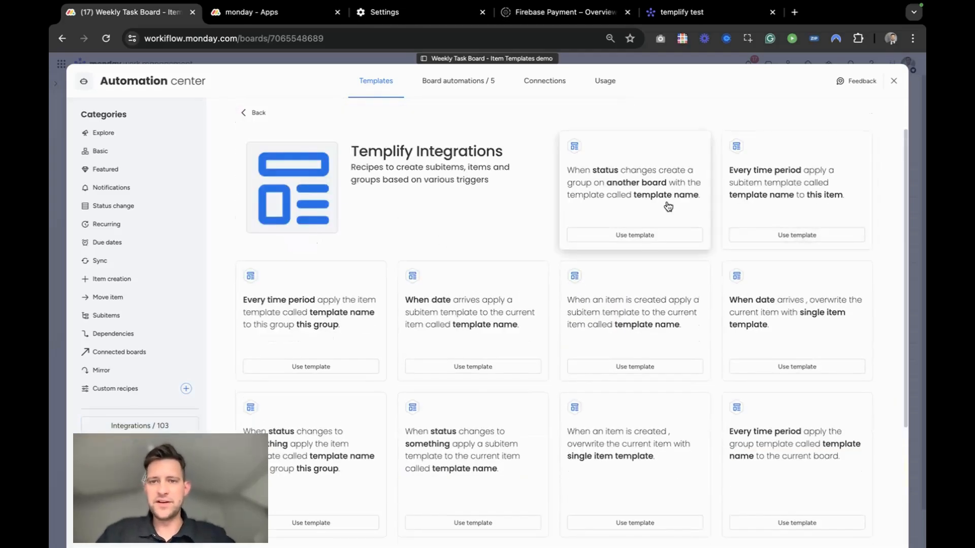
Step: Use the Templify recipe that applies an item template to a group every time period, and authorize Templify
scroll(625, 283, down, 3)
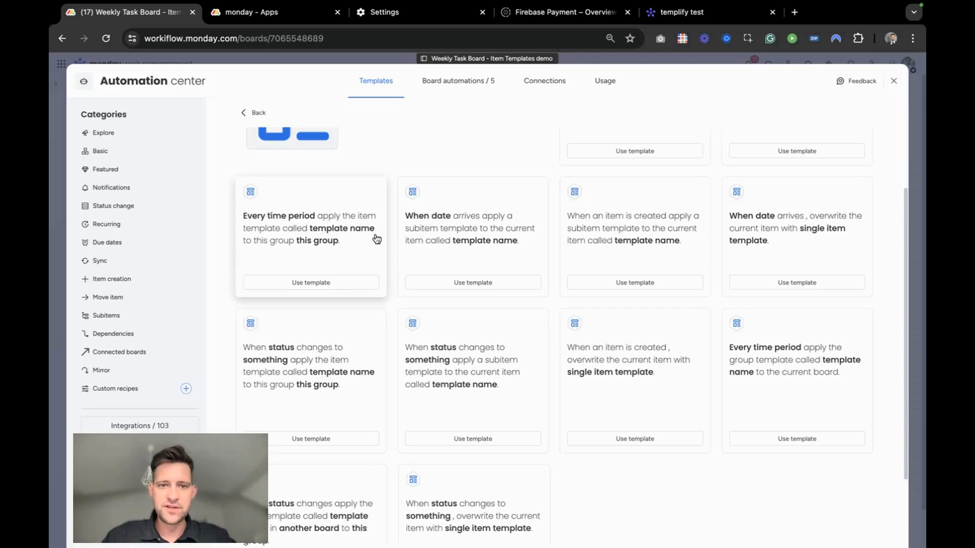
click(343, 282)
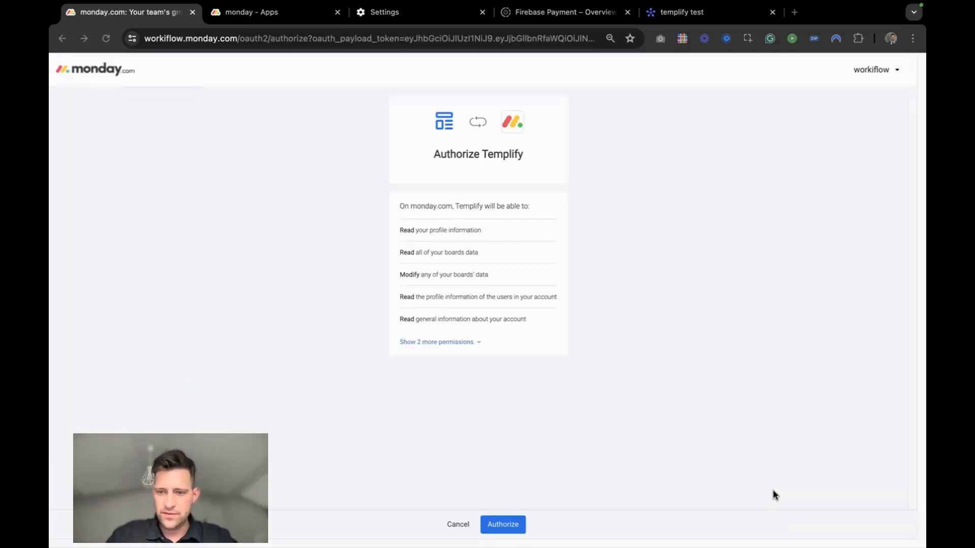
click(506, 527)
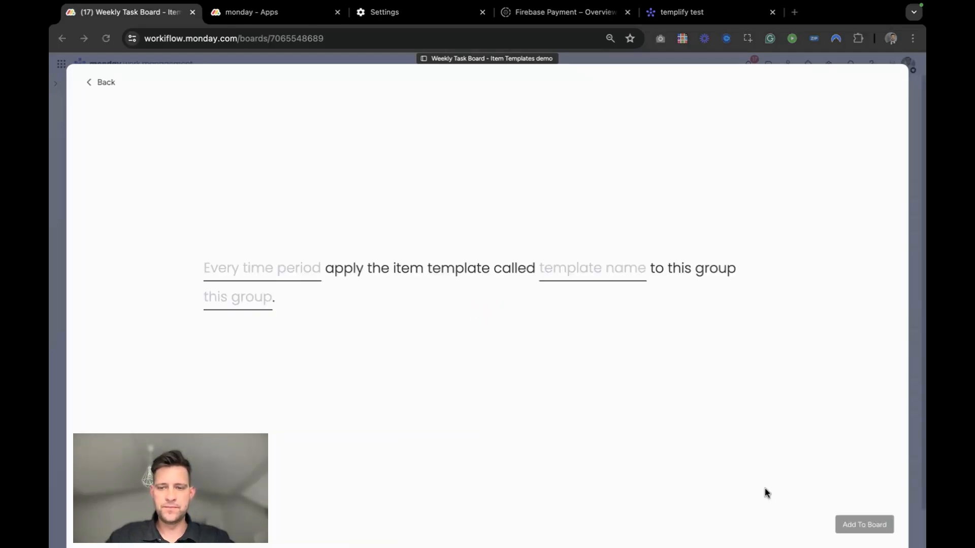
Step: Set the recipe's time period to every week on Sunday at 8:30 AM
click(261, 269)
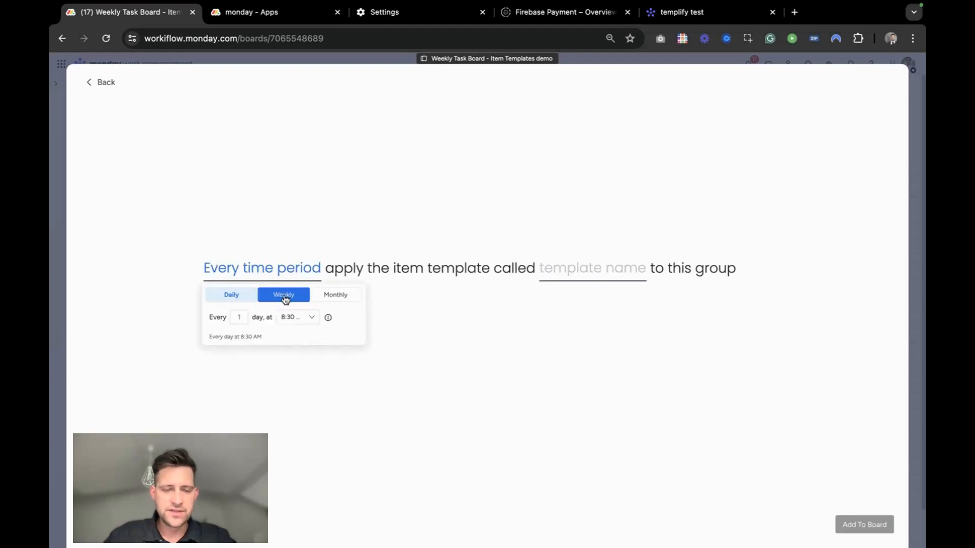
click(285, 297)
click(345, 316)
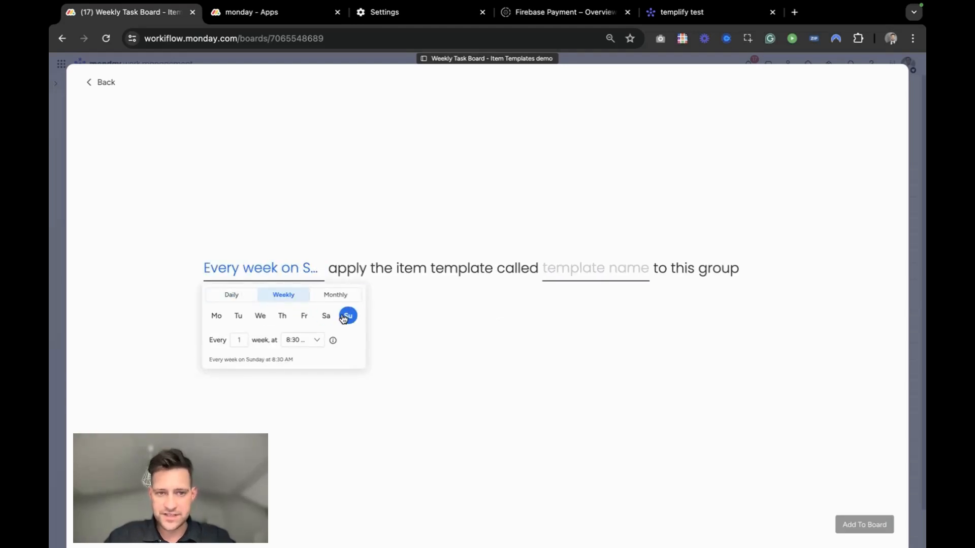
click(481, 304)
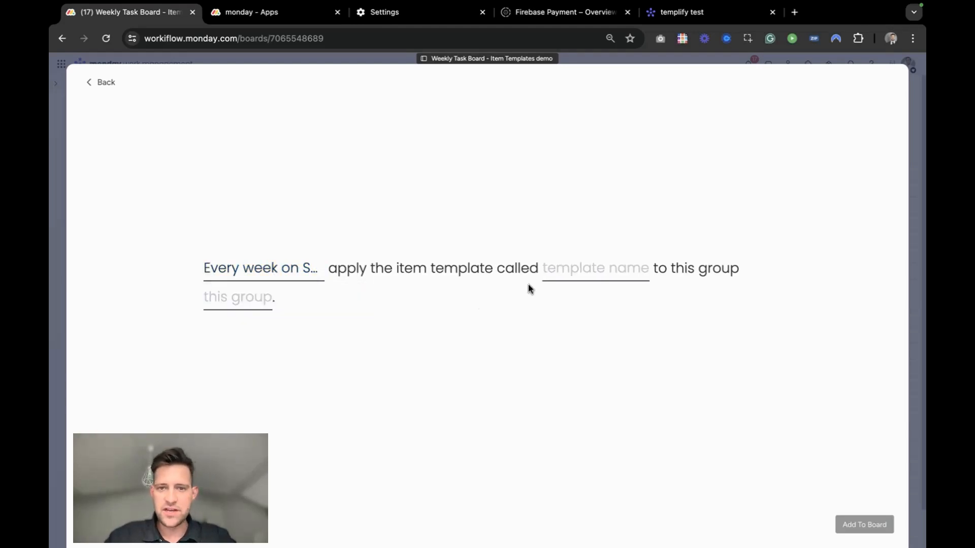
Step: Choose the Weekly Tasks template and the New Tasks group, add the automation to the board and close the Automation center
click(575, 274)
click(573, 315)
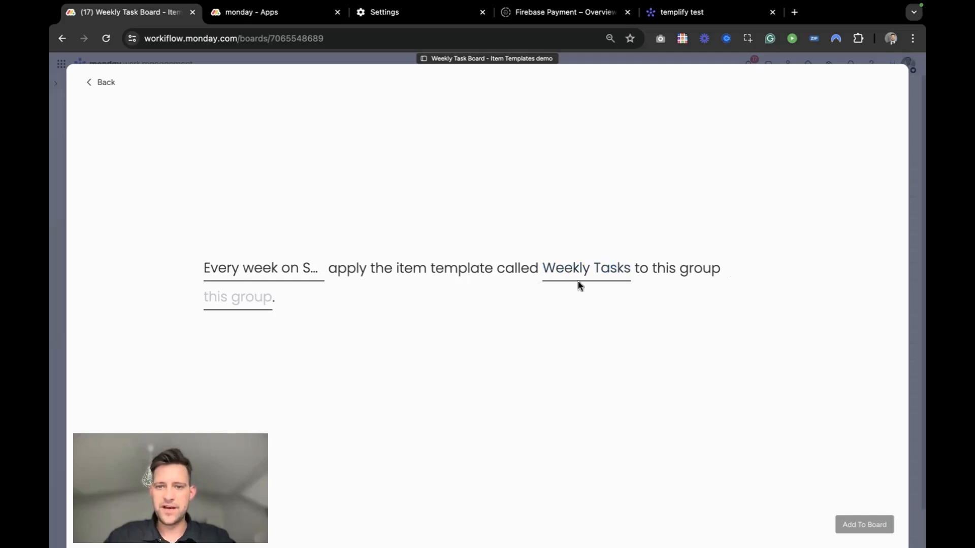
click(226, 308)
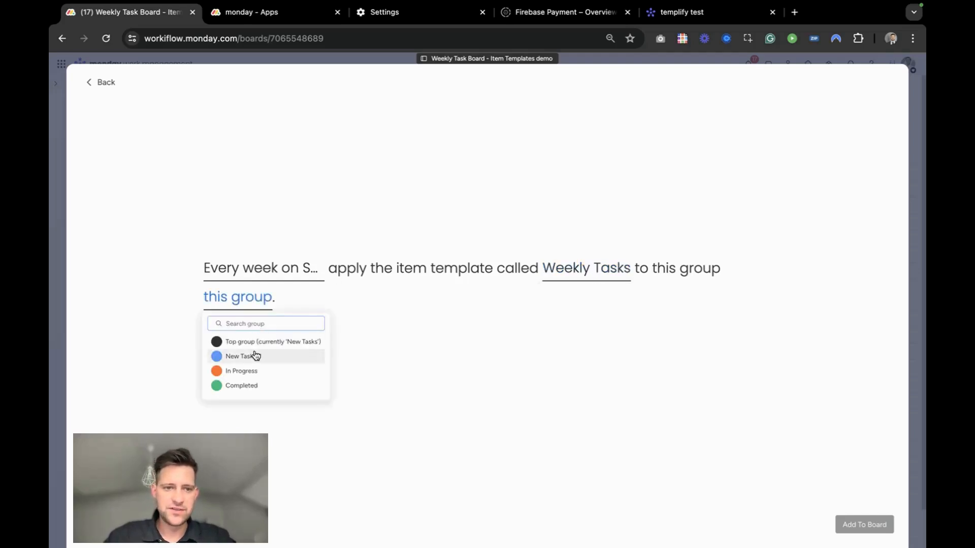
click(253, 356)
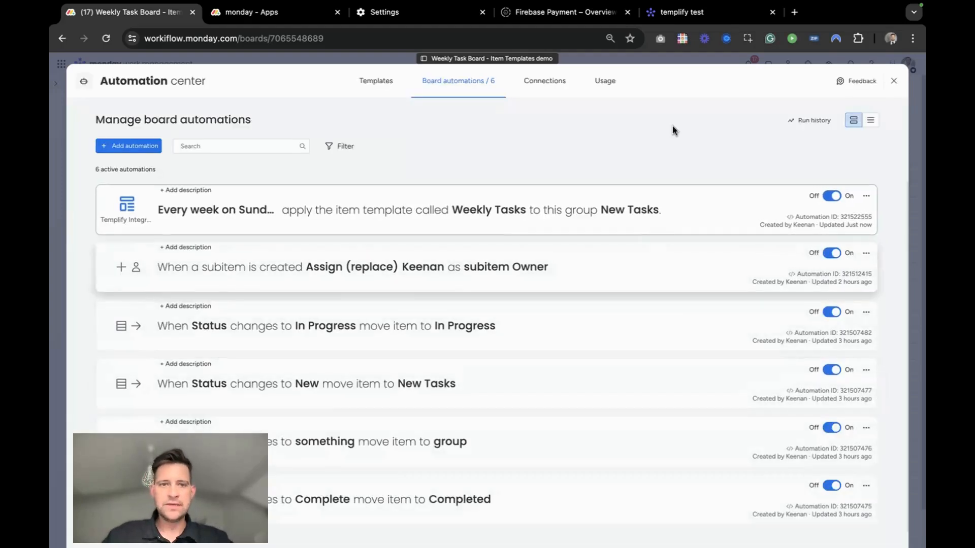
click(893, 80)
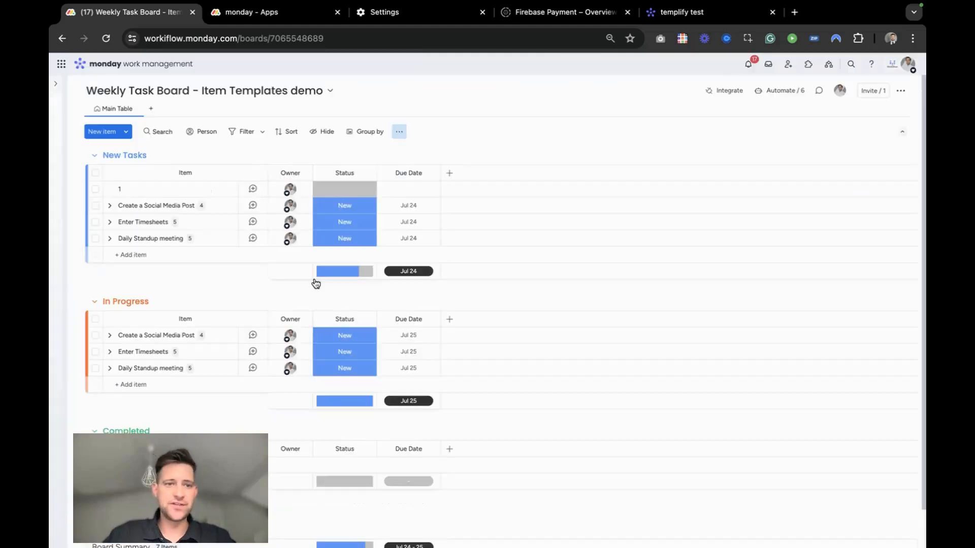
Step: Delete item 1 from the New Tasks group
click(95, 190)
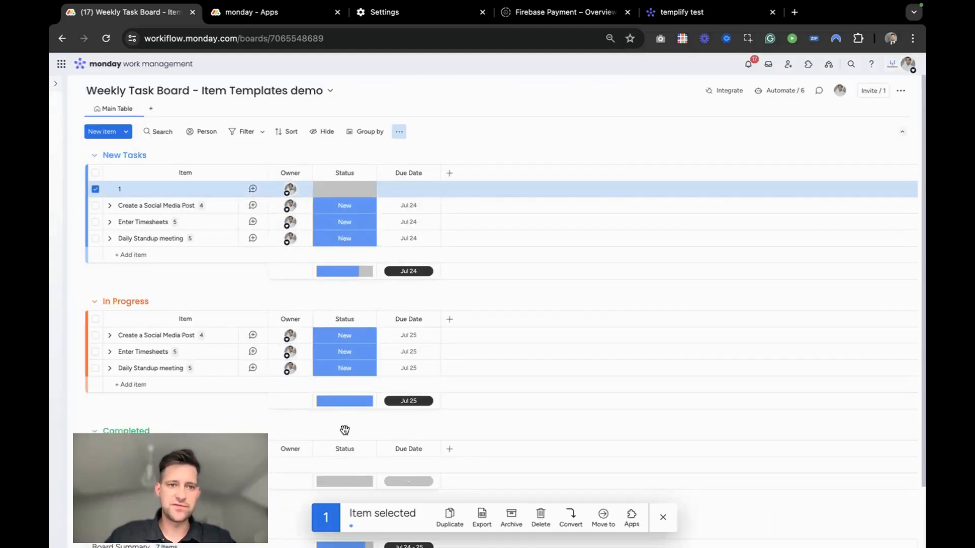
click(541, 517)
click(578, 319)
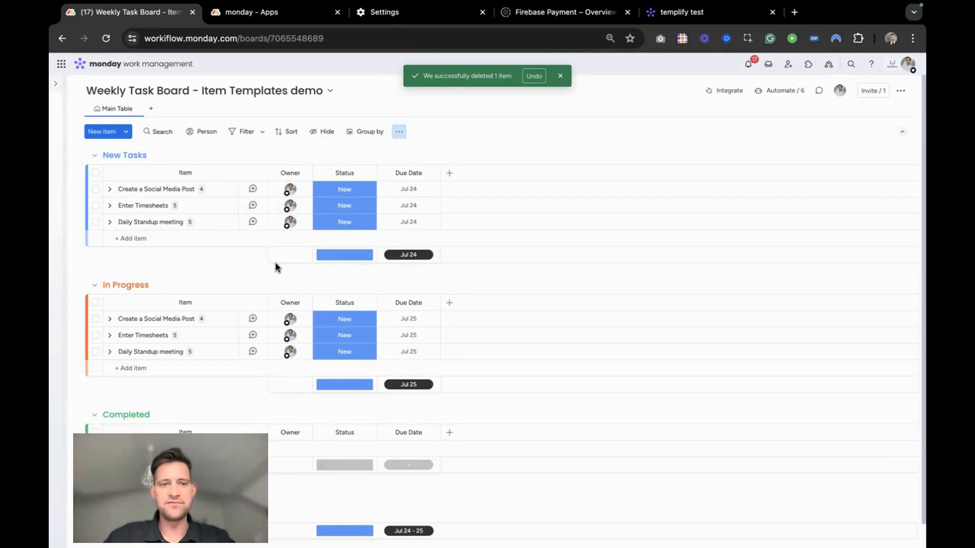
Step: Mark Create a Social Media Post and Enter Timesheets in New Tasks as Complete, and open Daily Standup meeting's status choices
click(344, 190)
click(345, 254)
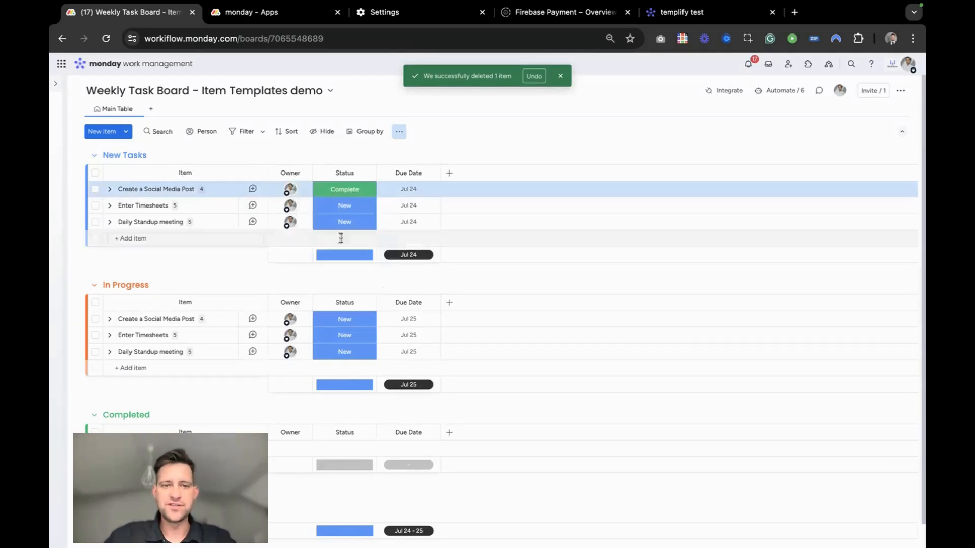
click(344, 205)
click(348, 271)
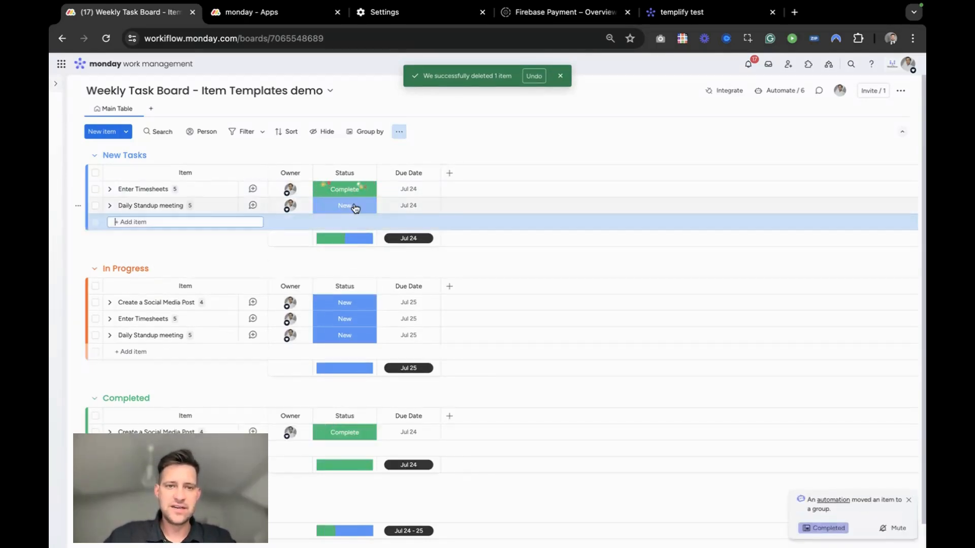
click(344, 205)
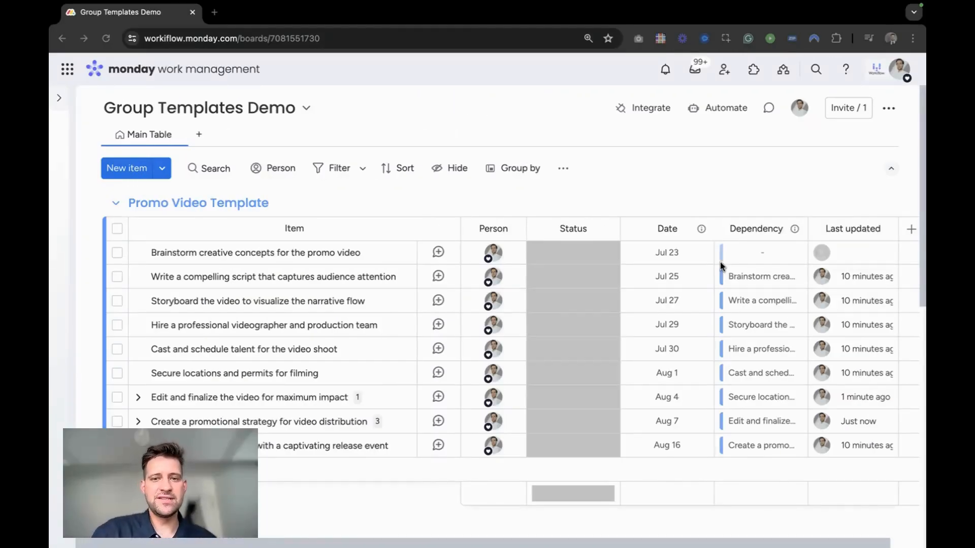
Step: Look through the Promo Video Template and Webinar Template groups on the Group Templates Demo board
scroll(459, 341, down, 2)
scroll(245, 243, up, 2)
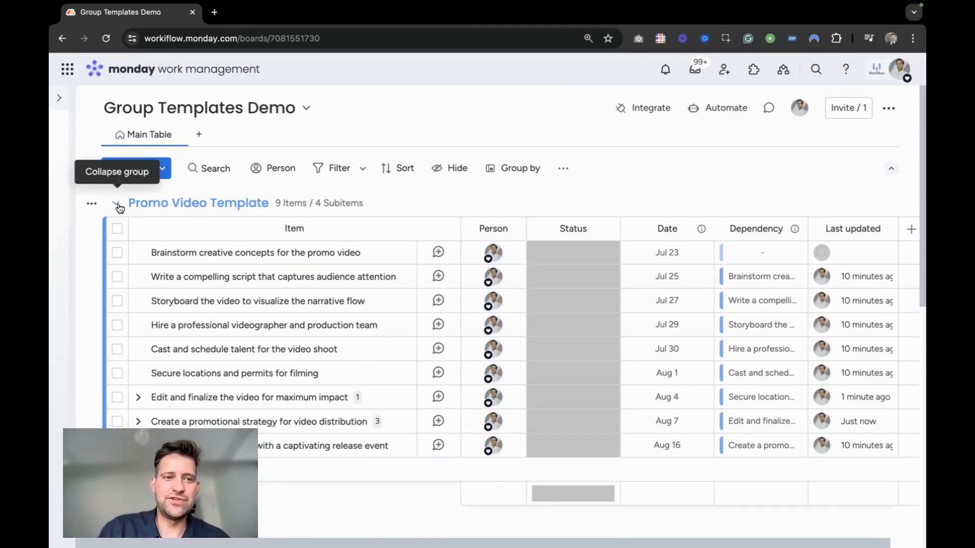
scroll(151, 246, down, 1)
scroll(198, 212, down, 6)
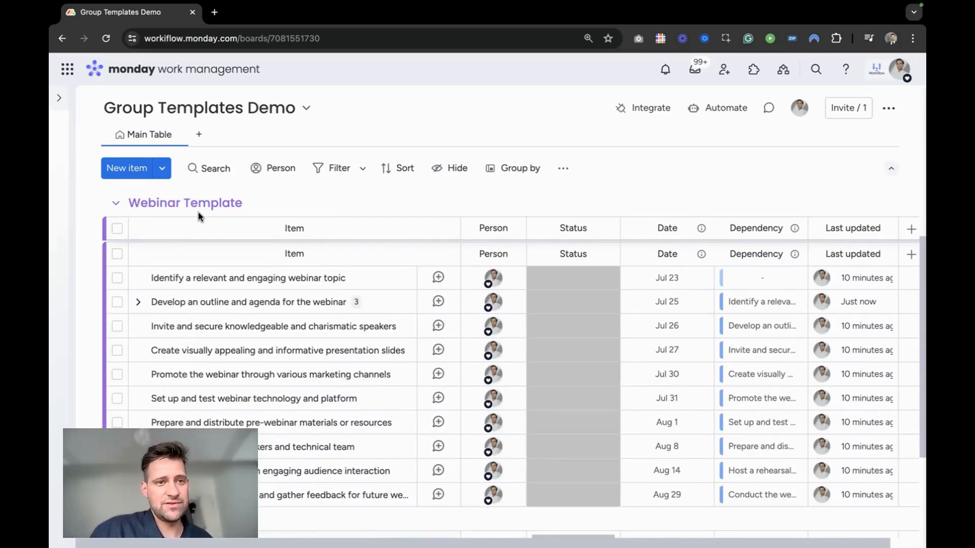
scroll(198, 213, down, 3)
scroll(198, 212, up, 10)
Step: Move the Group Templates Demo board above Client 1 in the workspace's board list
click(58, 97)
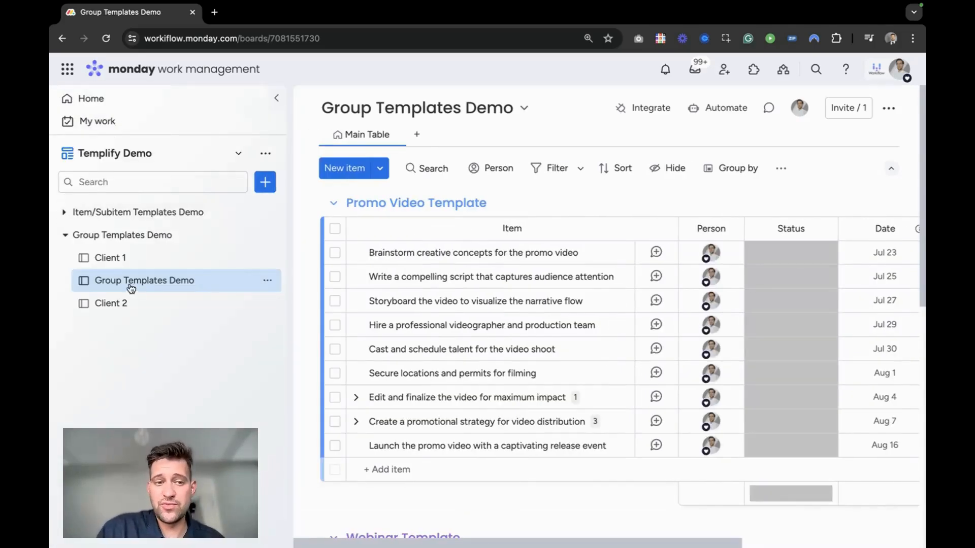
drag(126, 279, 130, 257)
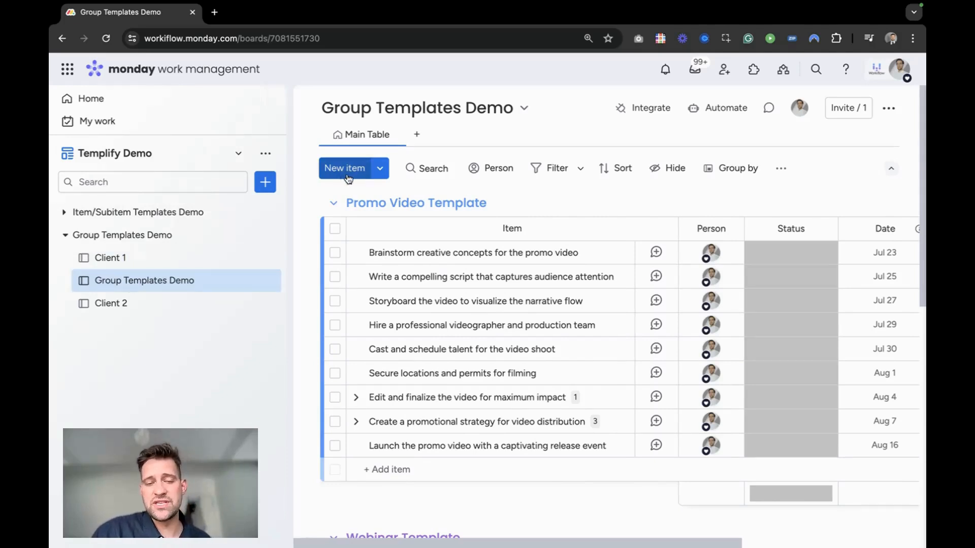
drag(137, 283, 141, 260)
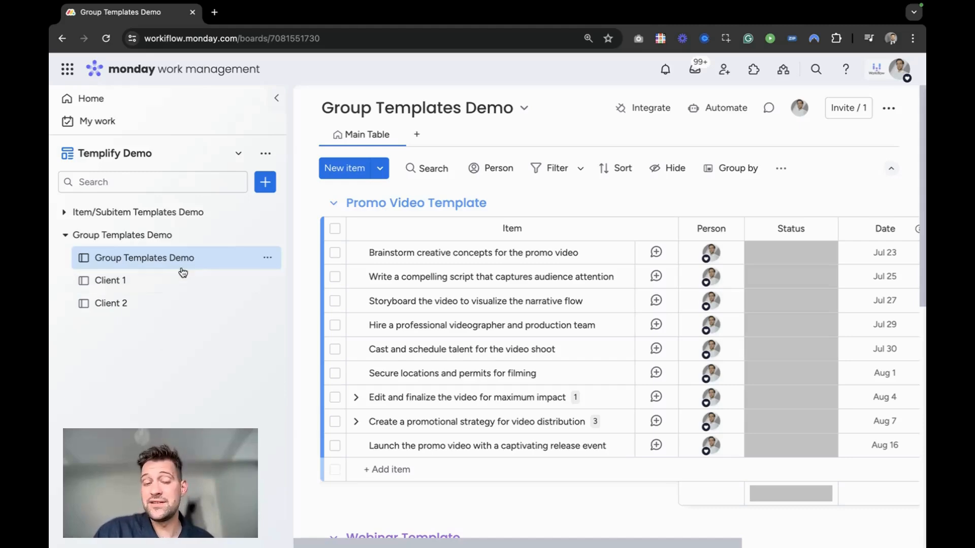
click(276, 102)
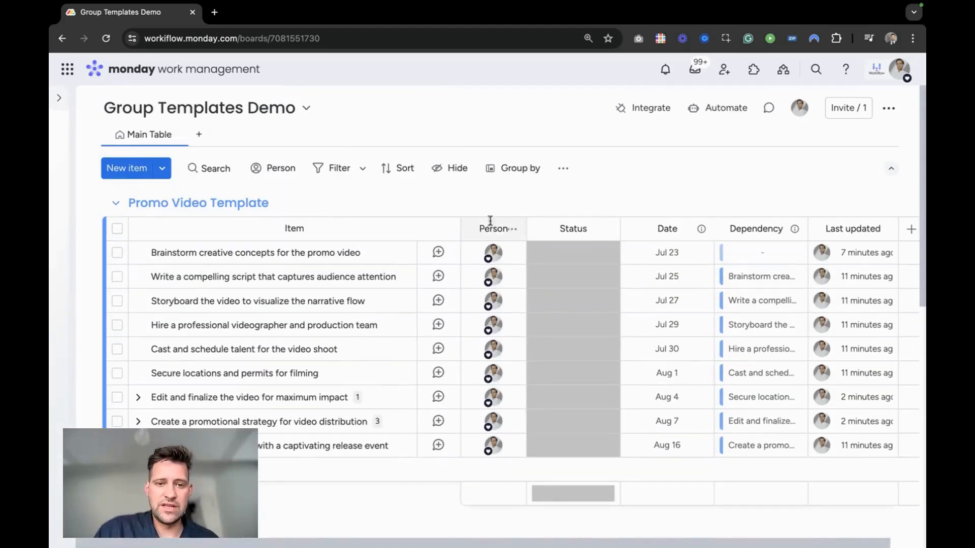
Step: Zoom the page out and check the subitems of Create a promotional strategy for video distribution
key(ctrl+minus)
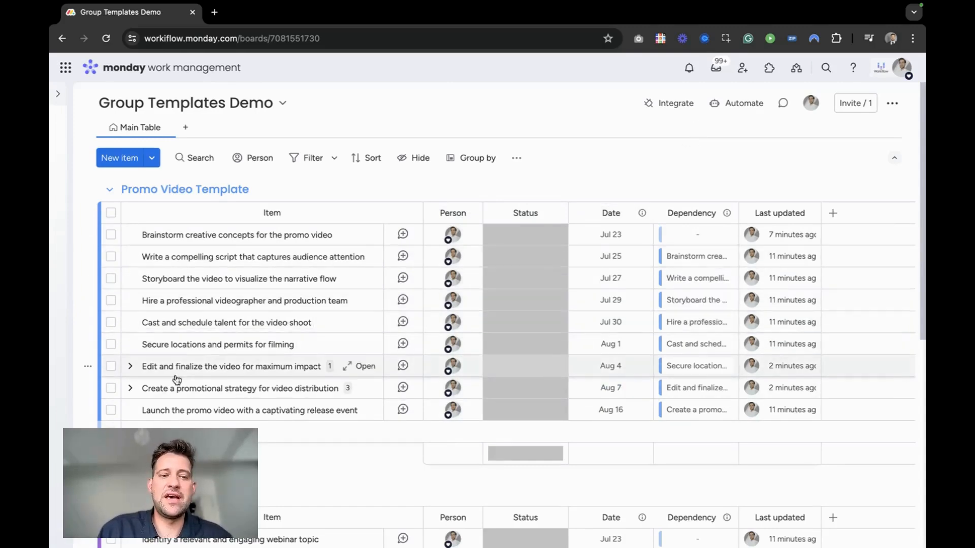
scroll(147, 375, down, 1)
click(131, 364)
click(130, 364)
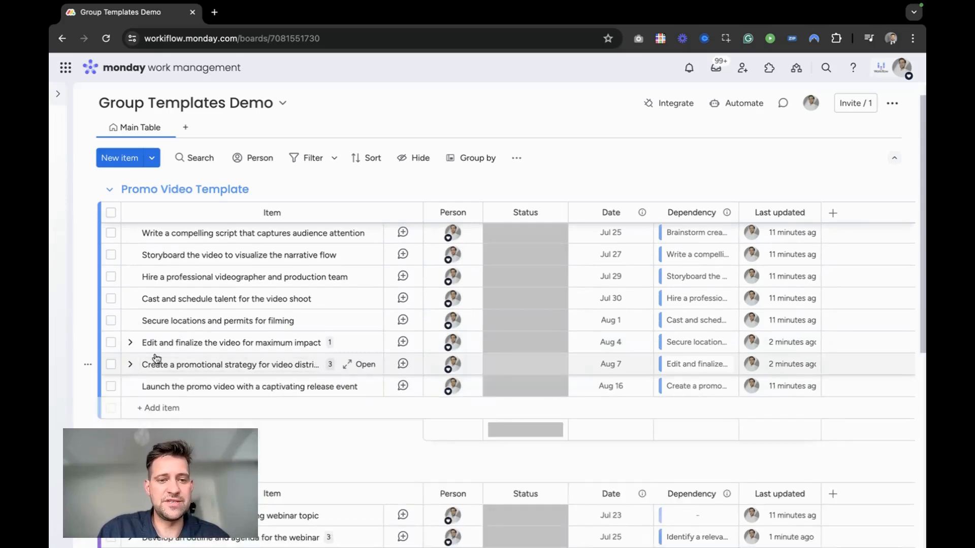
scroll(151, 351, up, 1)
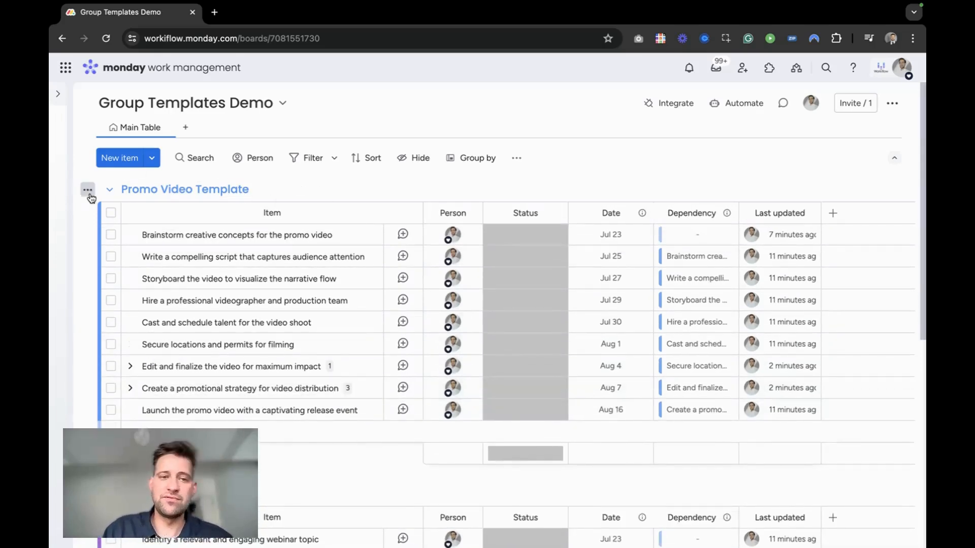
Step: Start a new Templify group template with items and subitems from the Promo Video Template group
click(88, 191)
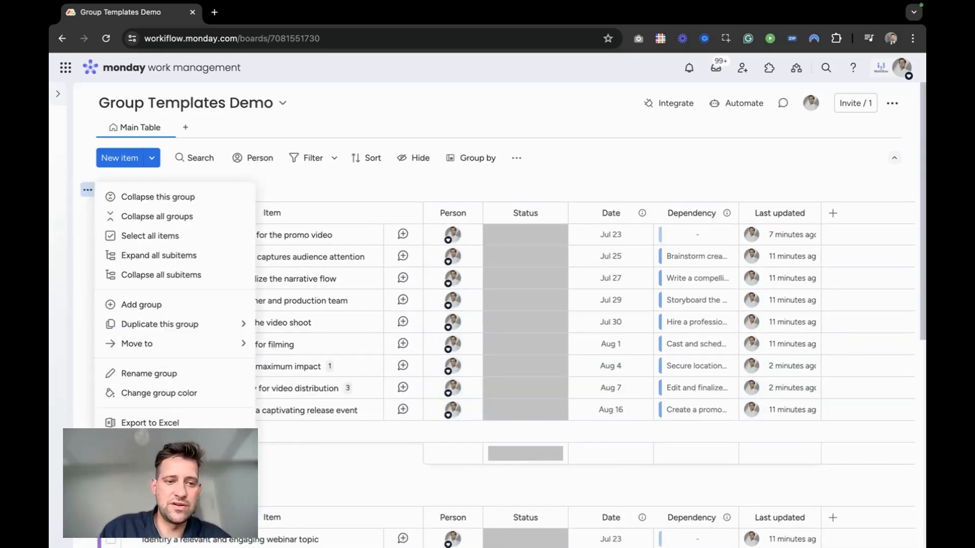
mouse_move(227, 453)
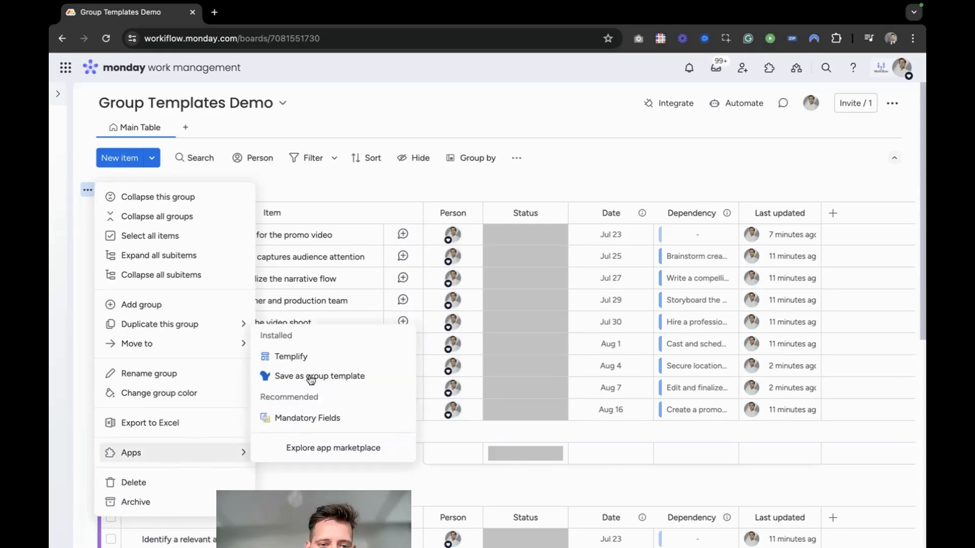
click(325, 351)
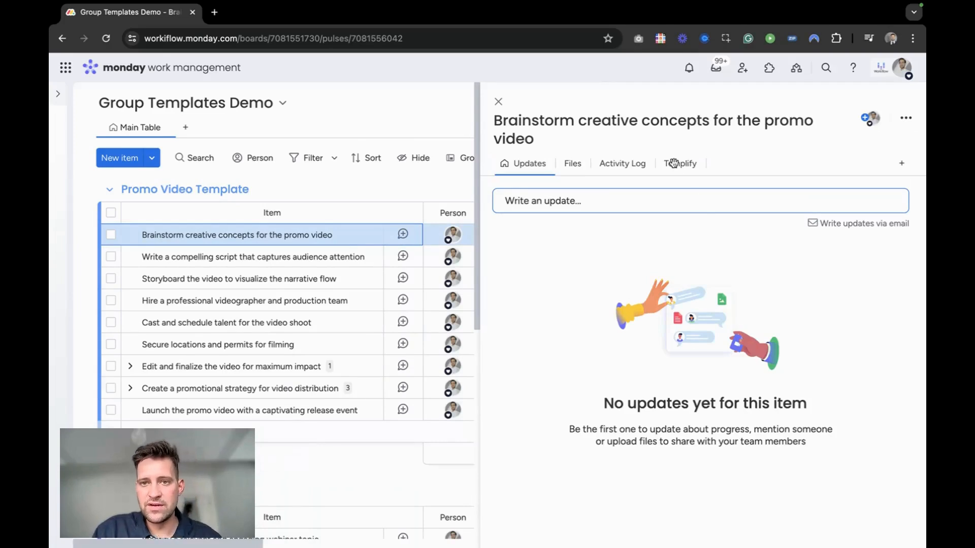
click(673, 163)
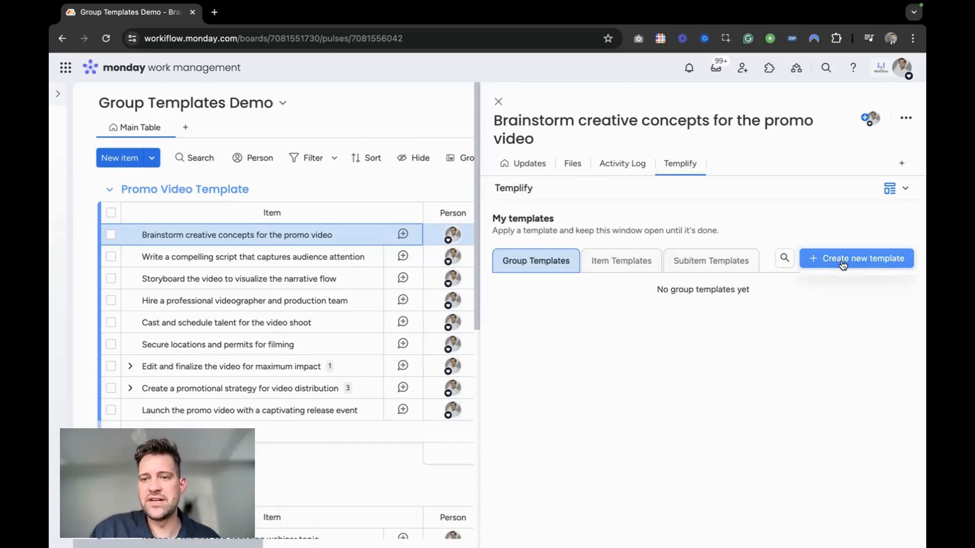
click(853, 254)
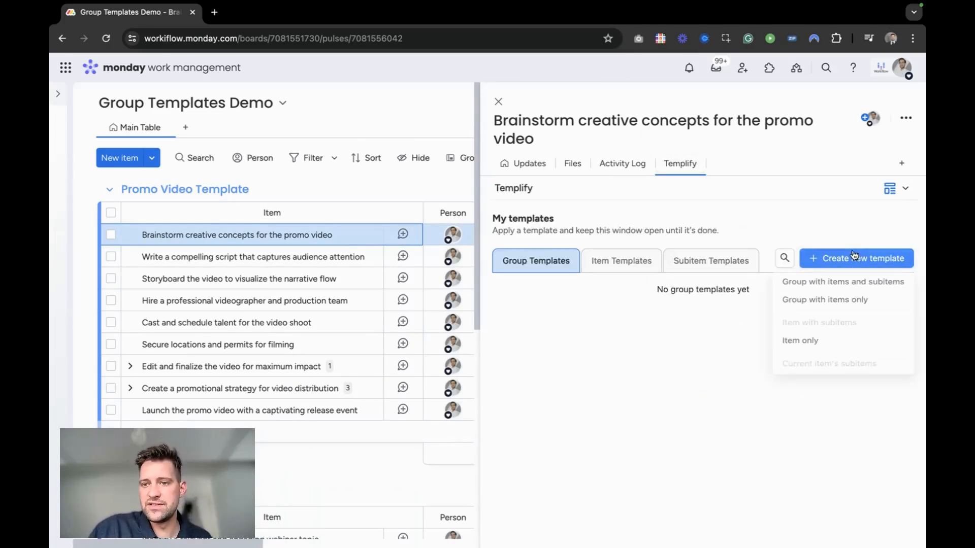
click(835, 285)
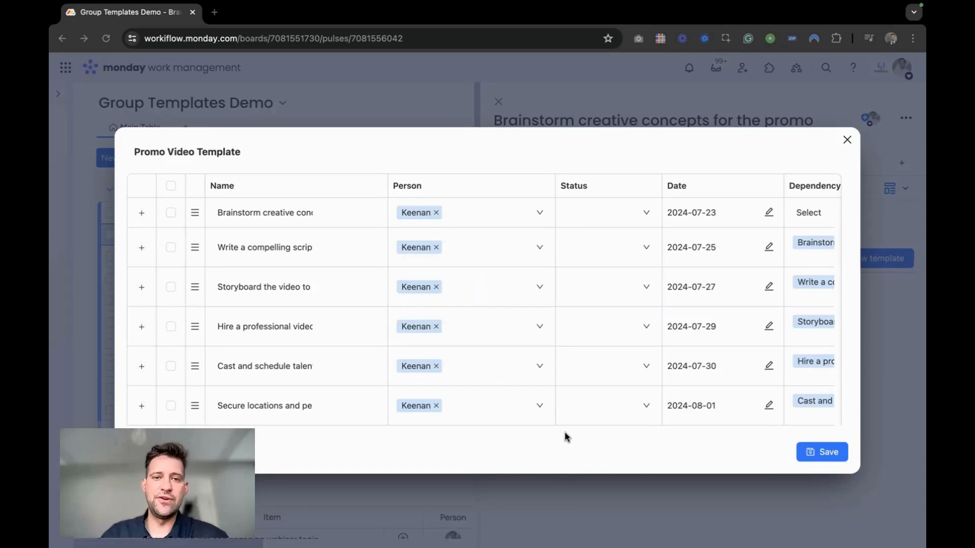
Step: Give the Brainstorm creative concepts item in the template a dynamic date of 1 day before Creation Date
scroll(568, 236, right, 1)
scroll(566, 235, left, 1)
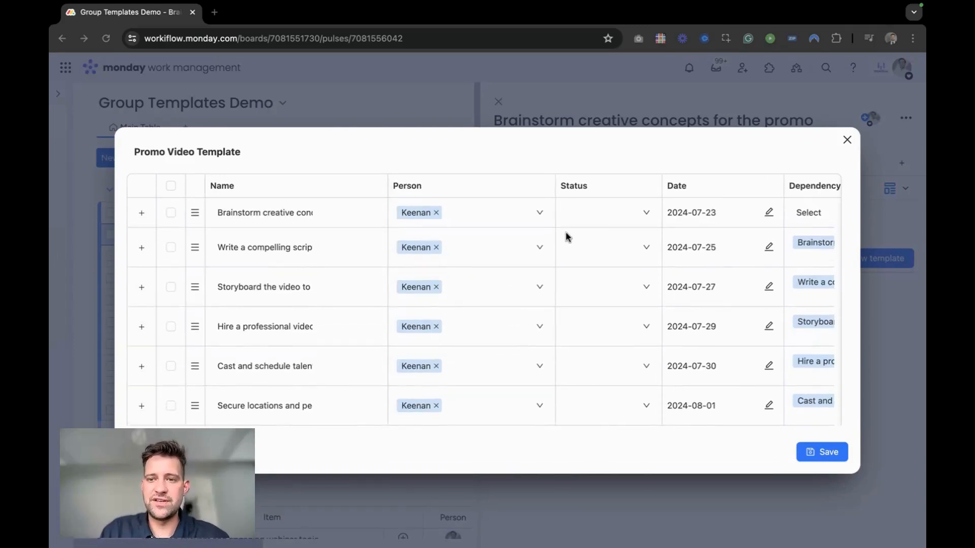
scroll(611, 233, right, 2)
scroll(610, 234, right, 1)
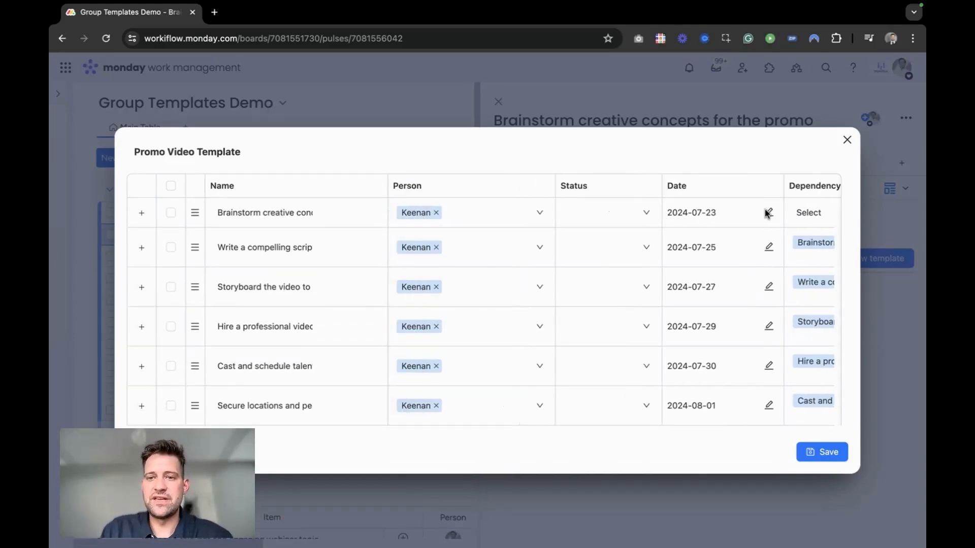
click(768, 213)
click(639, 213)
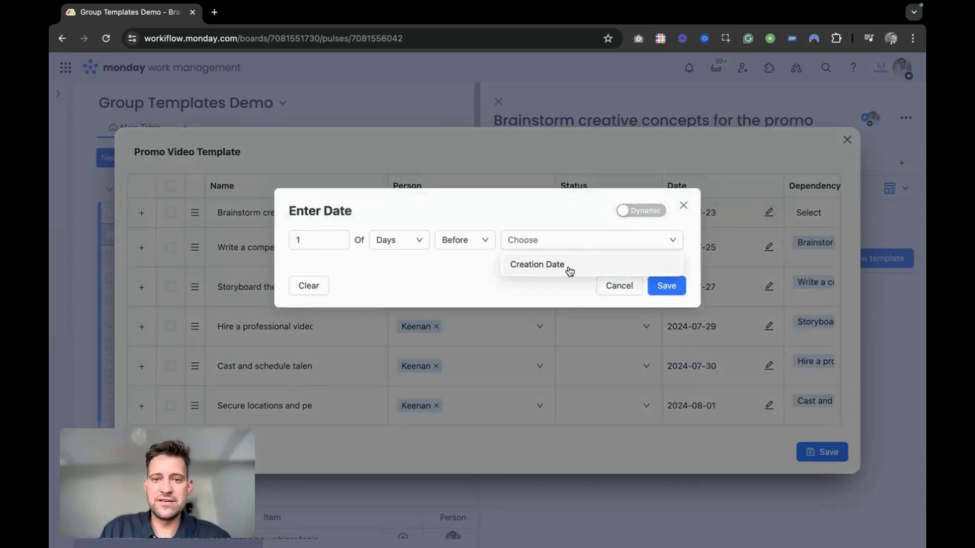
click(568, 266)
click(666, 285)
Step: Set dynamic dates of 1 day after Creation Date for the Write a compelling script item and 3 days after for the Storyboard the video item
click(768, 252)
click(641, 211)
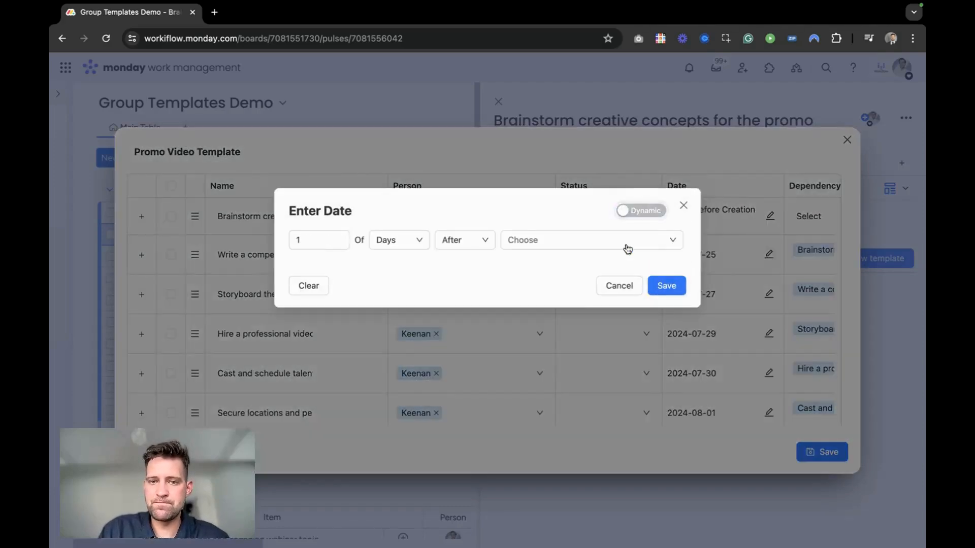
click(666, 286)
click(769, 293)
click(641, 211)
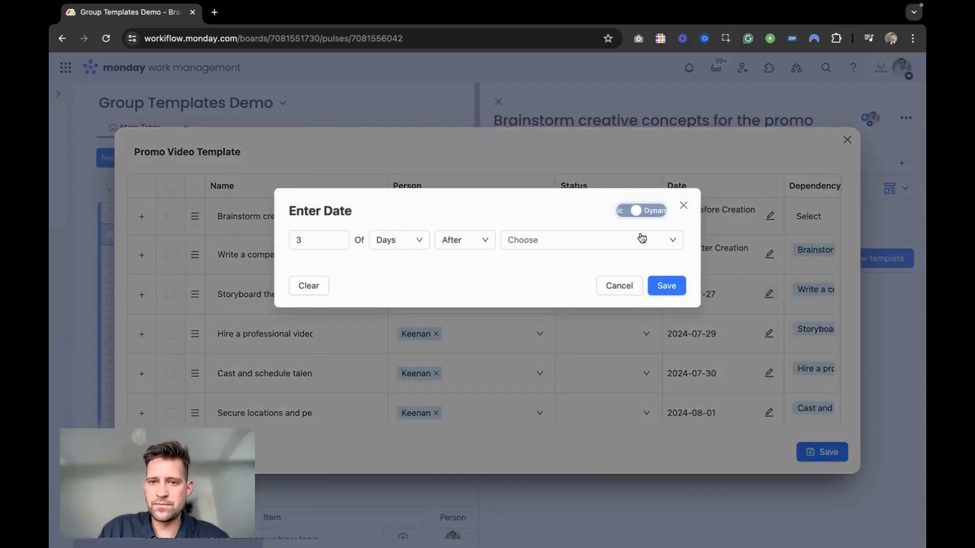
click(665, 285)
Step: Set dynamic dates of 5 days after Creation Date for hiring the professional videographer and 6 days after for casting and scheduling talent
click(768, 334)
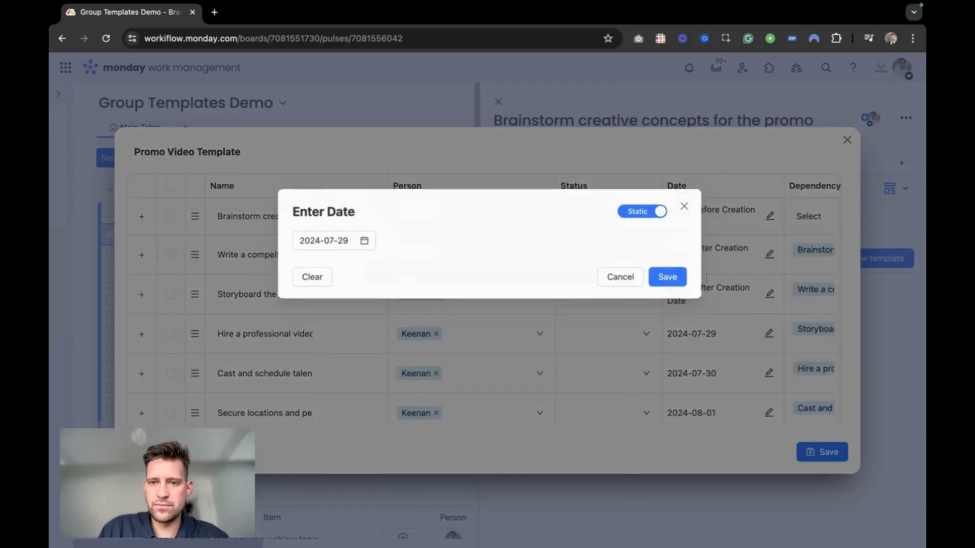
click(641, 210)
click(665, 286)
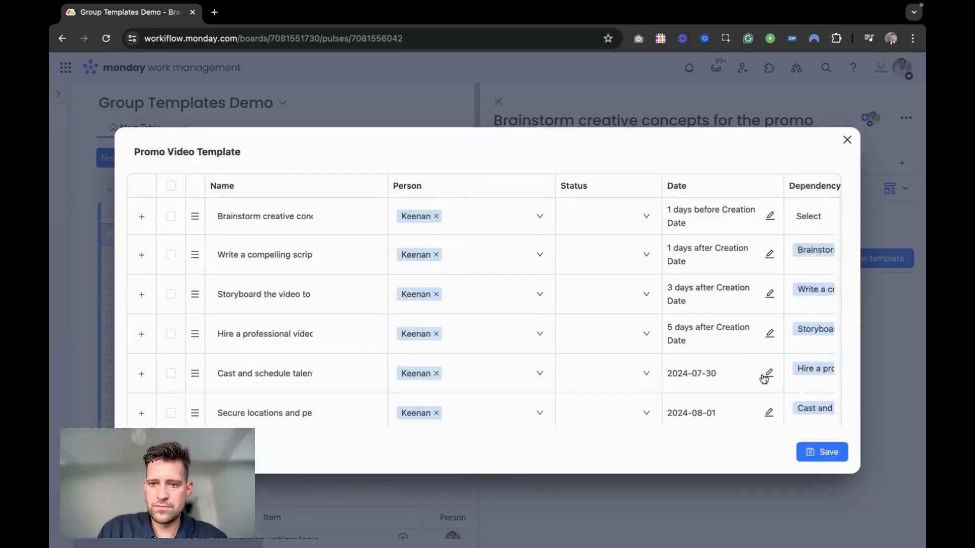
click(769, 373)
click(640, 211)
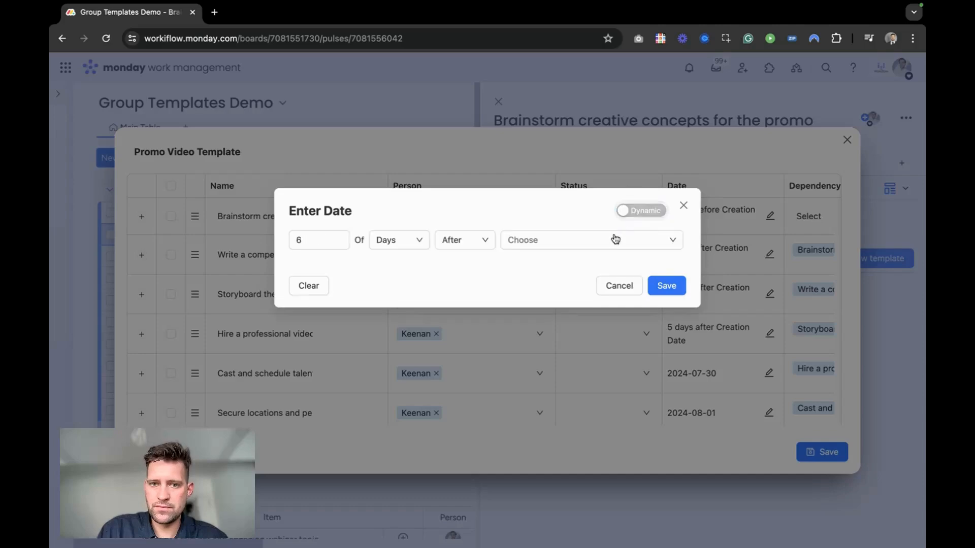
click(657, 283)
Step: Set dynamic dates of 8 days after Creation Date for the Secure locations item and 11 days after for the Edit and finalize the video item
scroll(766, 383, down, 2)
click(769, 314)
click(633, 210)
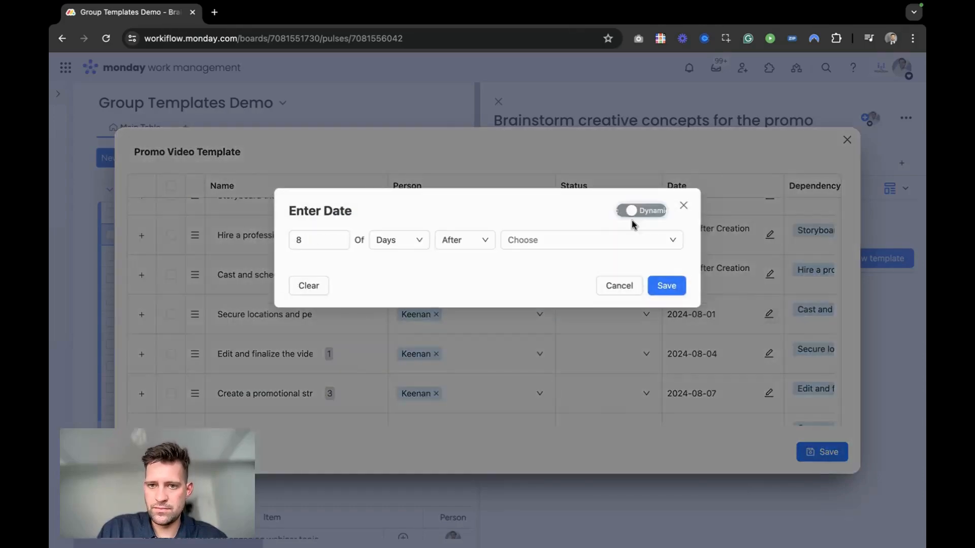
click(666, 285)
click(768, 354)
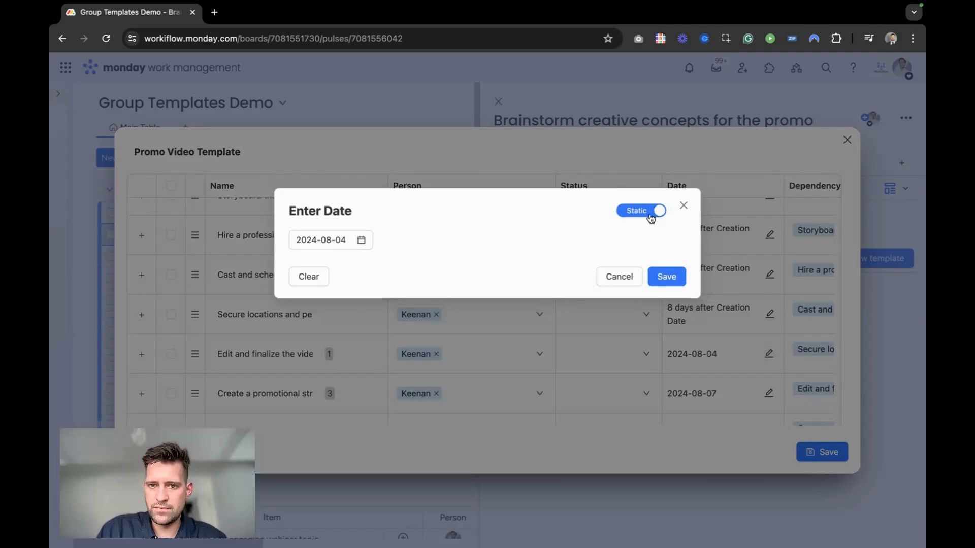
click(641, 211)
click(600, 240)
click(650, 263)
click(661, 282)
Step: Set dynamic dates of 2 weeks after Creation Date for the Create a promotional strategy item and 23 days after for the Launch the promo video item
scroll(768, 335, down, 2)
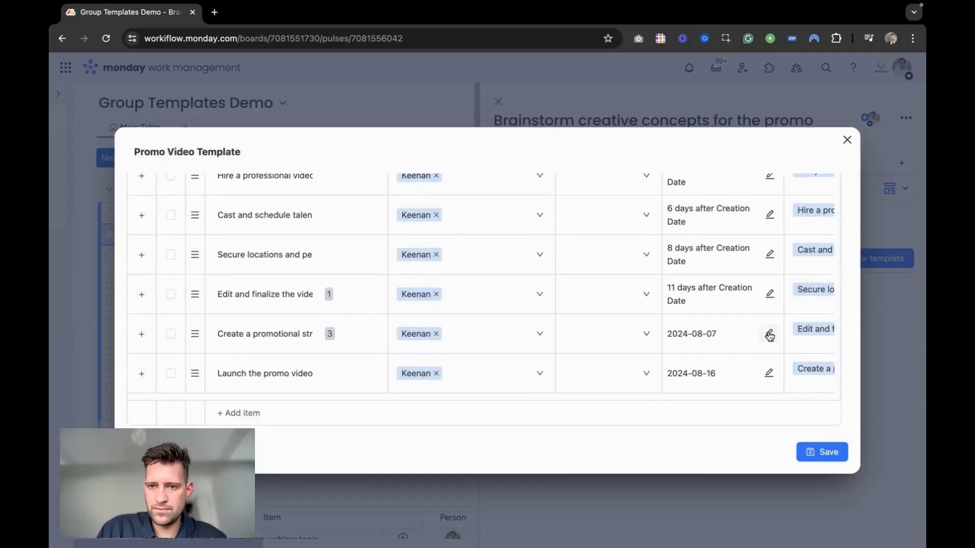
click(769, 334)
click(640, 211)
click(628, 243)
click(621, 265)
click(666, 285)
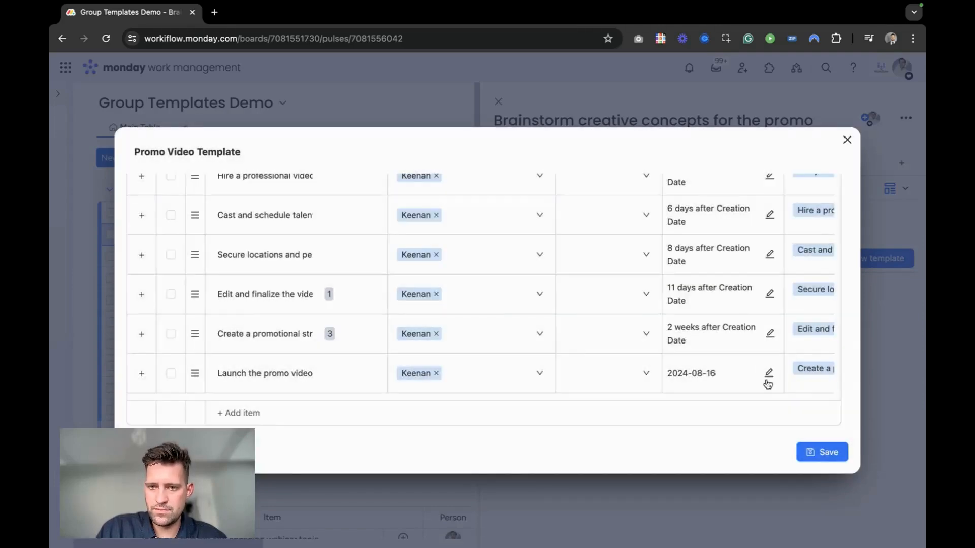
click(769, 373)
click(640, 211)
click(634, 238)
click(617, 265)
click(667, 285)
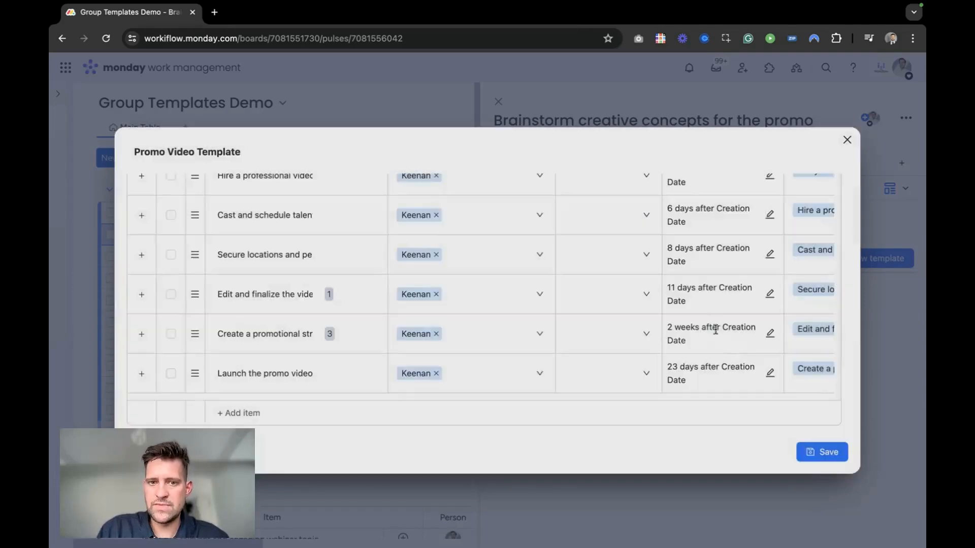
Step: Save the group template under the name Promo Video Template, shared with Everyone
scroll(717, 343, up, 3)
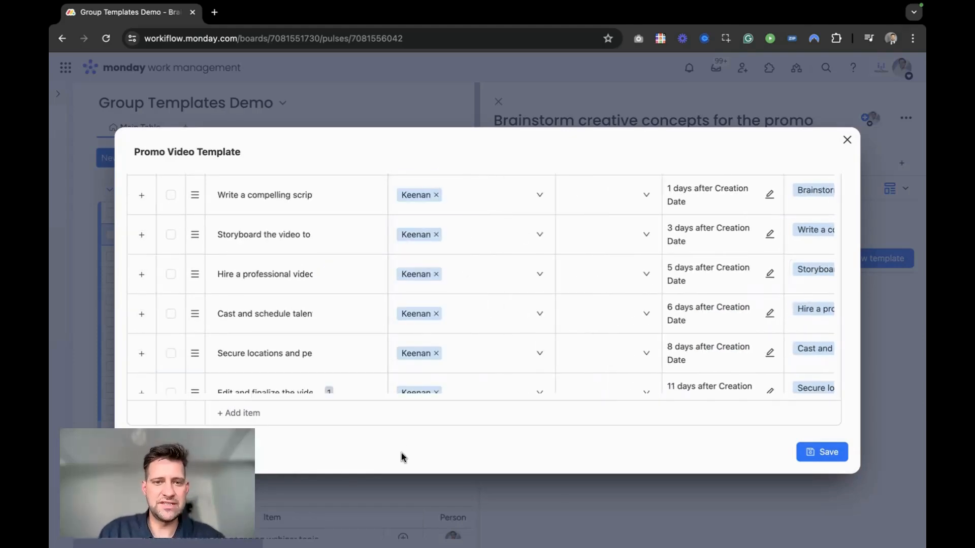
scroll(506, 277, up, 2)
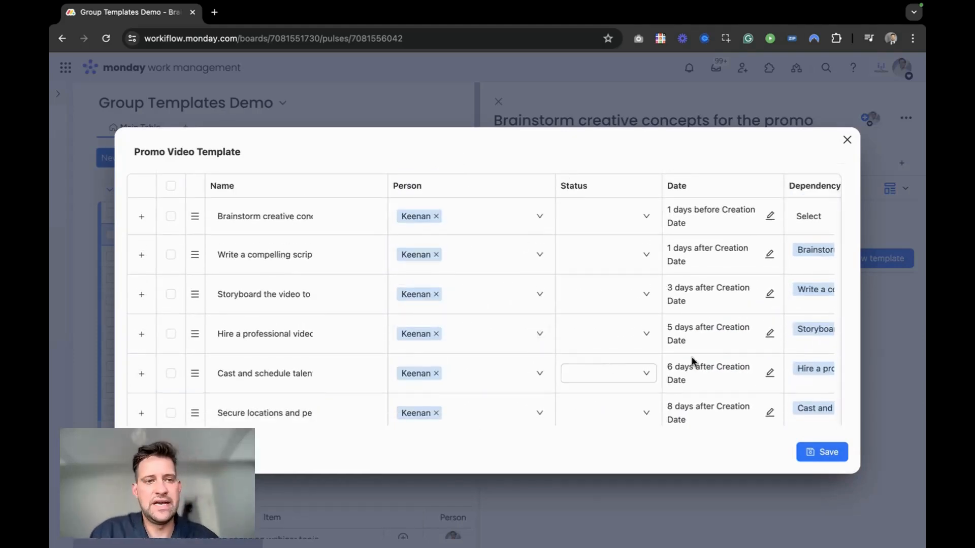
click(812, 449)
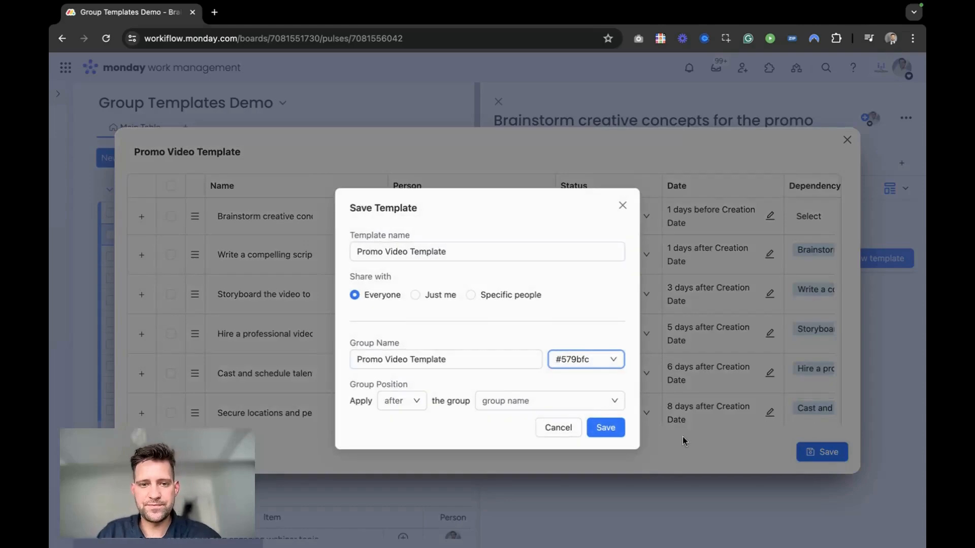
click(463, 250)
click(606, 430)
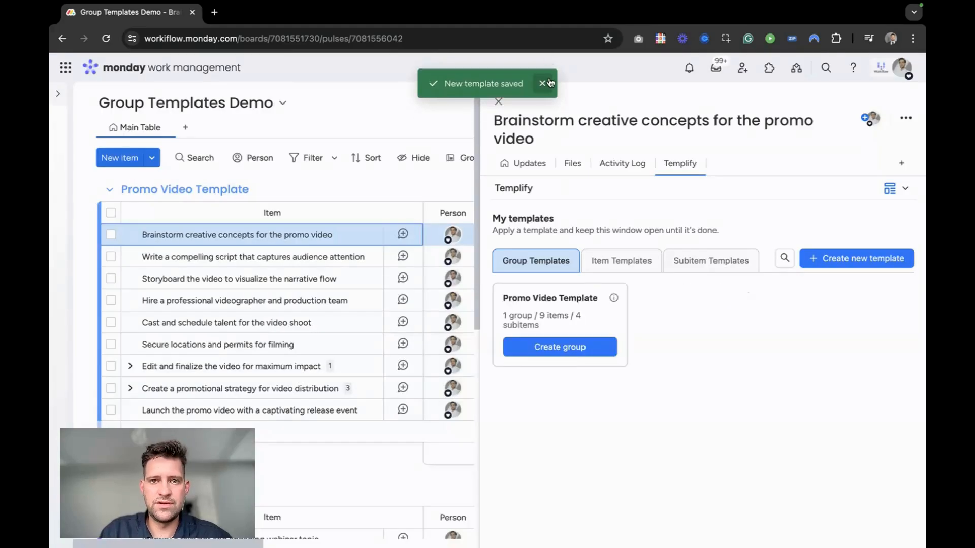
click(547, 83)
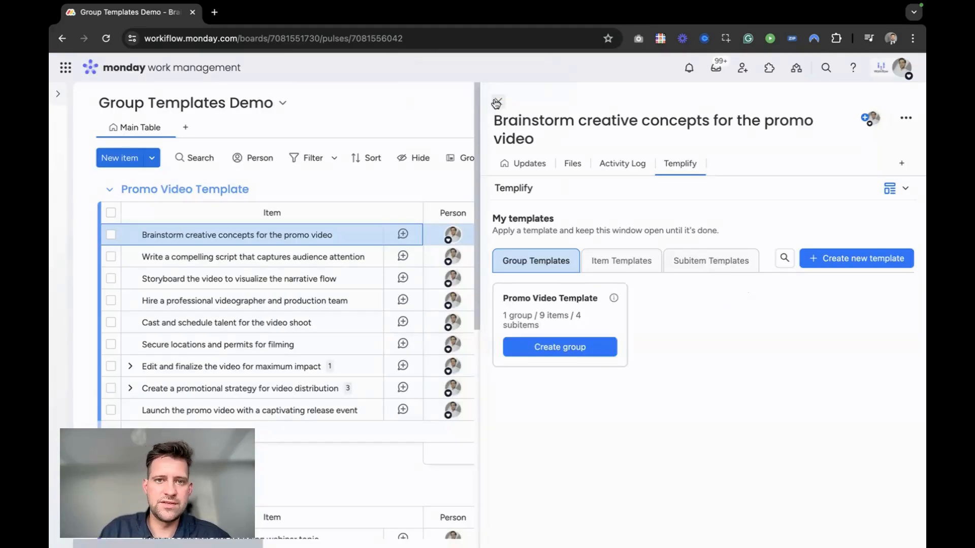
Step: Close the item details and collapse the Promo Video Template group on the board
click(498, 102)
click(109, 189)
scroll(160, 223, down, 1)
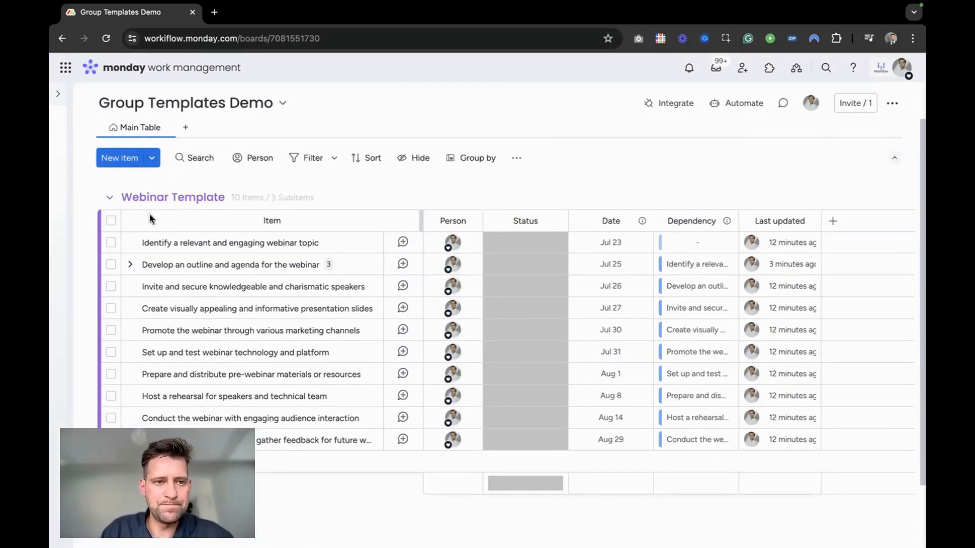
Step: Save the Webinar Template group with items and subitems as a Templify template named Webinar Template, shared with Everyone
click(88, 198)
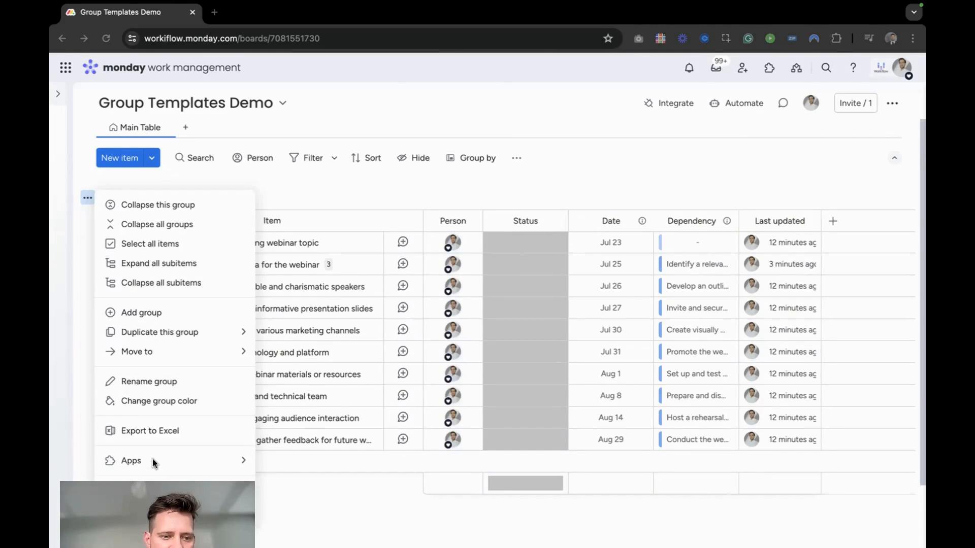
mouse_move(135, 461)
click(320, 384)
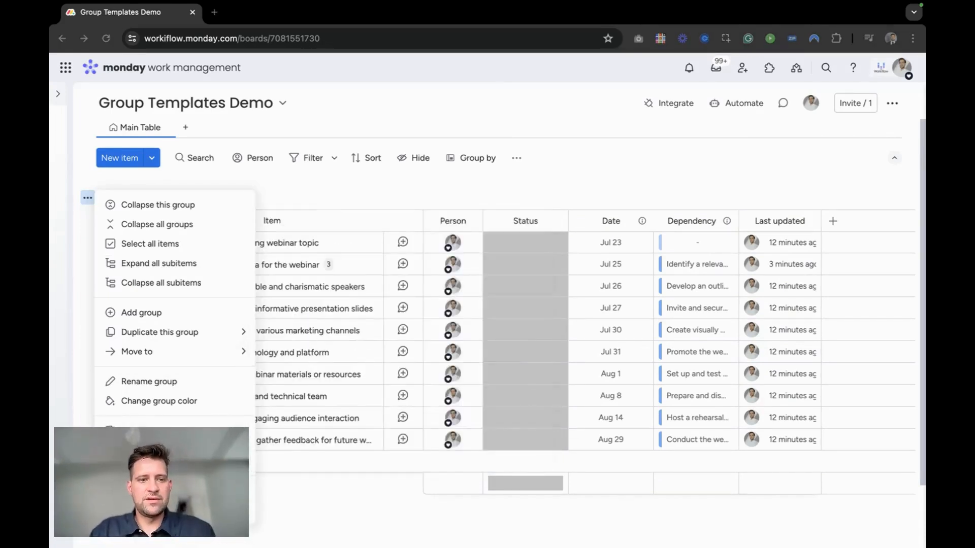
mouse_move(200, 461)
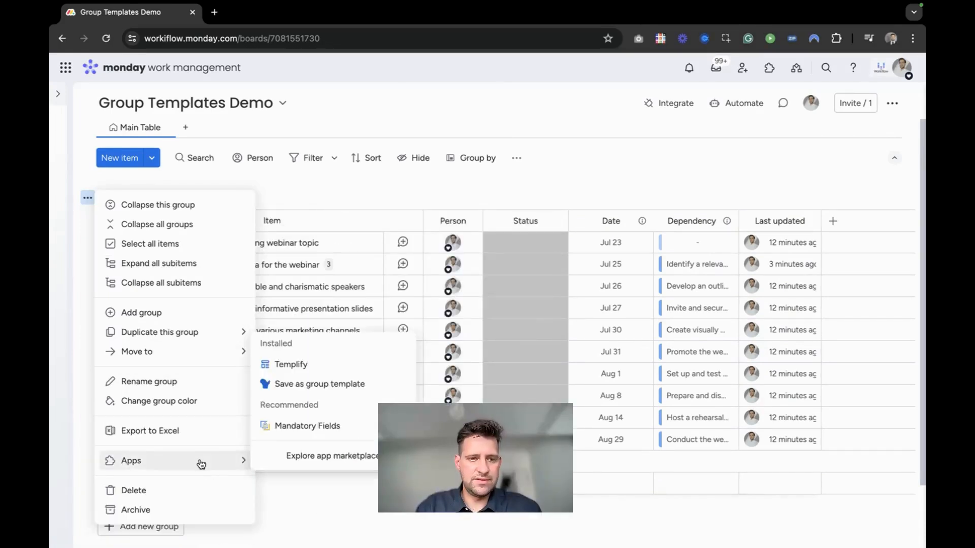
click(329, 365)
click(356, 297)
text(Webin)
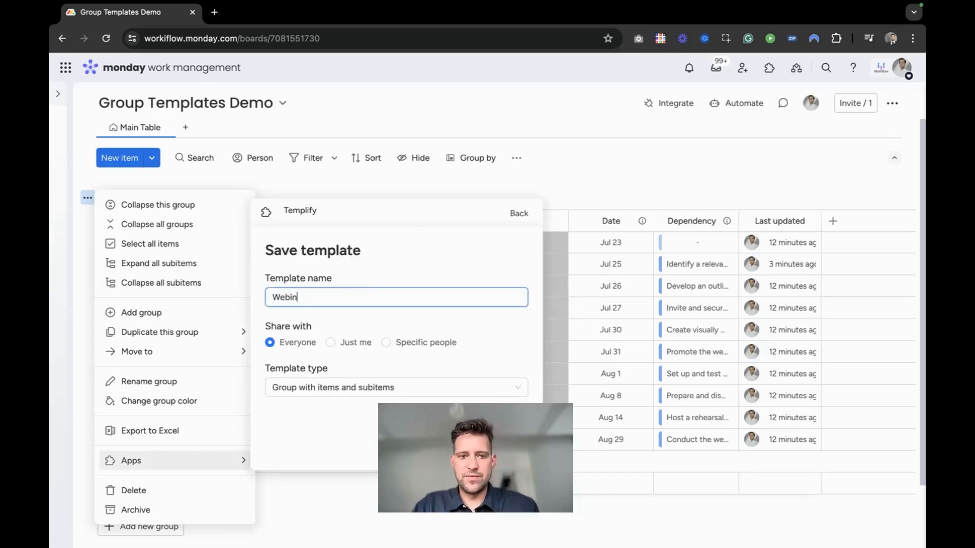
text(ar Template)
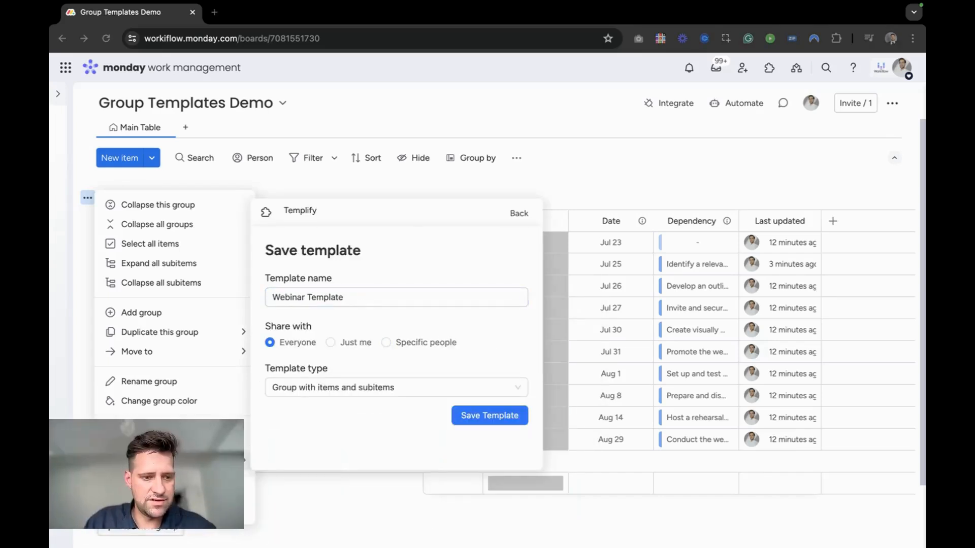
click(489, 415)
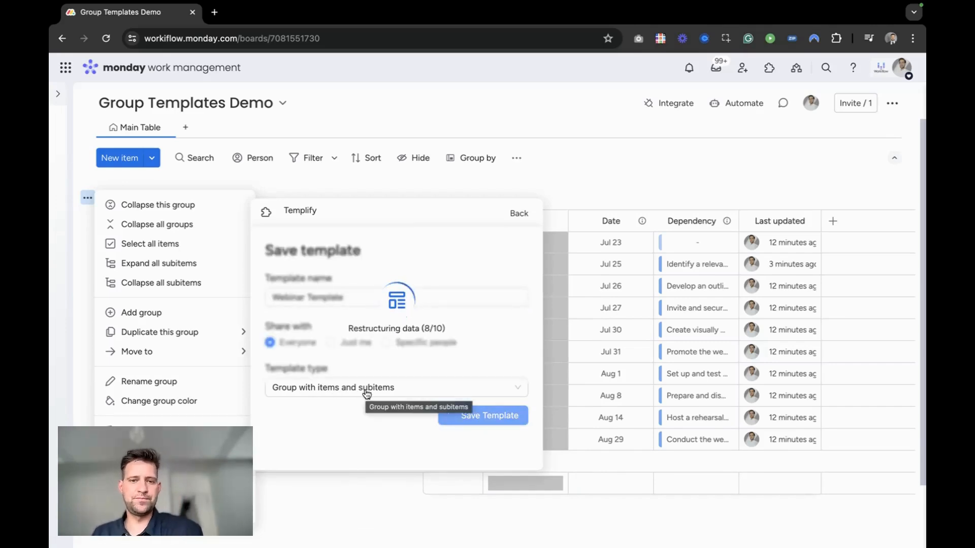
Step: Edit the saved Webinar Template, giving the Identify a relevant and engaging webinar topic item a dynamic date of 1 day before Creation Date
click(554, 148)
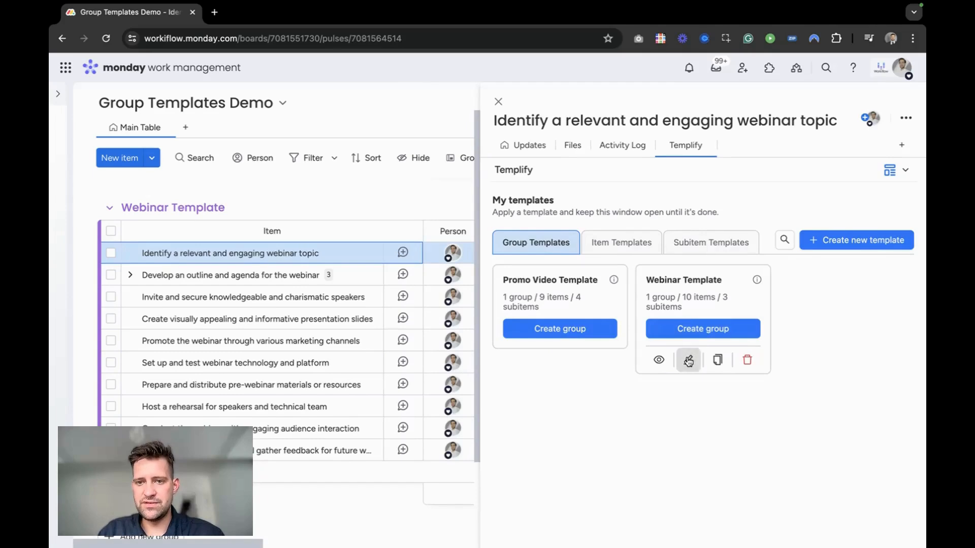
click(689, 361)
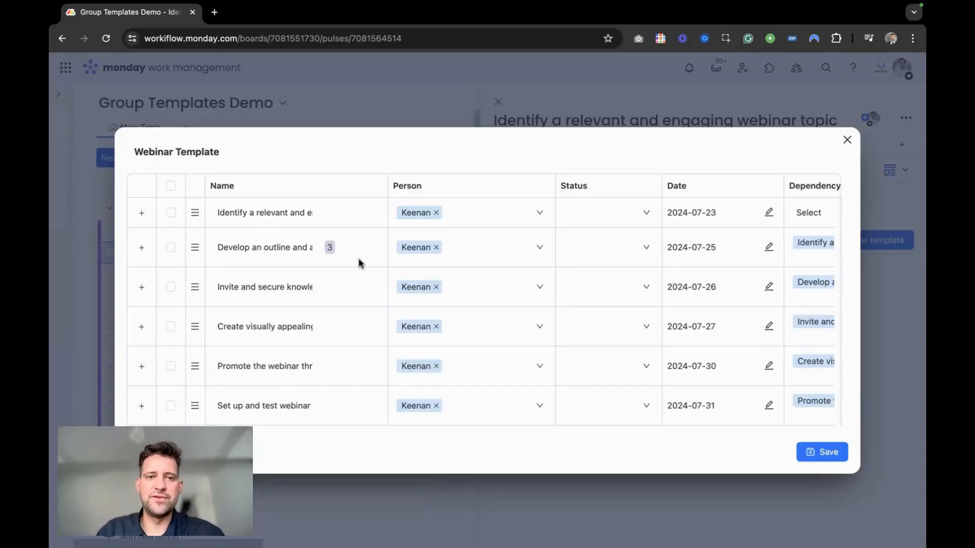
click(697, 213)
click(640, 210)
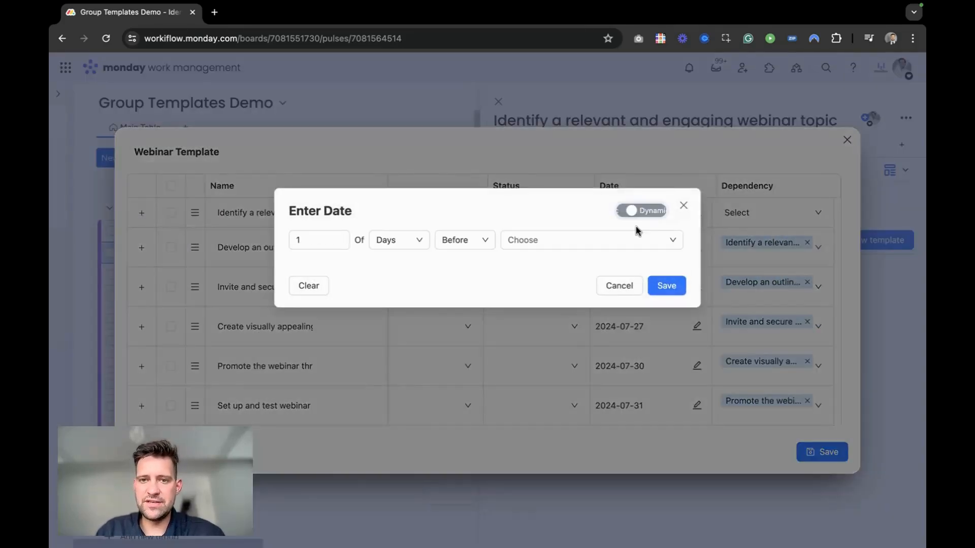
click(609, 240)
click(594, 269)
click(666, 285)
Step: Give the Develop an outline and agenda for the webinar item a dynamic date of 1 day after Creation Date
click(697, 255)
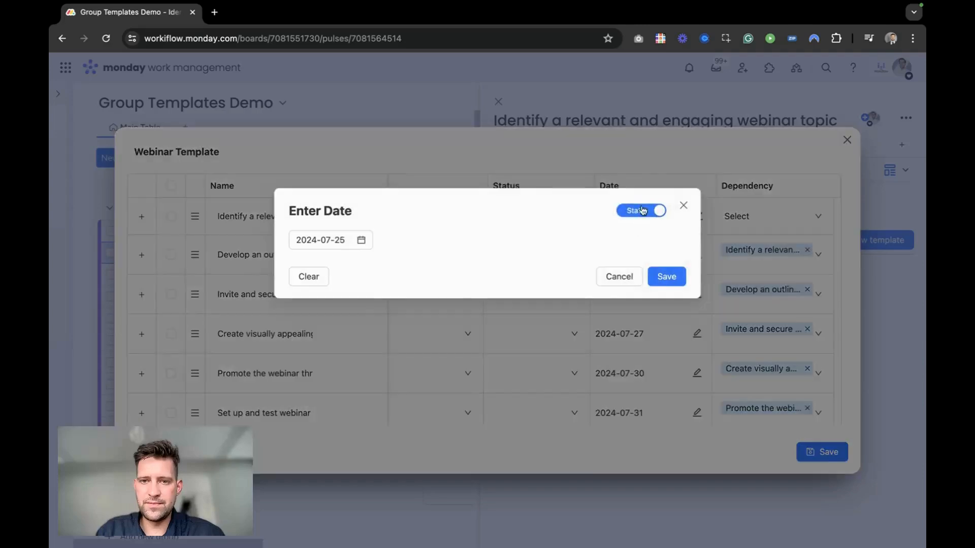
click(642, 210)
click(610, 240)
click(588, 269)
click(666, 285)
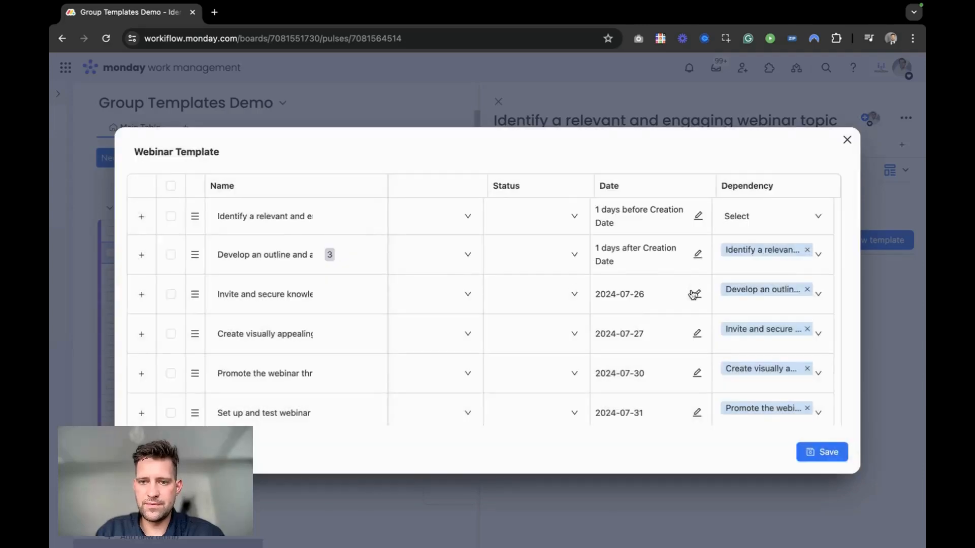
Step: Give the Invite and secure knowledgeable and charismatic speakers item a dynamic date of 2 days after Creation Date
click(696, 294)
click(631, 211)
click(609, 240)
click(589, 264)
click(666, 284)
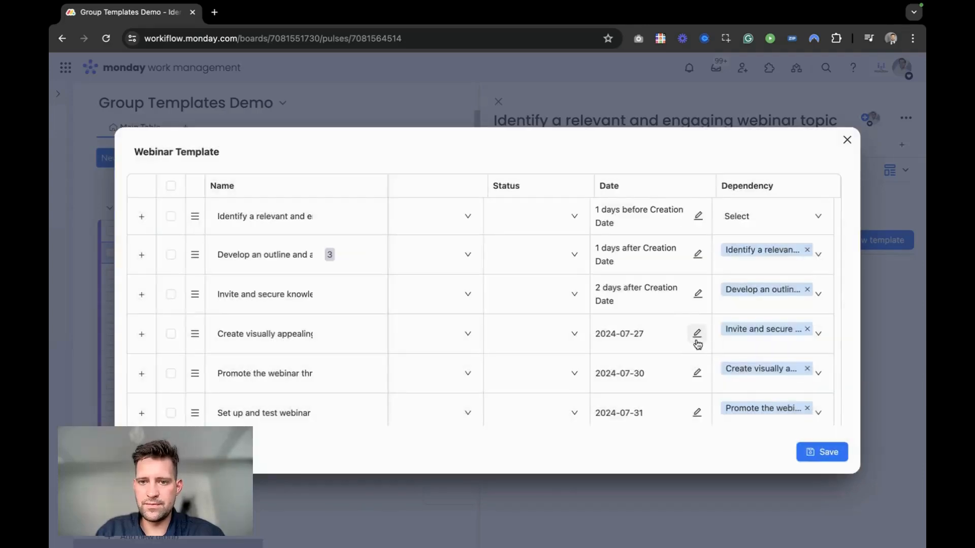
Step: Give the Create visually appealing and informative presentation slides item a dynamic date of 3 days after Creation Date
click(697, 333)
click(635, 211)
click(609, 240)
click(584, 264)
click(666, 285)
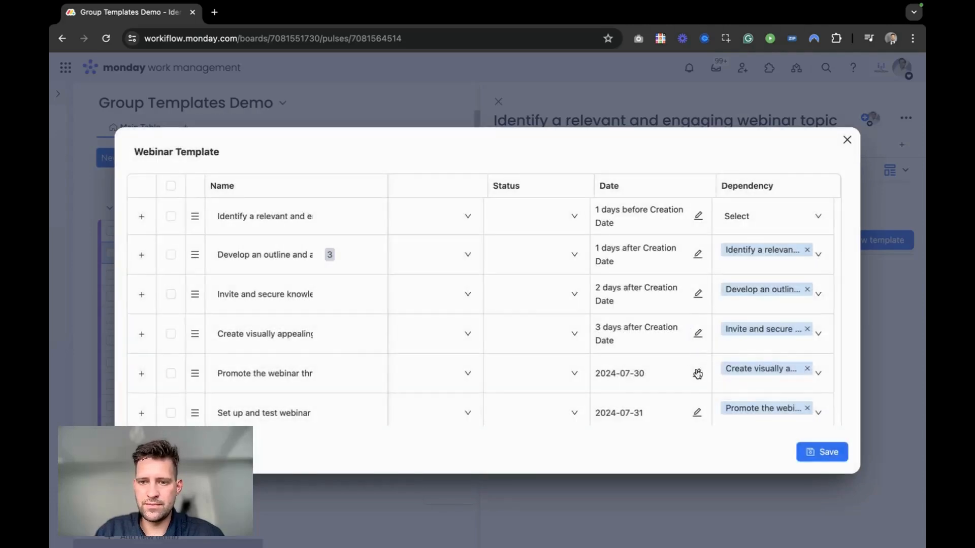
Step: Give the Promote the webinar through various marketing channels item a dynamic date of 6 days after Creation Date
click(696, 373)
click(641, 210)
click(609, 239)
click(581, 264)
click(666, 285)
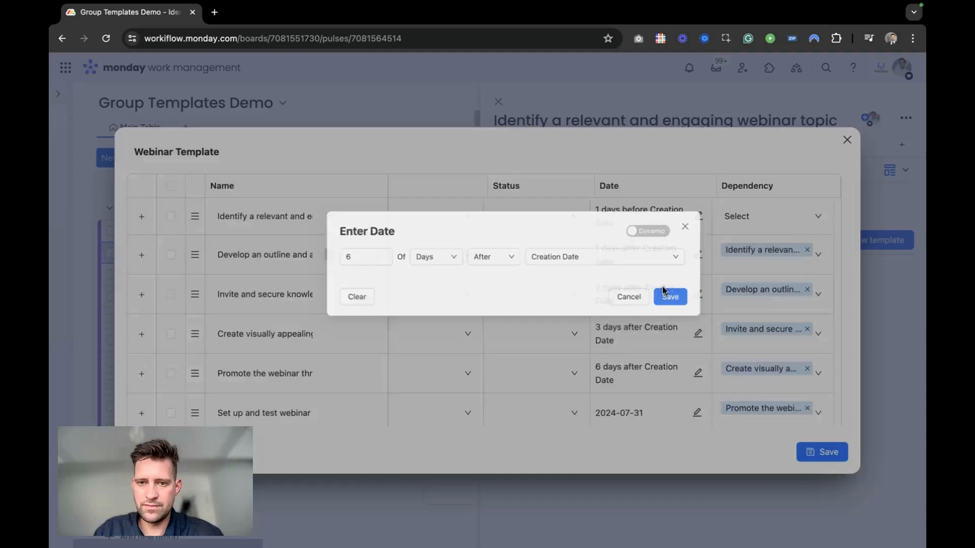
Step: Give the Set up and test webinar technology and platform item a dynamic date of 1 week after Creation Date
scroll(680, 365, down, 2)
scroll(681, 366, down, 1)
click(696, 296)
click(641, 211)
click(589, 240)
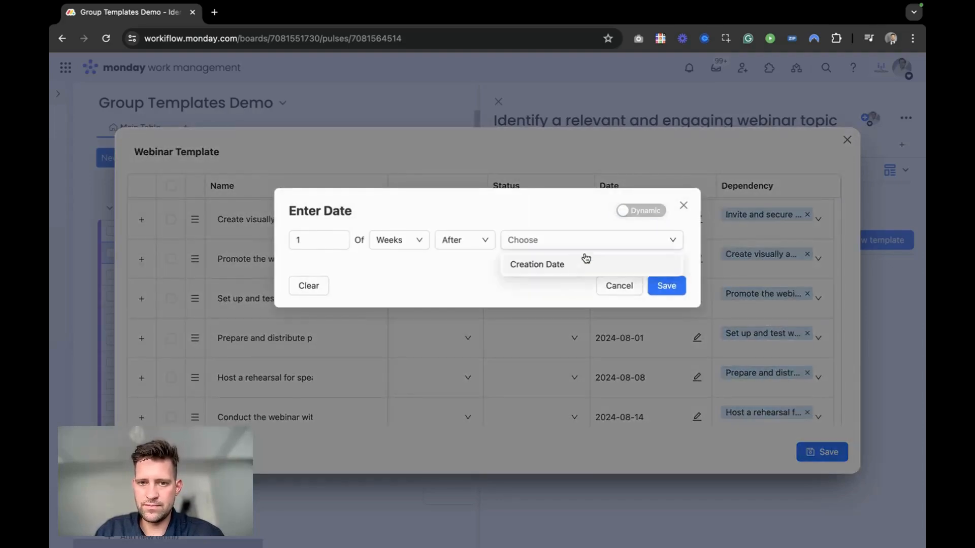
click(666, 286)
Step: Give the Prepare and distribute pre-webinar materials or resources item a dynamic date of 8 days after Creation Date
scroll(685, 348, down, 1)
click(697, 314)
click(641, 211)
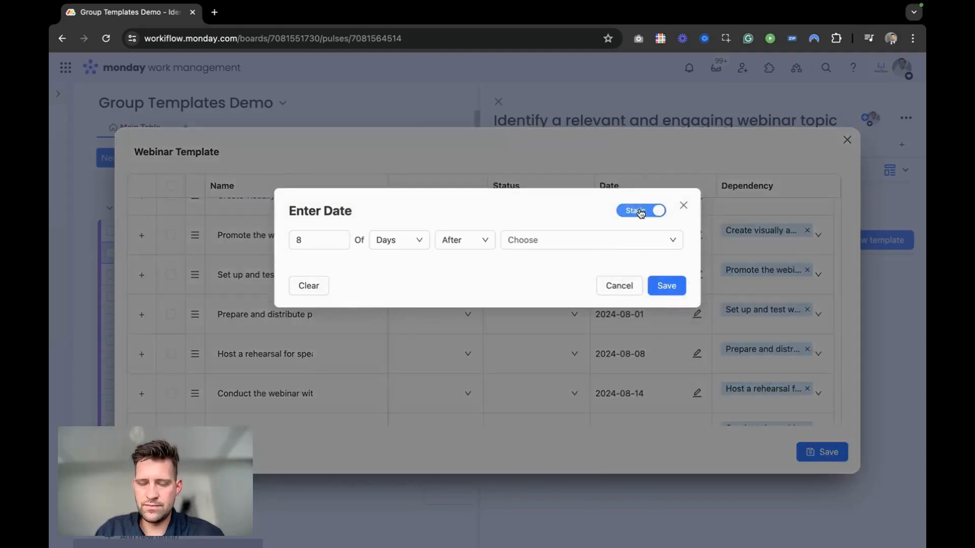
click(666, 285)
Step: Give the Host a rehearsal for speakers and technical team item a dynamic date of 15 days after Creation Date
scroll(681, 355, down, 1)
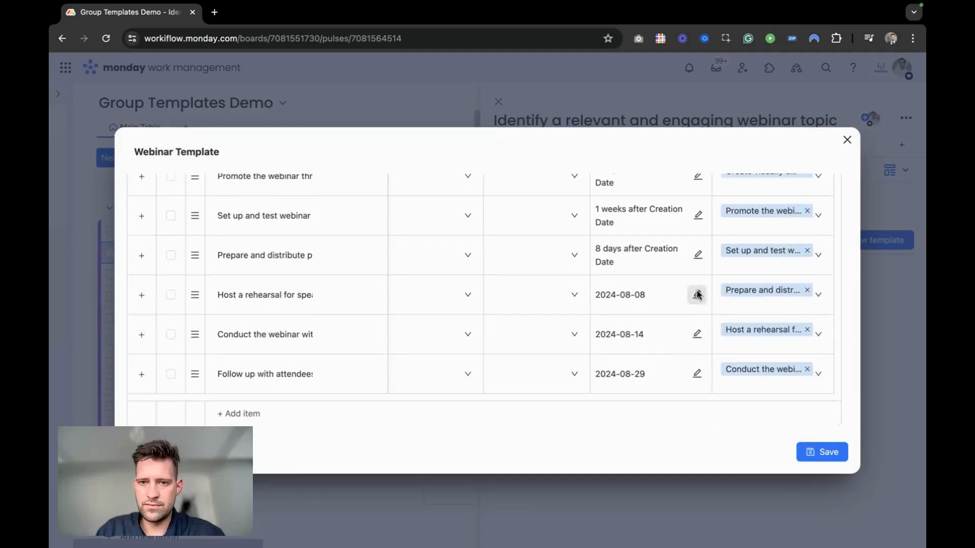
click(697, 294)
click(641, 210)
click(548, 277)
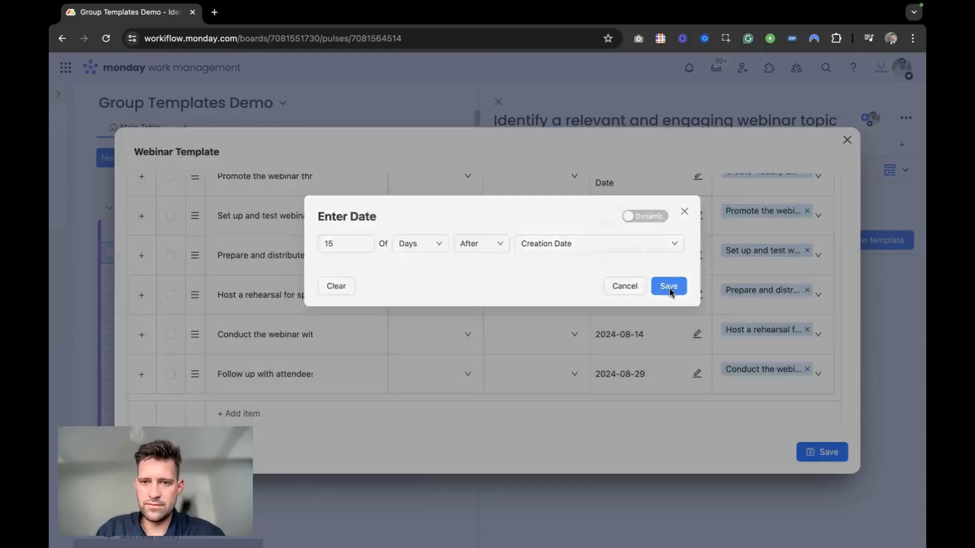
click(666, 285)
Step: Give the Conduct the webinar with engaging audience interaction item a dynamic date of 3 weeks after Creation Date
click(696, 333)
click(650, 211)
click(596, 240)
click(538, 263)
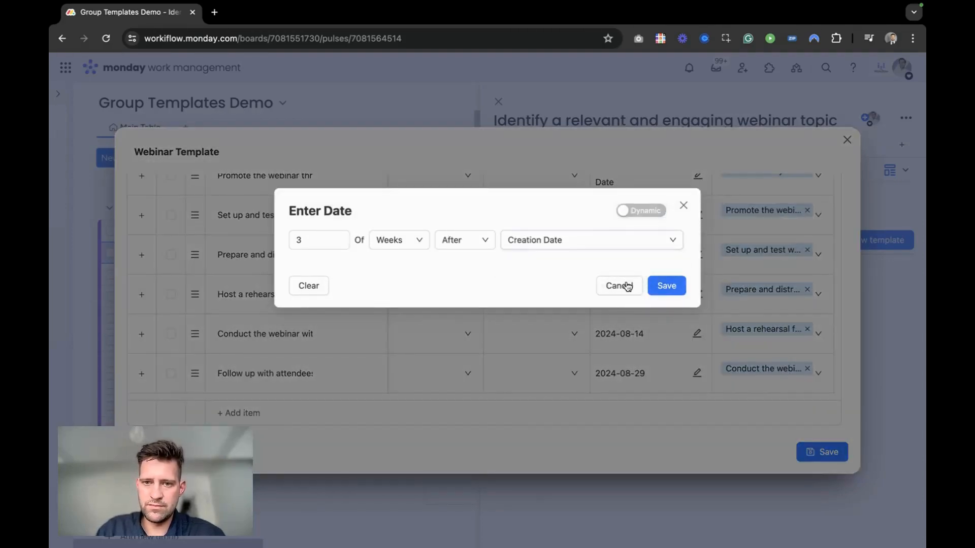
click(666, 285)
Step: Give the Follow up with attendees item a dynamic date of 36 days after Creation Date and save the Webinar Template
click(697, 373)
click(648, 210)
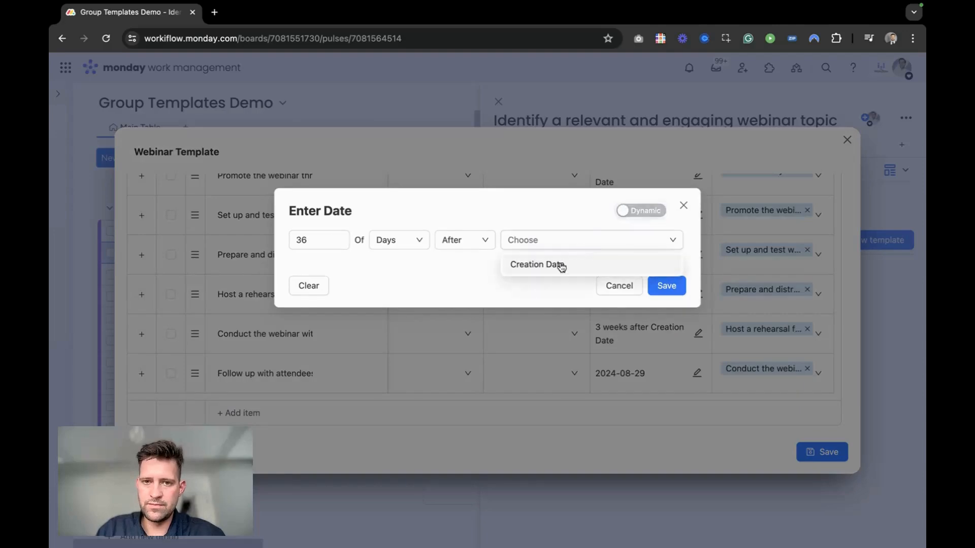
click(538, 264)
click(666, 285)
click(822, 451)
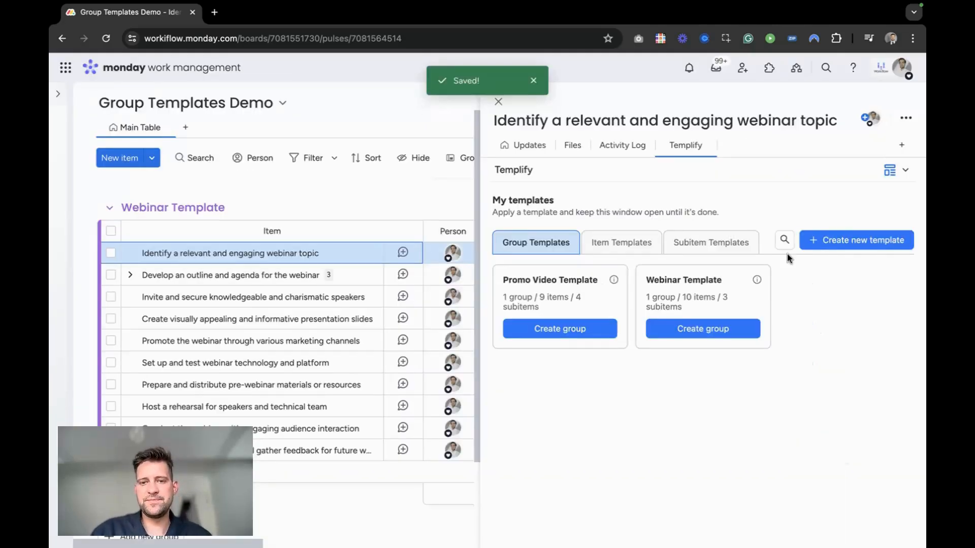
click(536, 84)
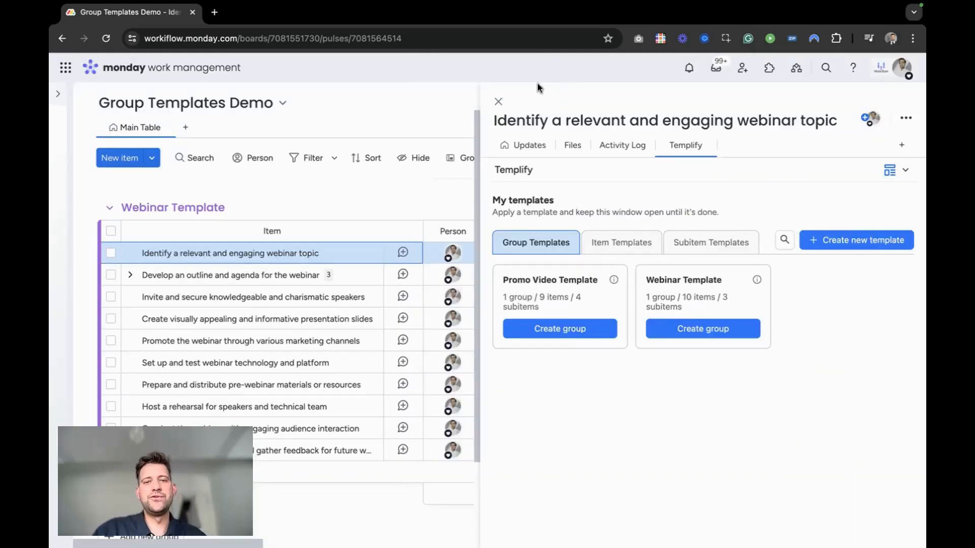
Step: Close the item details and switch from the Group Templates Demo board to the Client 1 board
click(500, 101)
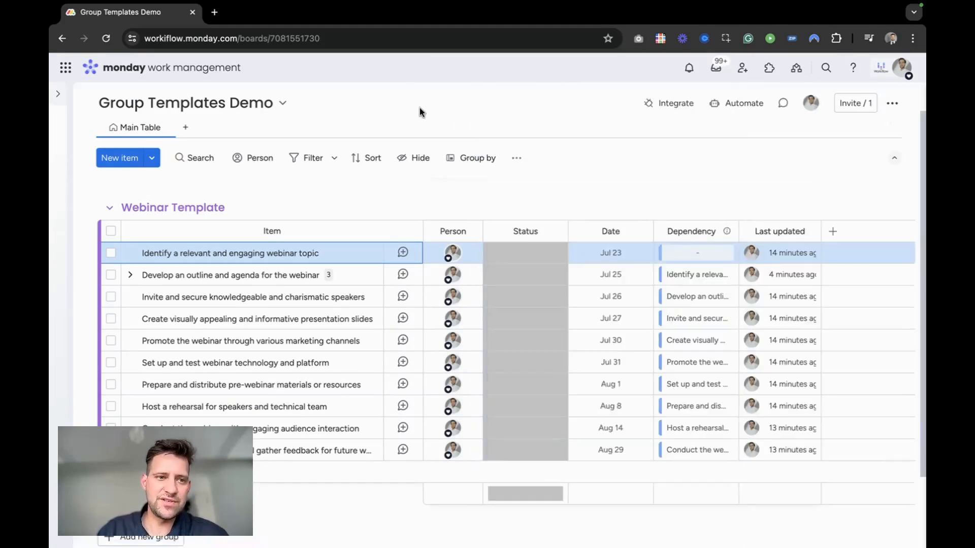
scroll(135, 262, down, 1)
scroll(135, 262, up, 2)
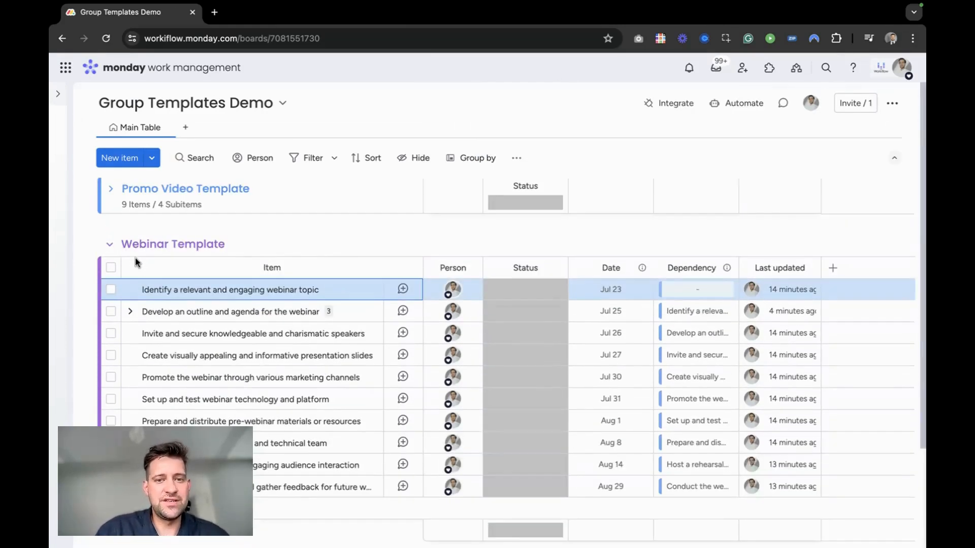
click(57, 93)
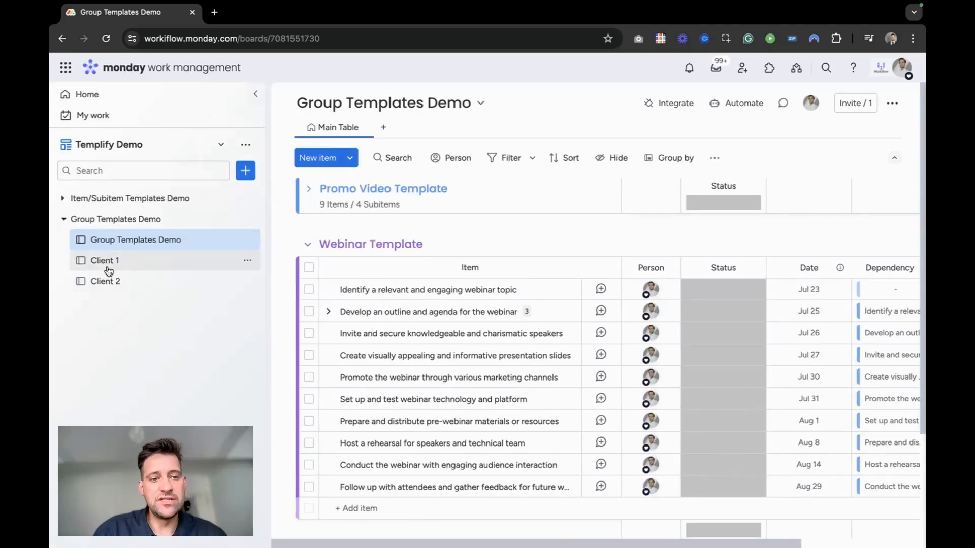
click(126, 261)
click(120, 286)
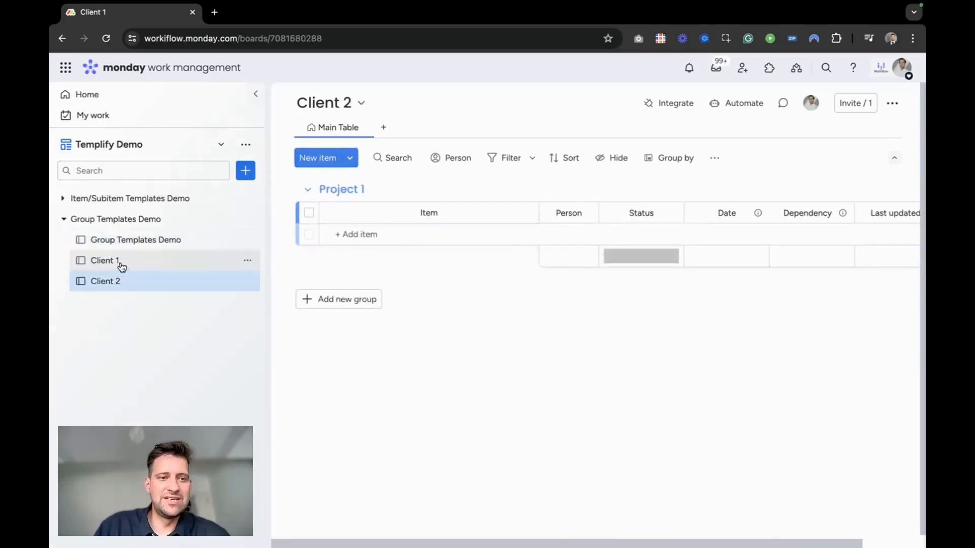
click(120, 262)
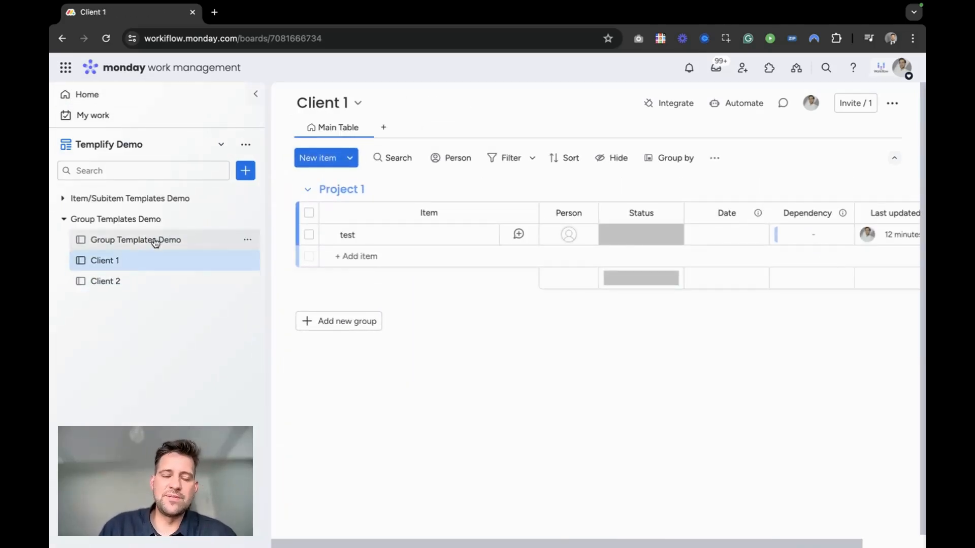
click(258, 99)
Step: Create a group on the Client 1 board from the Webinar Template, using Templify in the test item
click(324, 234)
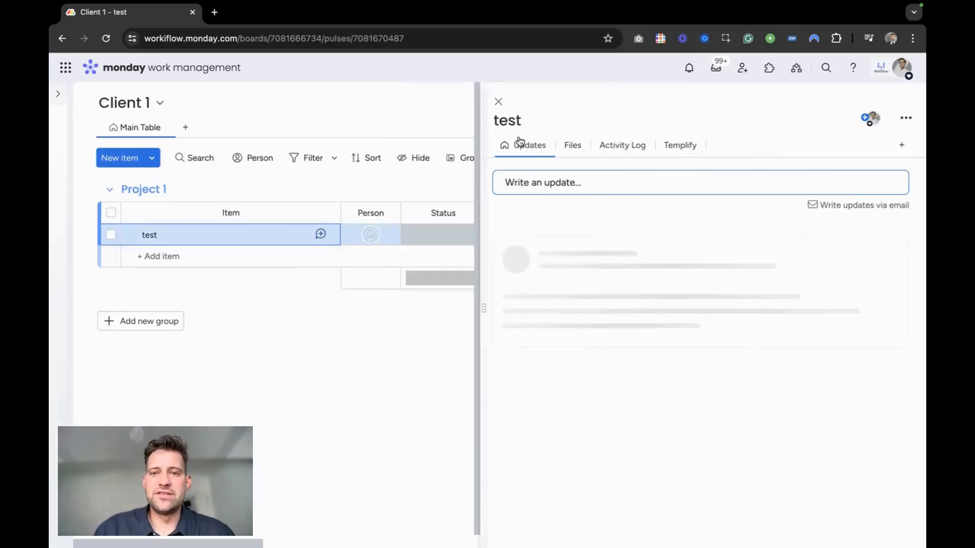
click(678, 145)
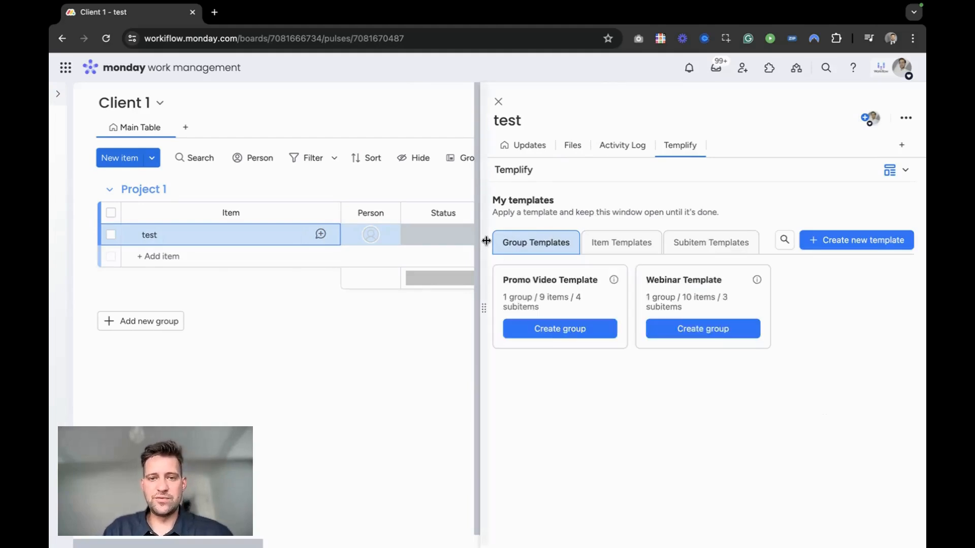
drag(477, 242, 422, 242)
click(678, 319)
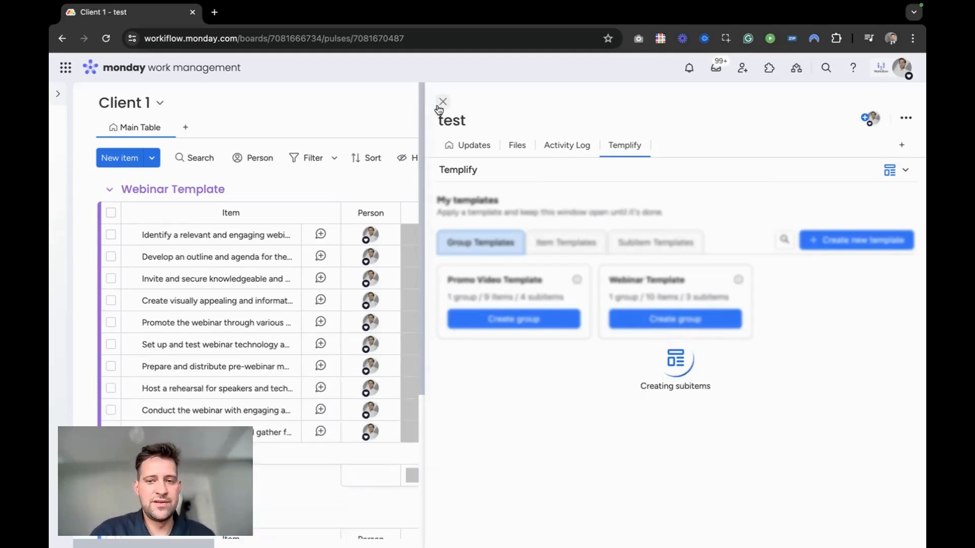
Step: Widen the board area and check the dates and dependencies of the new Webinar Template group
drag(427, 307, 582, 308)
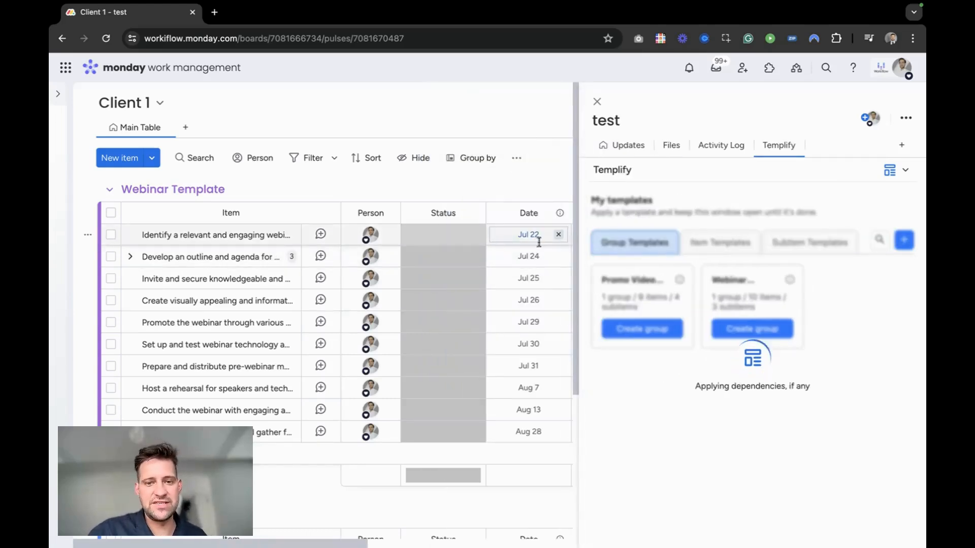
scroll(510, 279, right, 5)
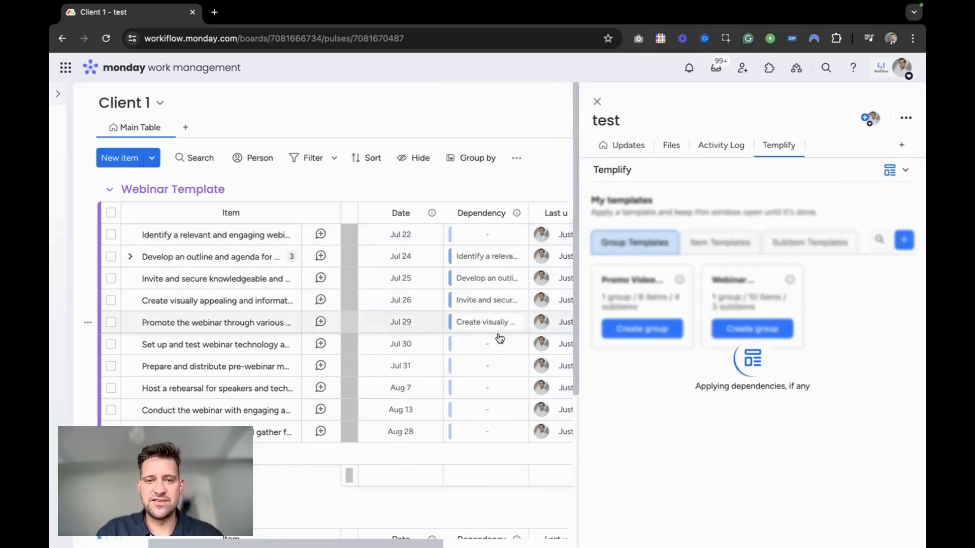
scroll(153, 300, down, 1)
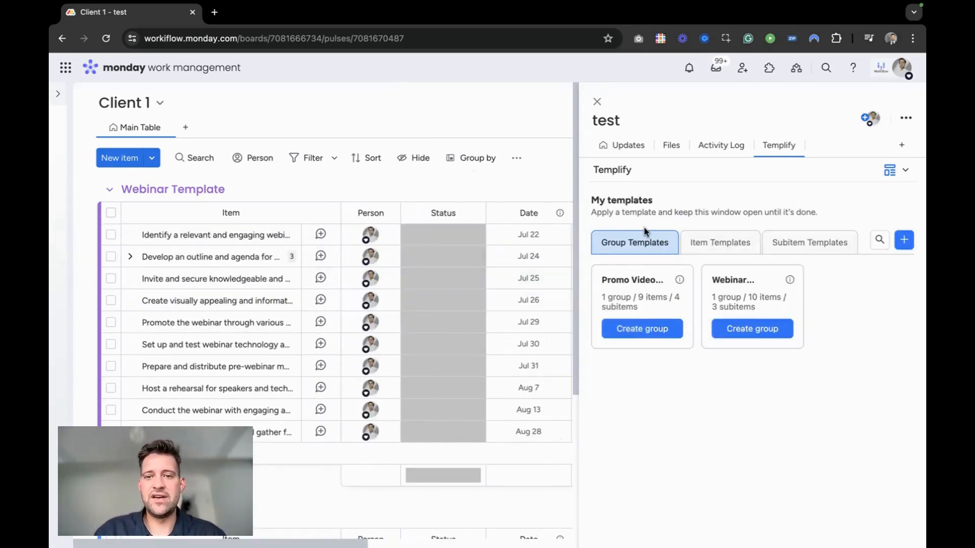
Step: Switch to the Client 2 board, add an item named 1 to Project 1 and open its details
click(58, 94)
click(140, 281)
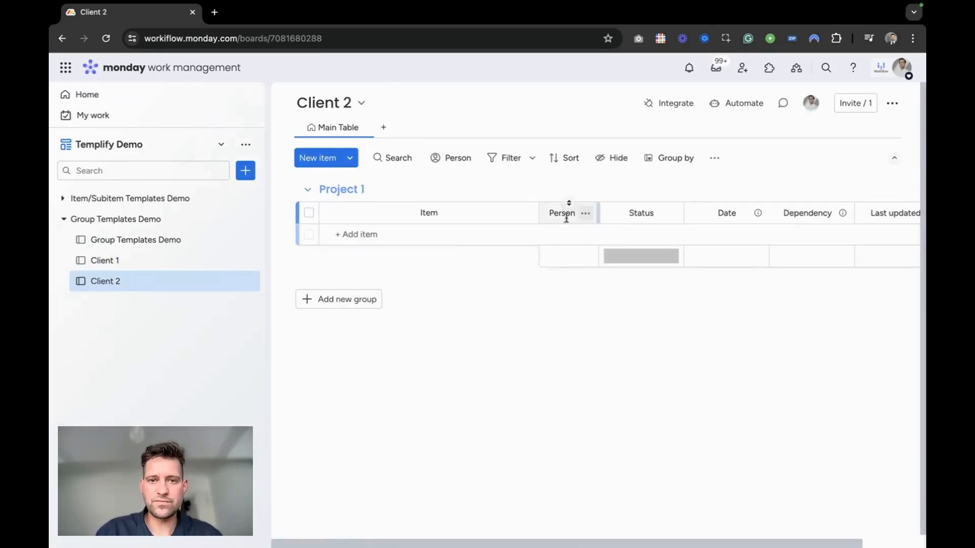
click(450, 238)
text(1)
key(Return)
click(518, 234)
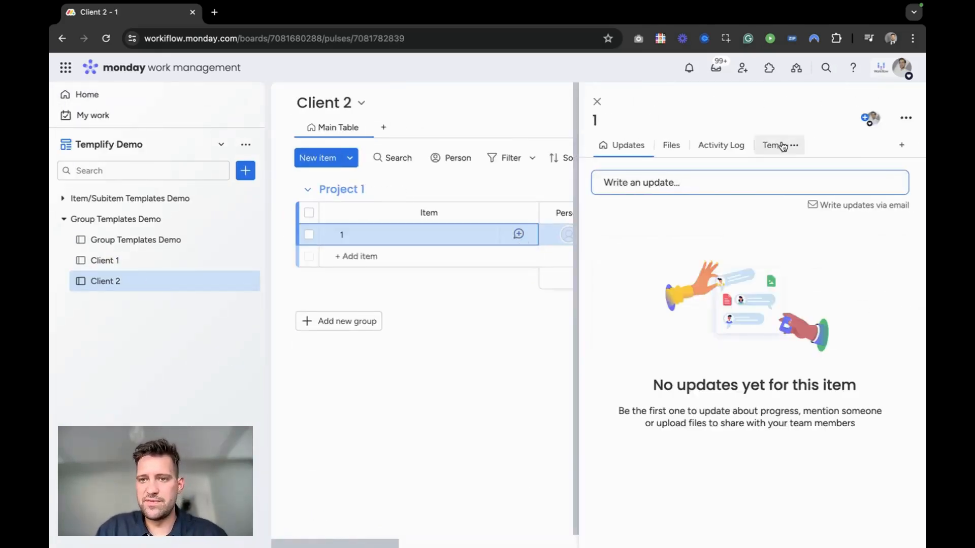
Step: Create a group on the Client 2 board from the Promo Video Template with Templify and close the item details
click(778, 145)
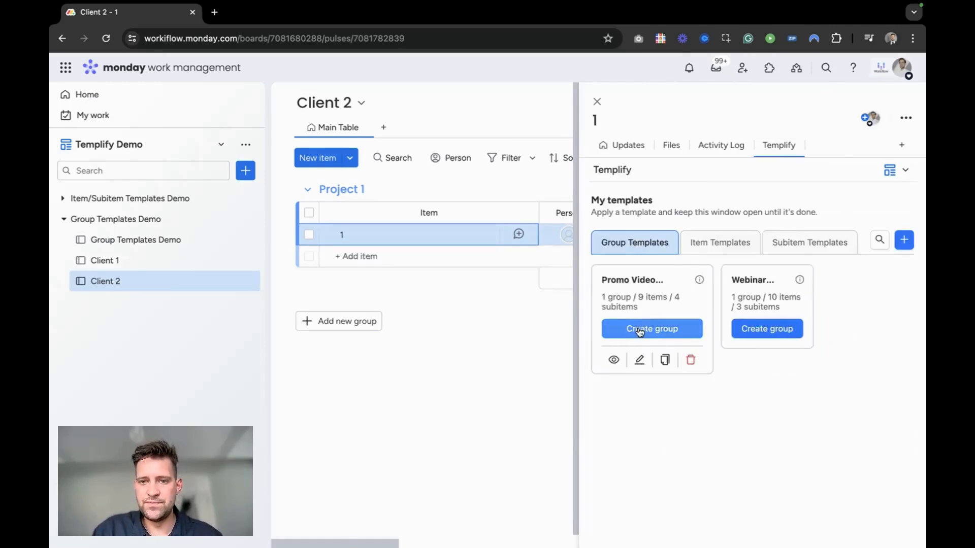
click(639, 330)
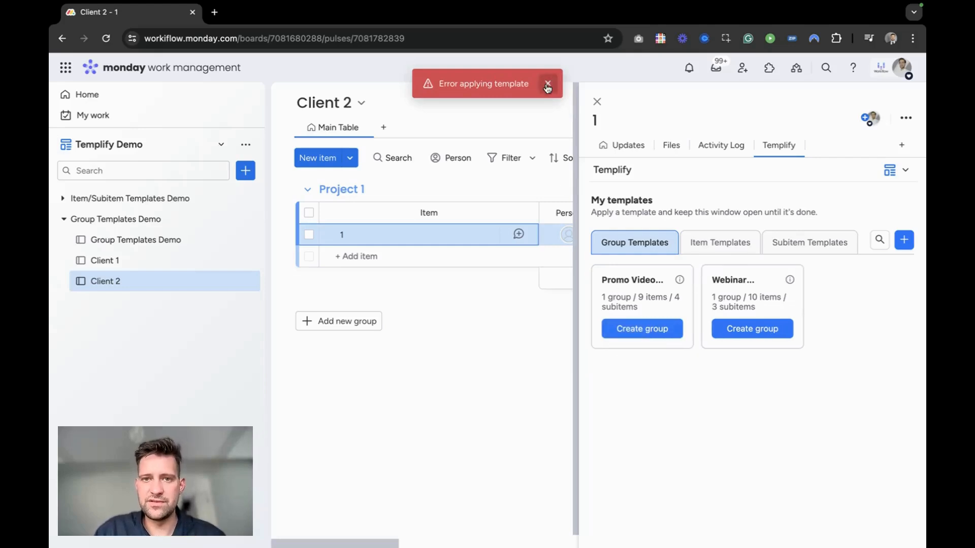
click(635, 331)
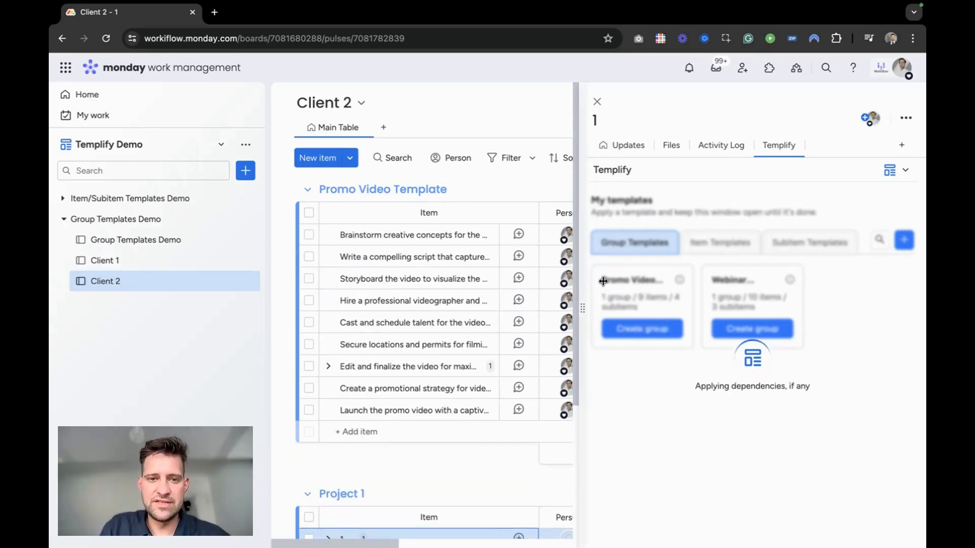
scroll(532, 355, right, 3)
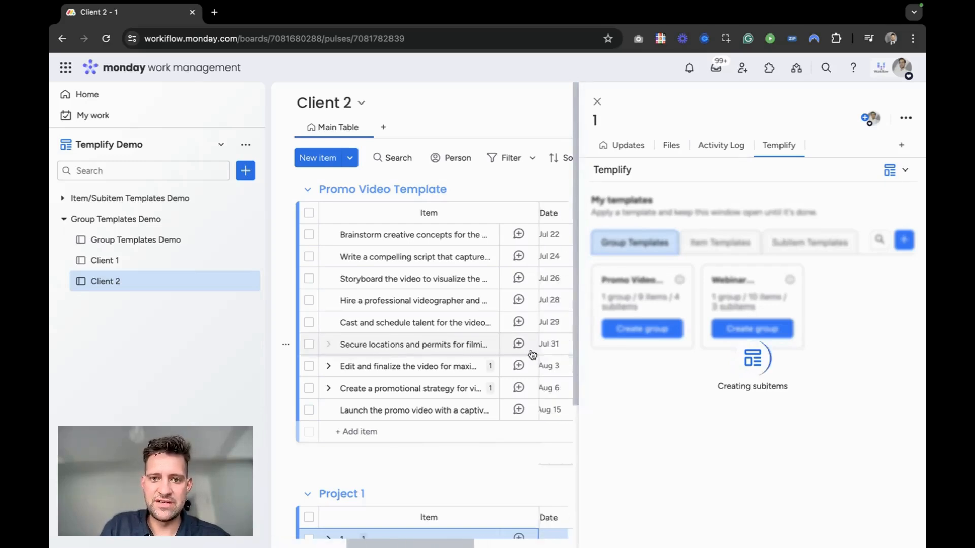
scroll(531, 354, left, 3)
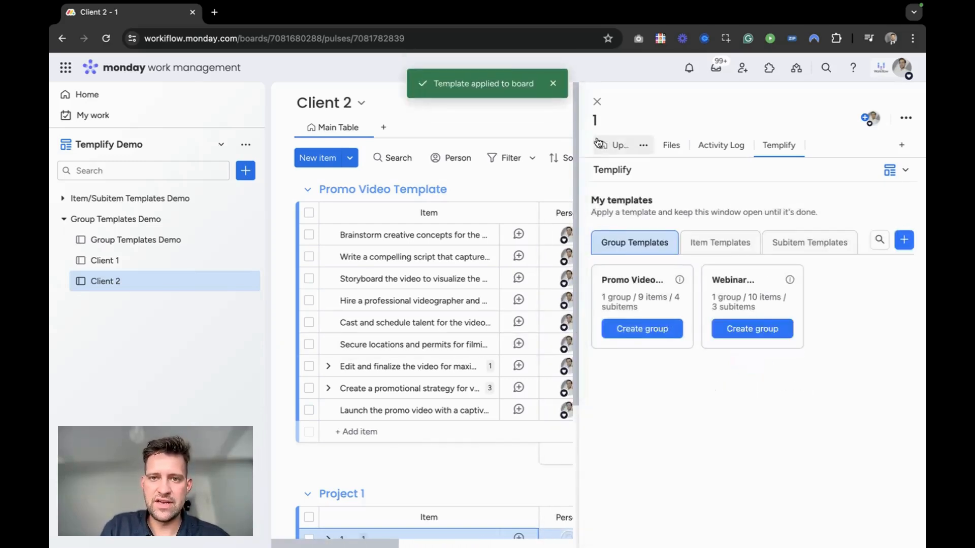
click(597, 101)
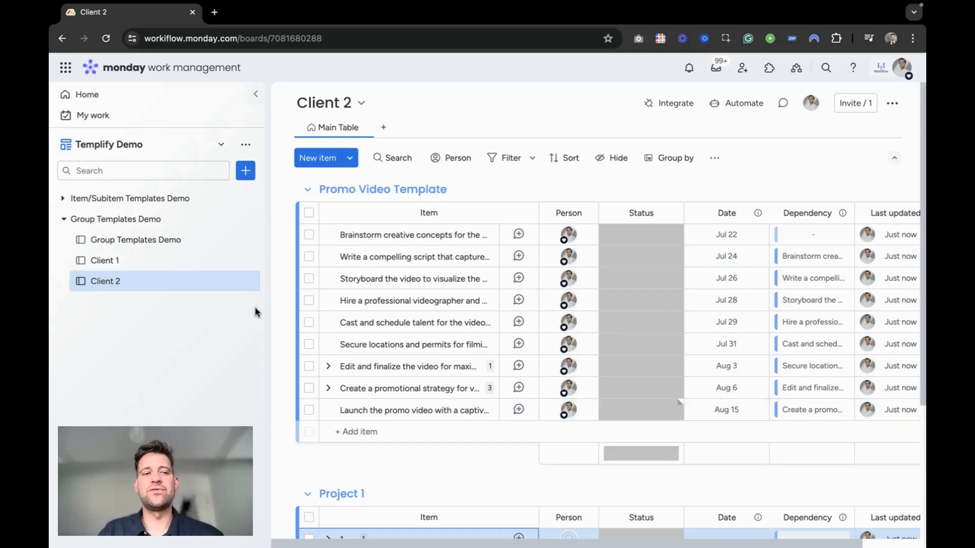
click(185, 249)
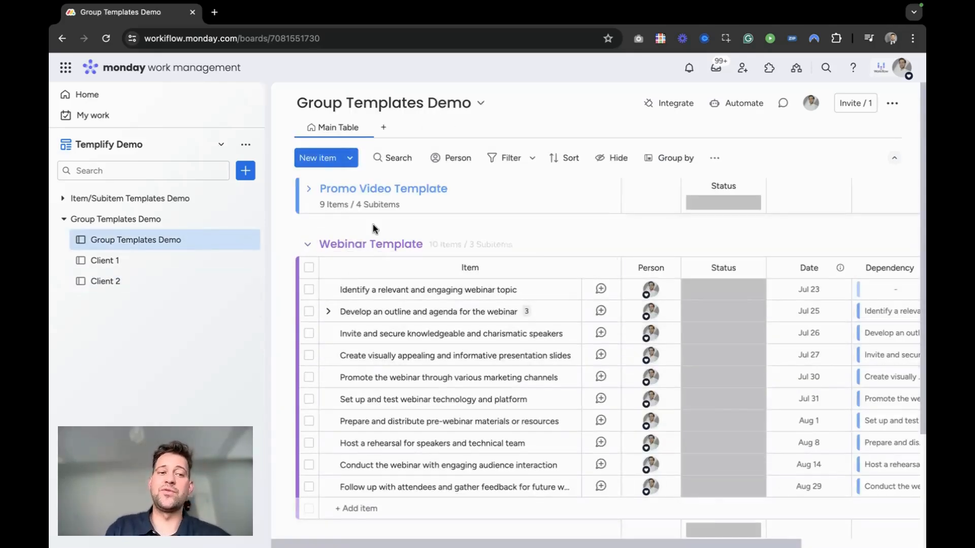
click(136, 263)
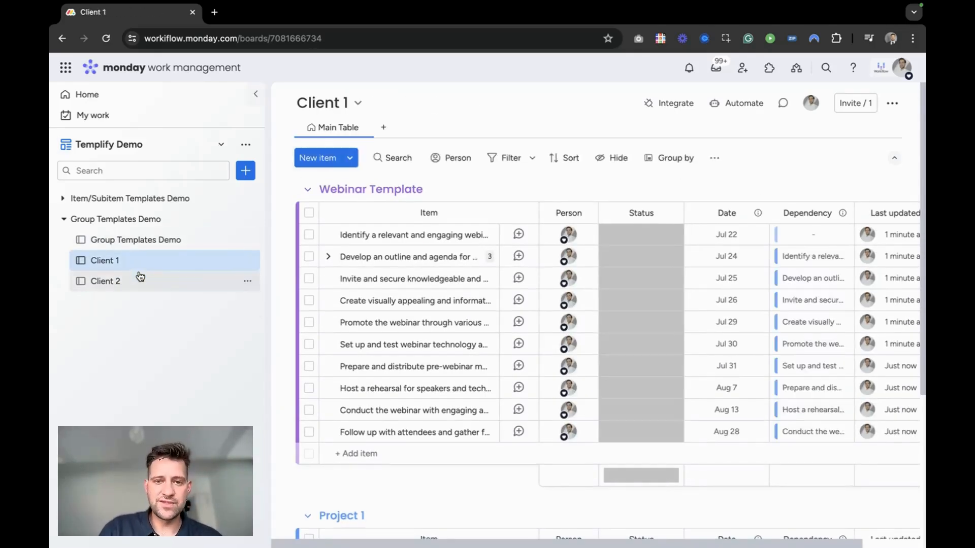
click(247, 239)
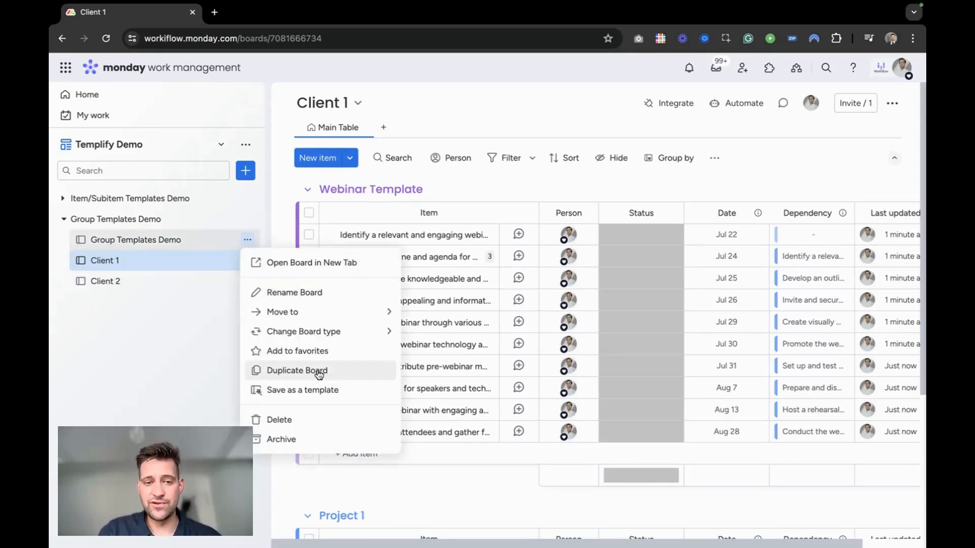
click(199, 350)
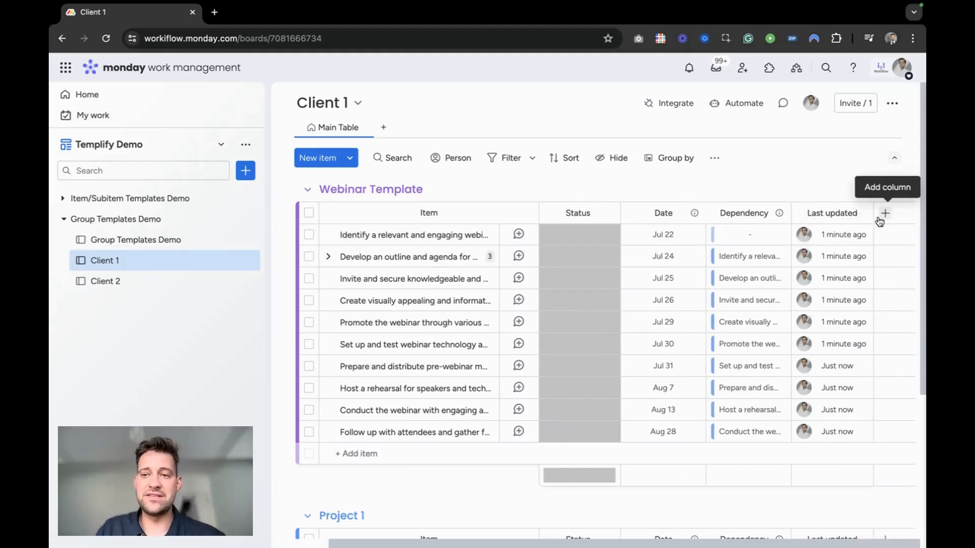
Step: Duplicate the Client 2 board as a new board named Client 3, copying the board structure only
click(247, 281)
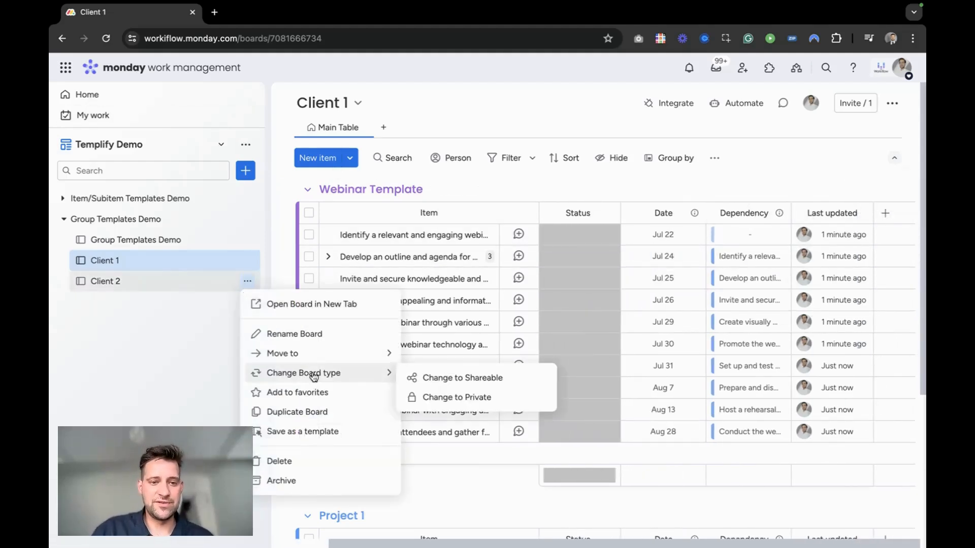
click(328, 410)
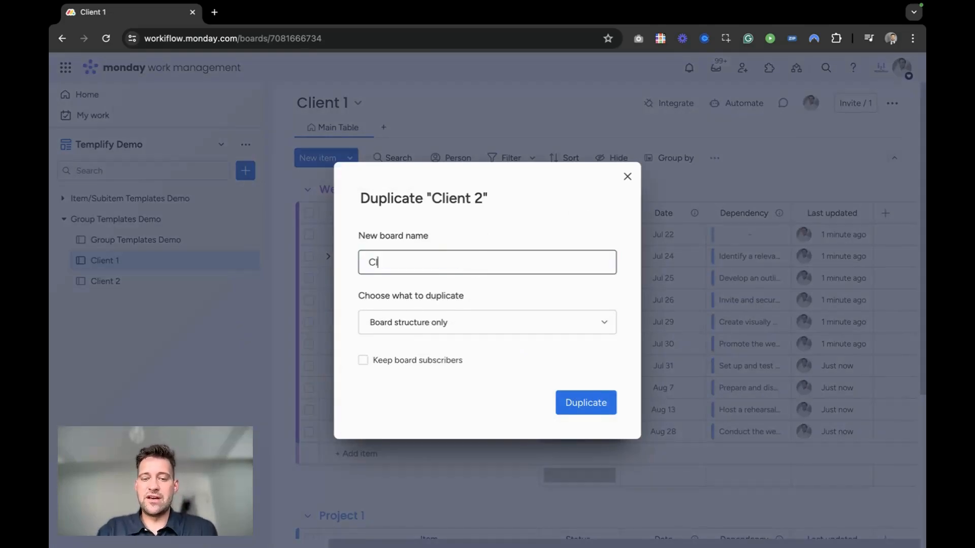
text(Client 3)
click(591, 402)
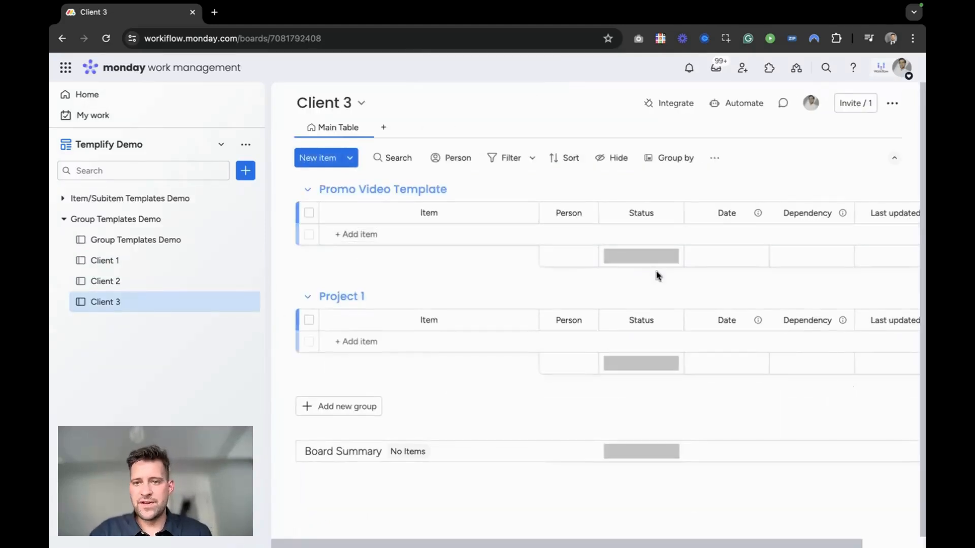
Step: Delete the Date column from the Client 3 board and add a new date column named Date 2
click(737, 213)
click(782, 435)
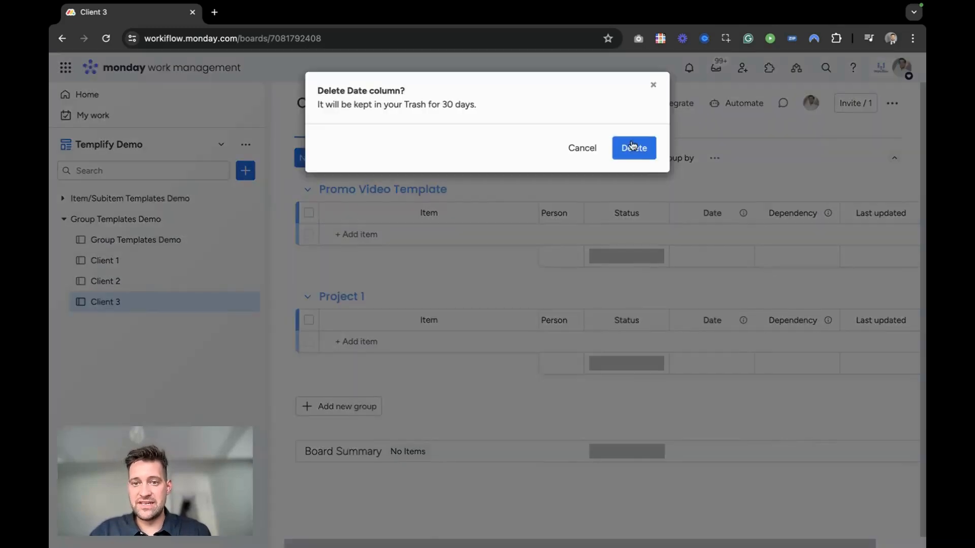
click(628, 148)
click(848, 213)
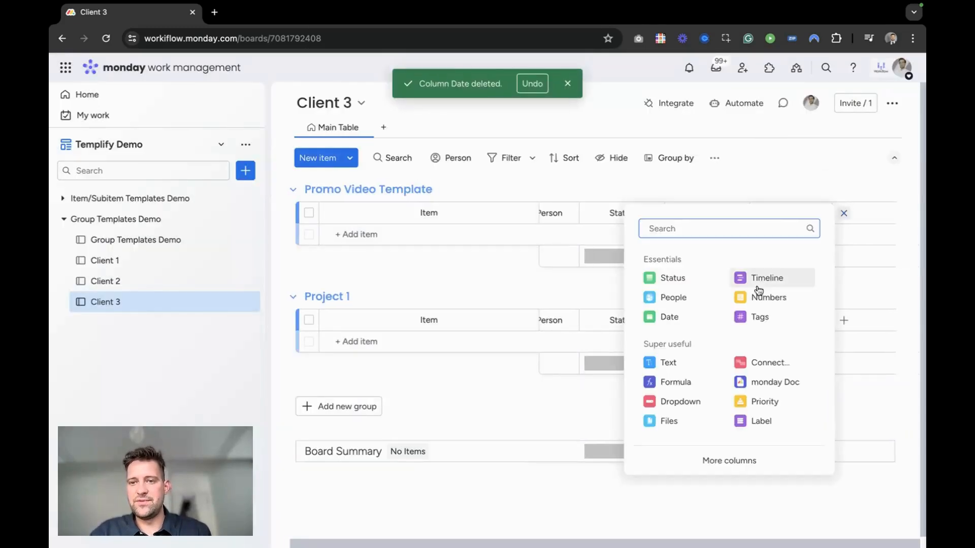
click(686, 327)
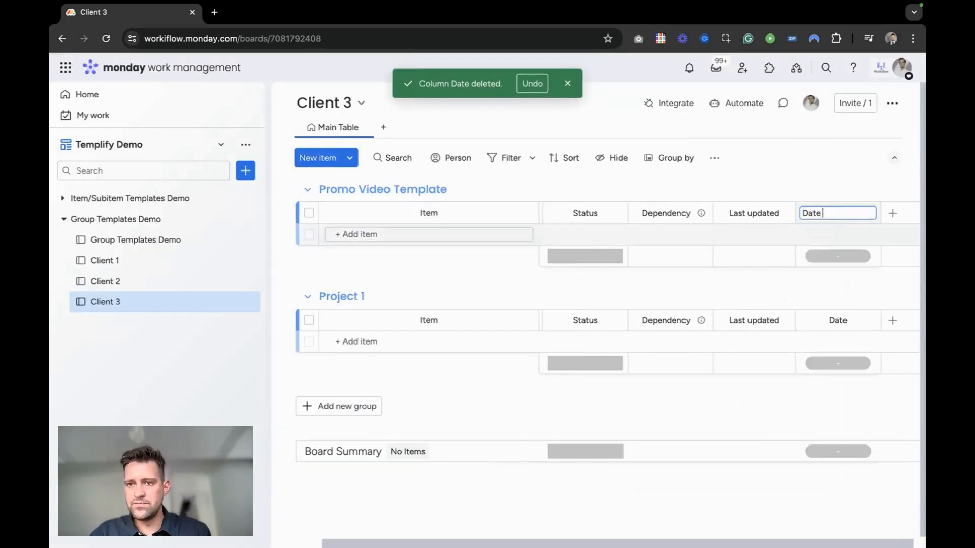
Step: Add an item named 1 to the Promo Video Template group and use its Templify view to create a group from the Promo Video Template
click(408, 230)
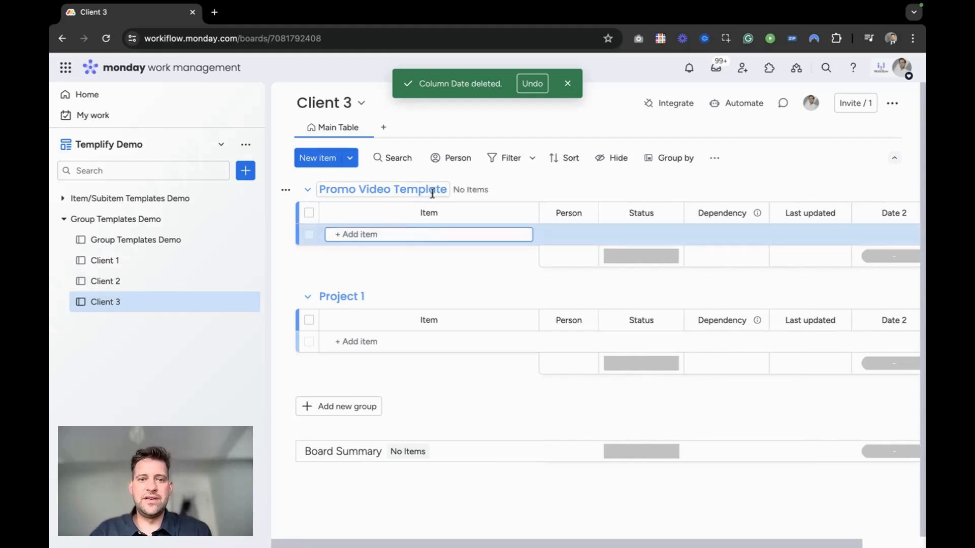
text(1)
key(Return)
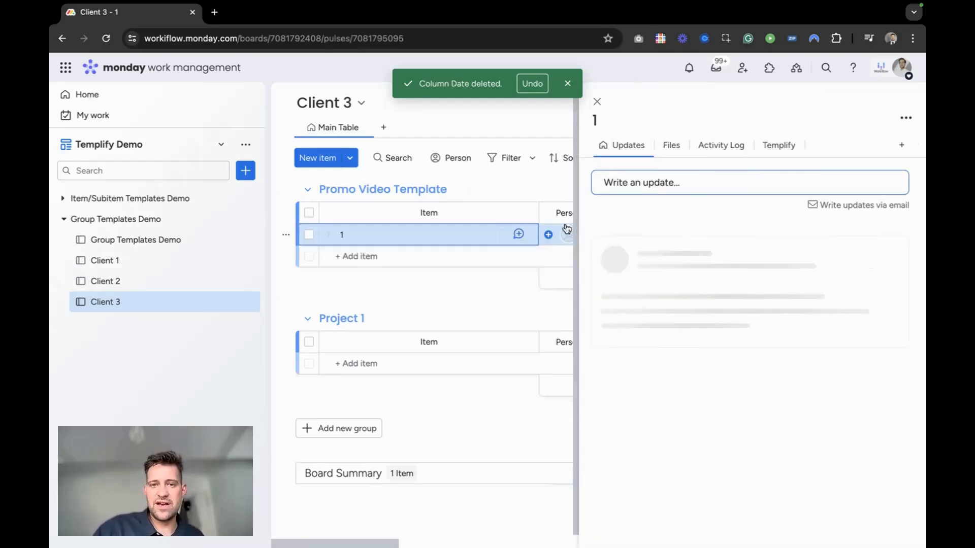
click(770, 146)
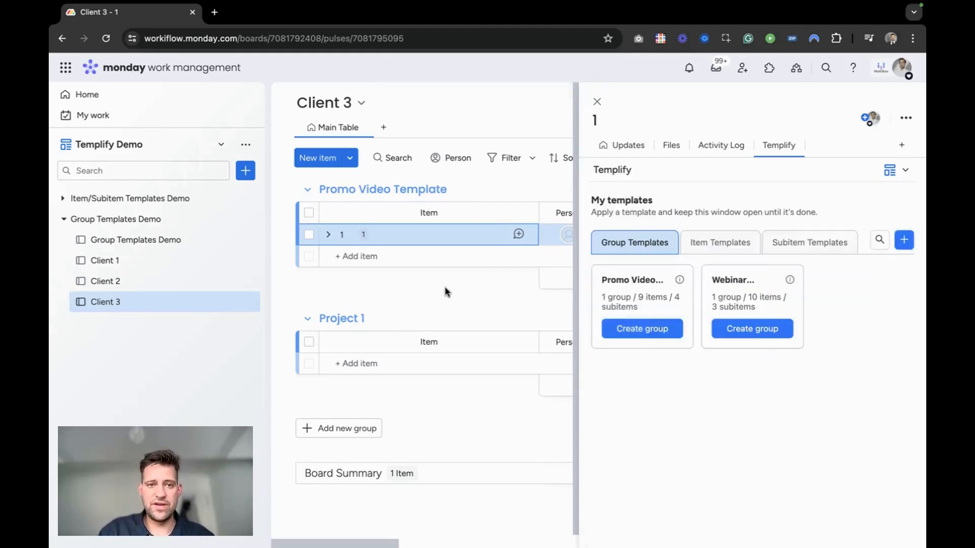
click(546, 83)
click(647, 328)
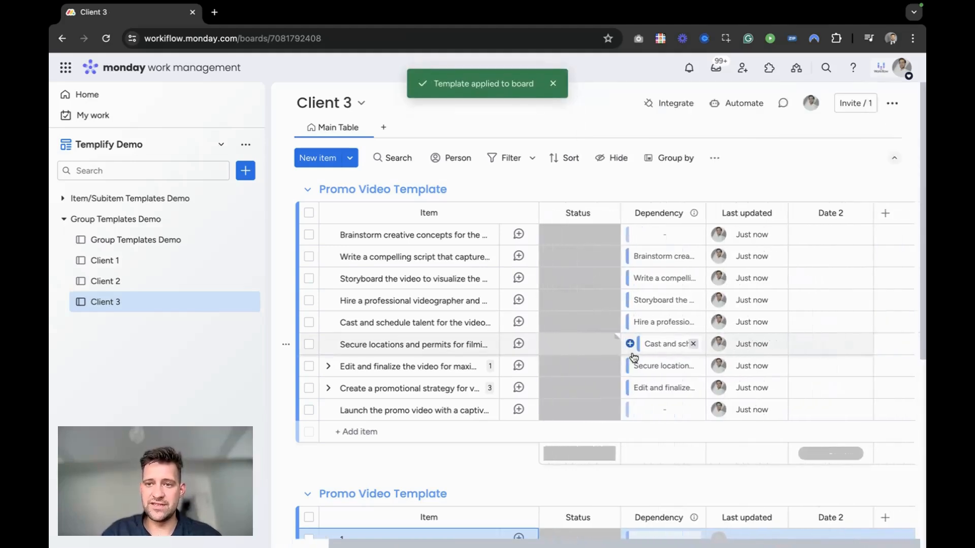
Step: Move the Date 2 column between Status and Dependency, and open Templify in the Brainstorm creative concepts item
drag(831, 213, 665, 211)
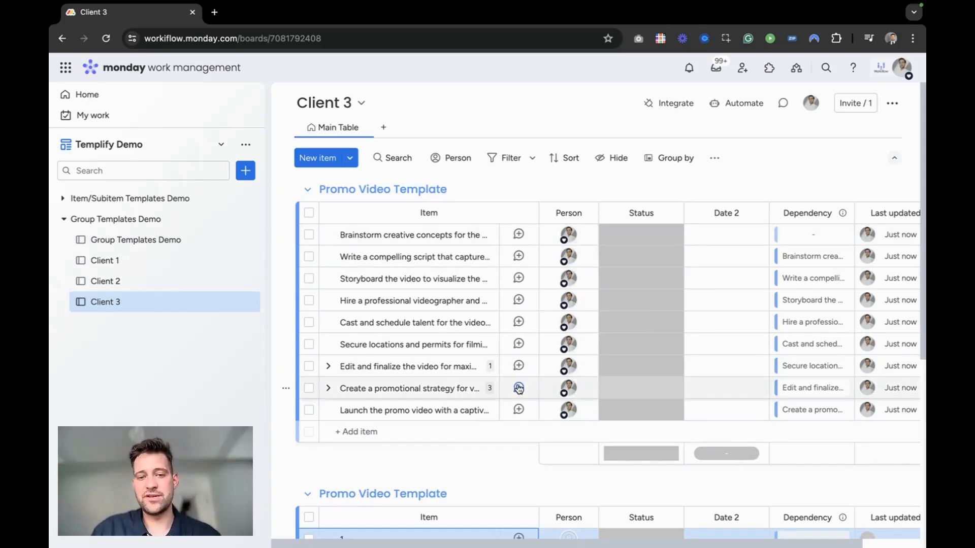
click(519, 234)
click(781, 169)
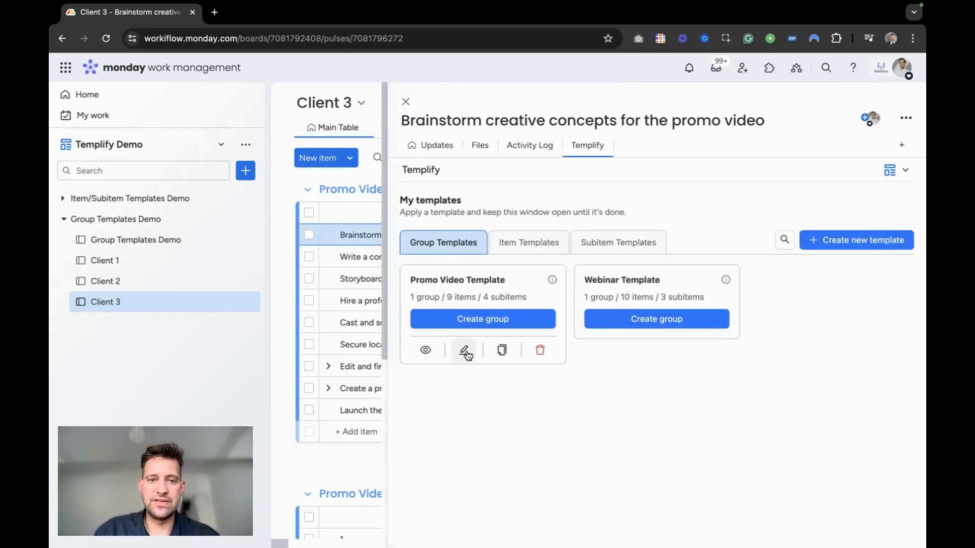
Step: Edit the Promo Video Template's column mapping so the item Date column goes to Date 2, and save the template
click(465, 351)
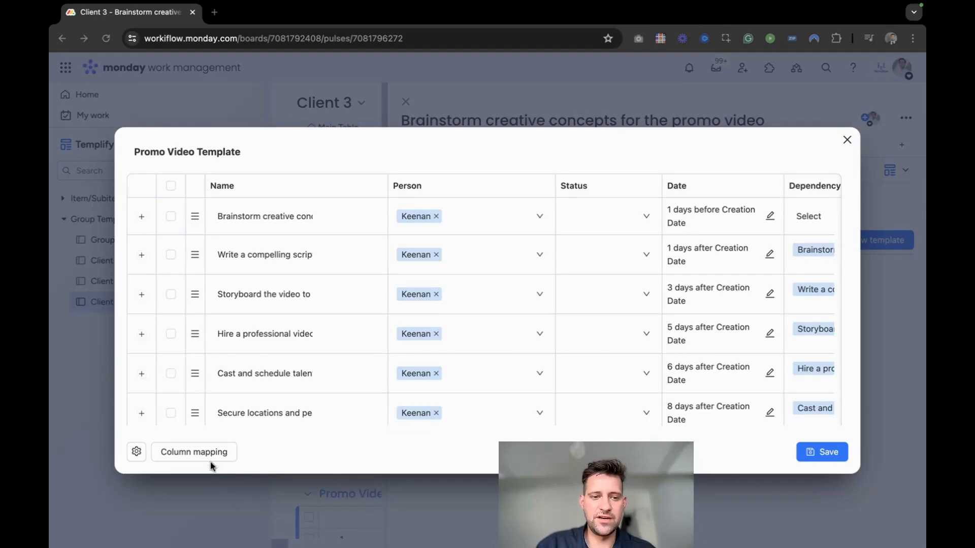
click(203, 452)
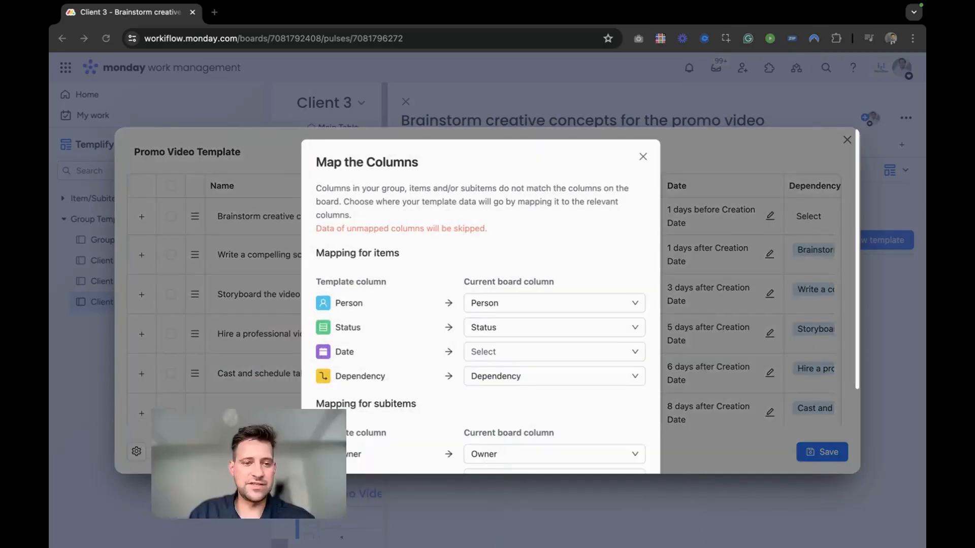
scroll(490, 348, down, 3)
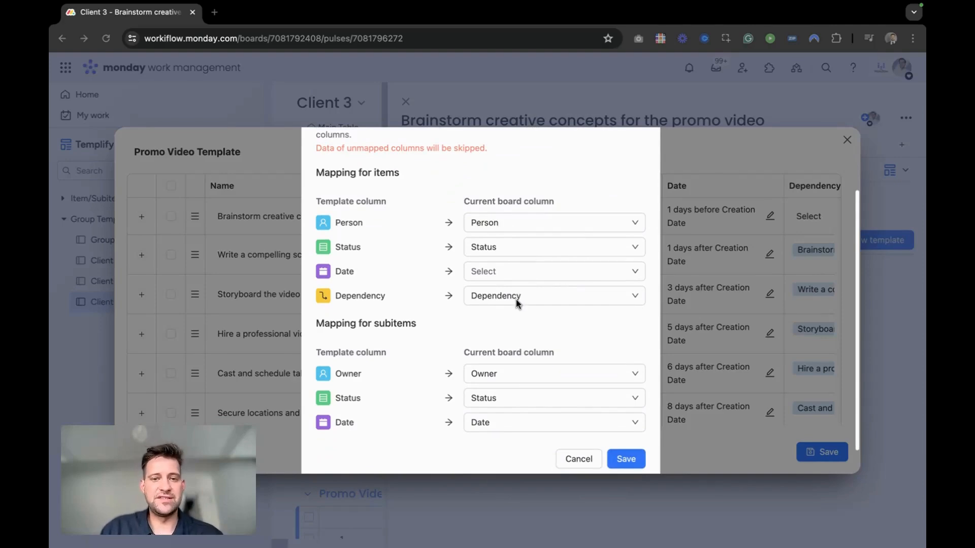
click(491, 274)
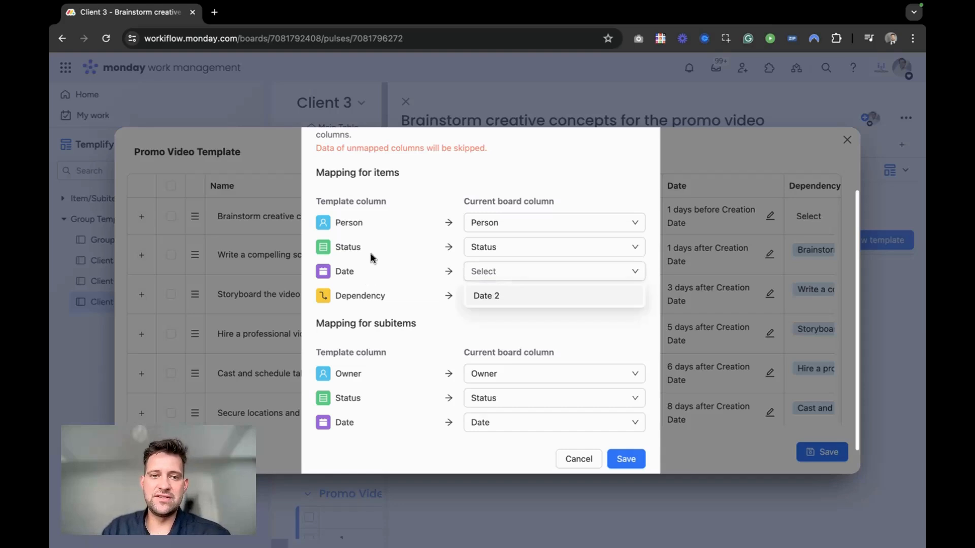
click(523, 298)
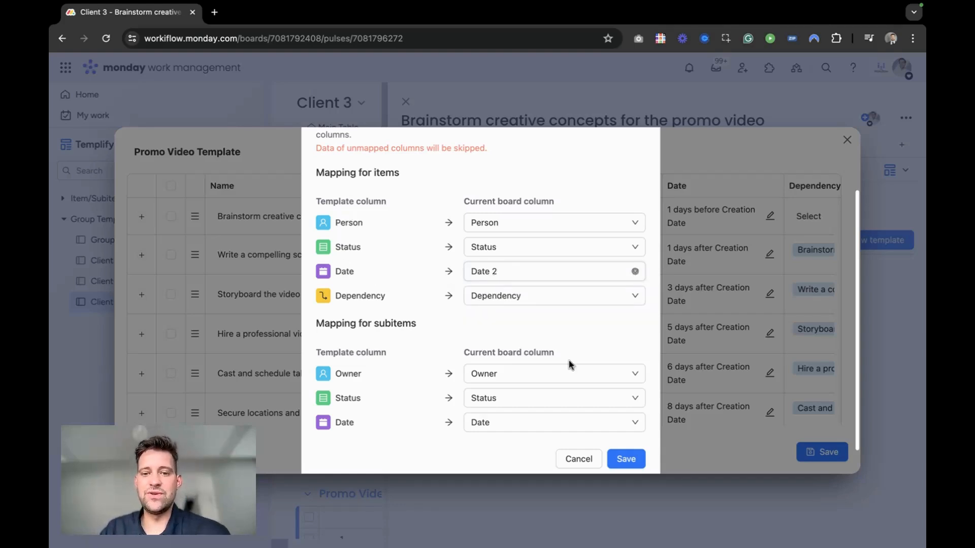
click(631, 464)
click(822, 452)
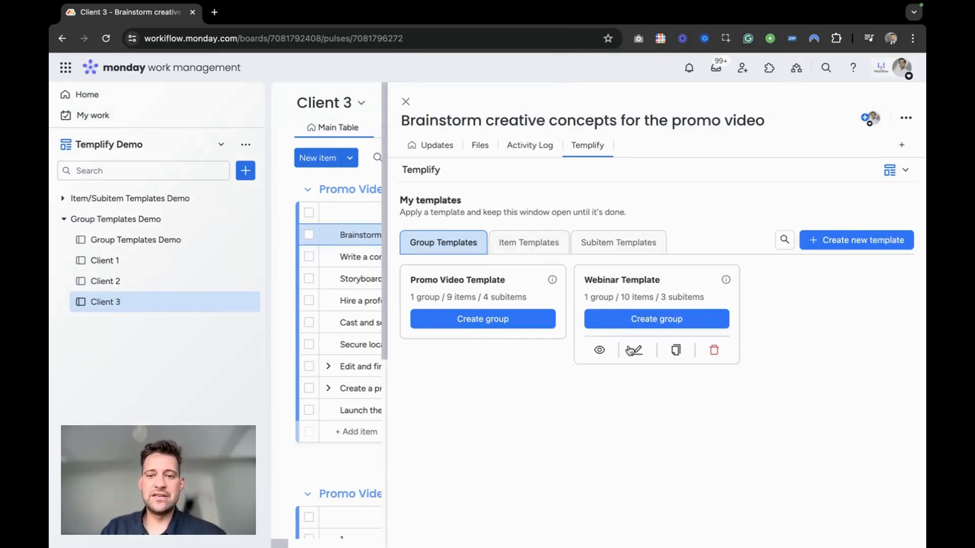
Step: Map the Webinar Template's item Date column to the board's Date 2 column and save the template
click(638, 350)
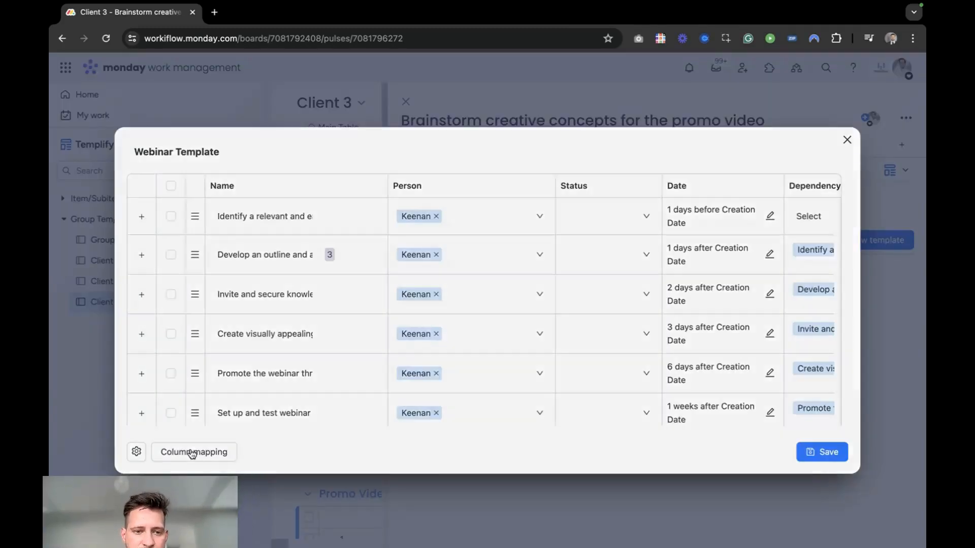
click(193, 452)
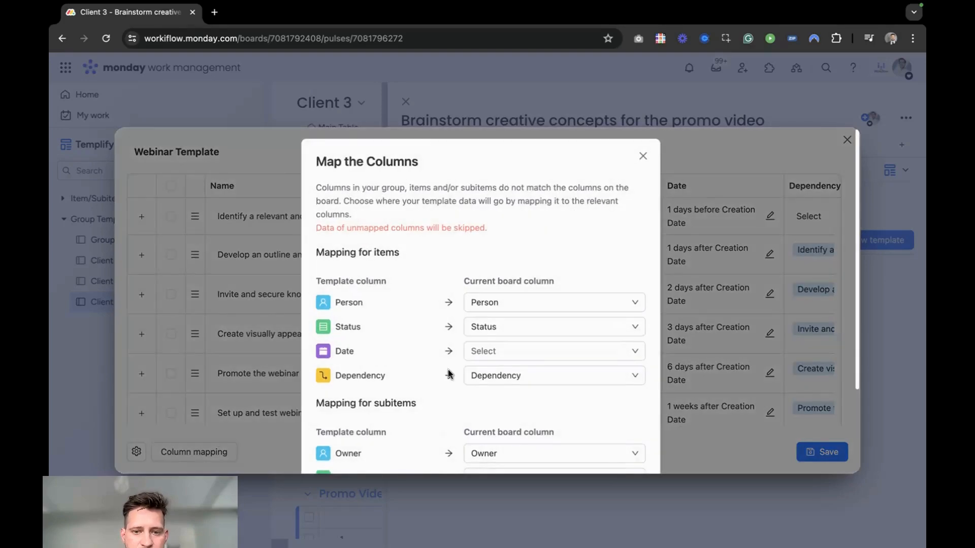
click(501, 316)
click(503, 339)
scroll(596, 386, down, 3)
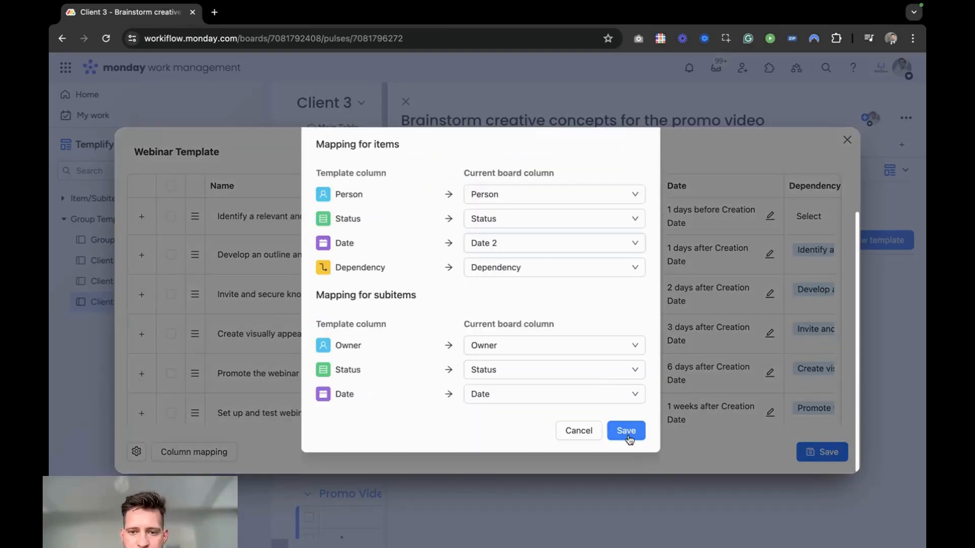
click(628, 435)
click(832, 453)
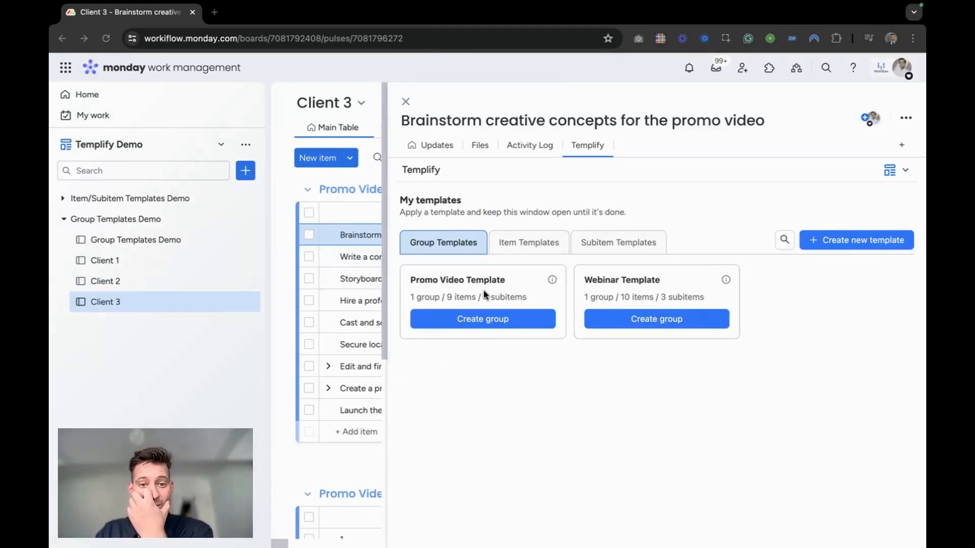
Step: Create another group on the Client 3 board from the remapped Promo Video Template and close the item details
click(471, 319)
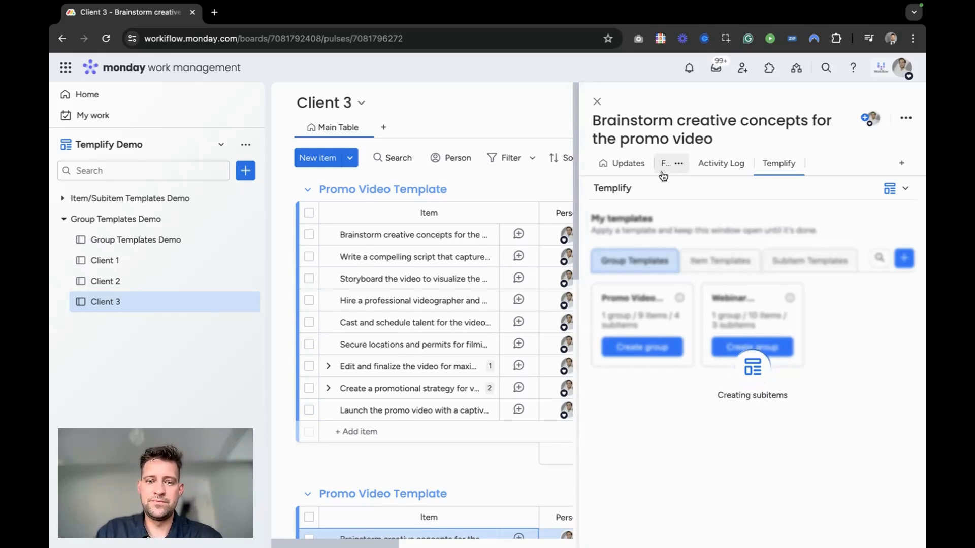
click(597, 102)
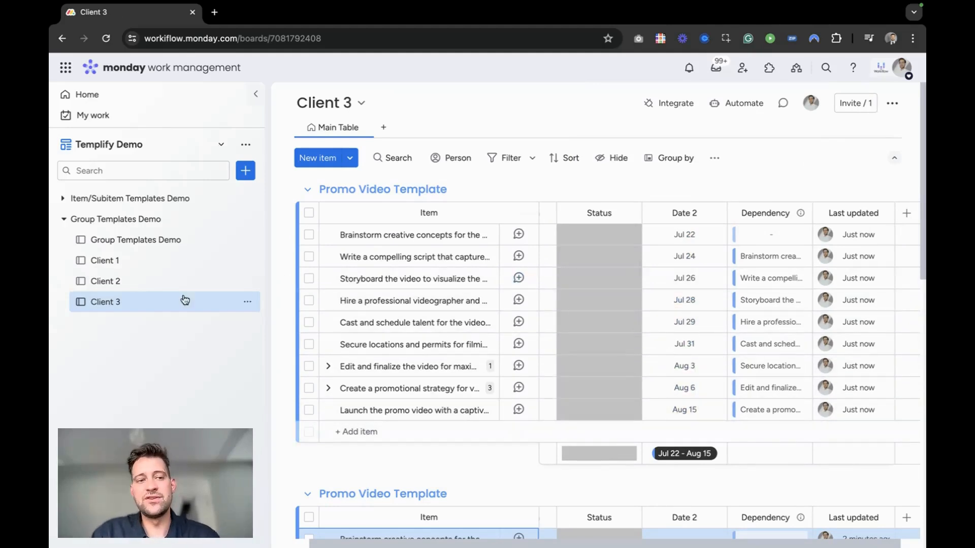
Step: Switch to the Client 1 board and create a group from the Promo Video Template, using Templify in the first webinar item
click(142, 263)
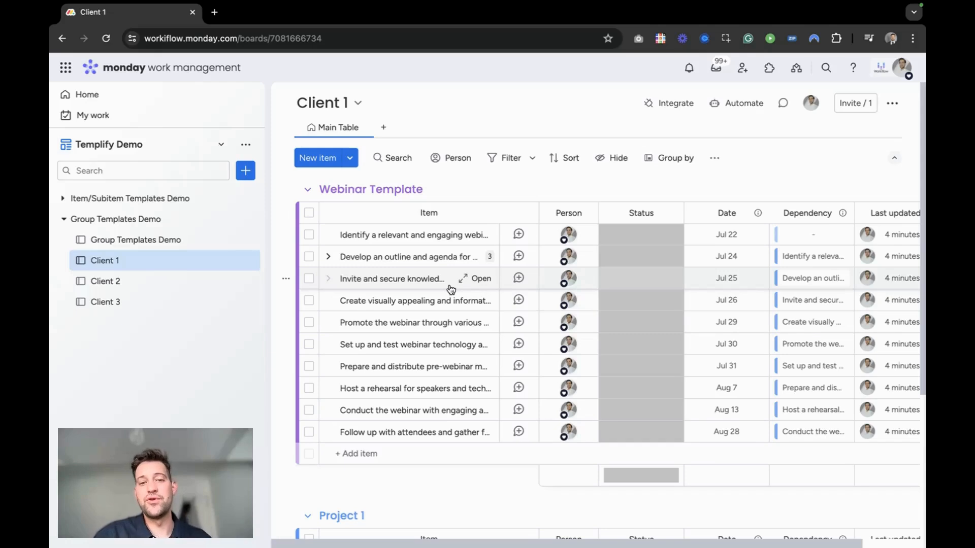
click(518, 235)
click(777, 164)
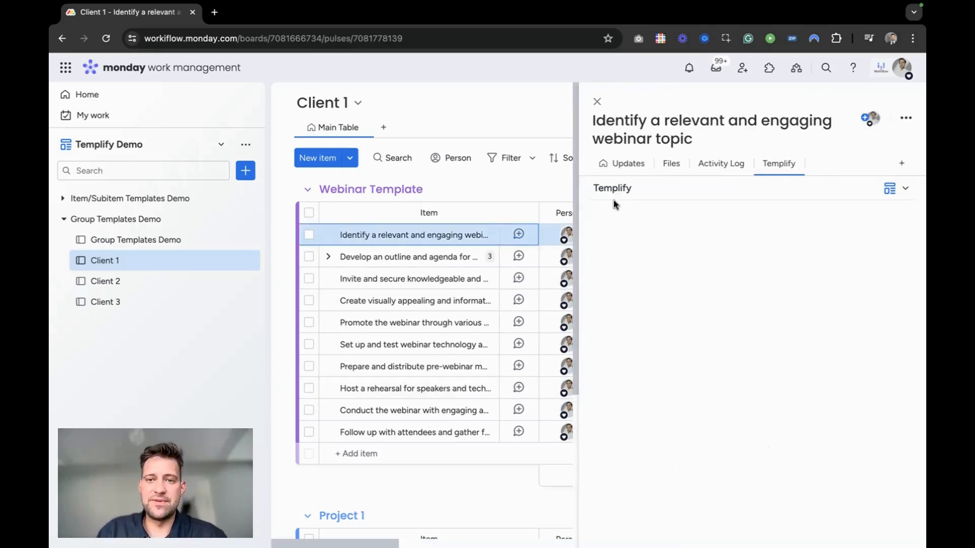
drag(577, 198, 472, 179)
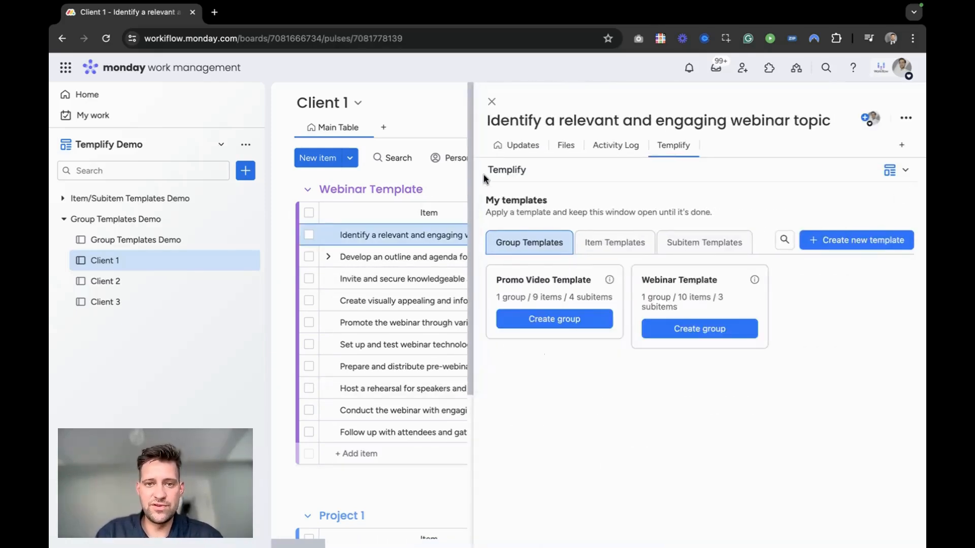
click(573, 324)
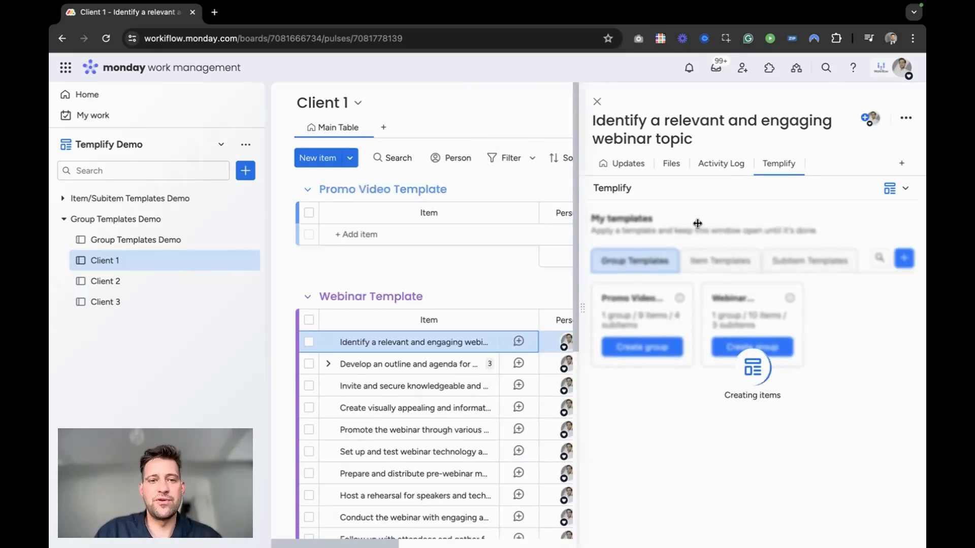